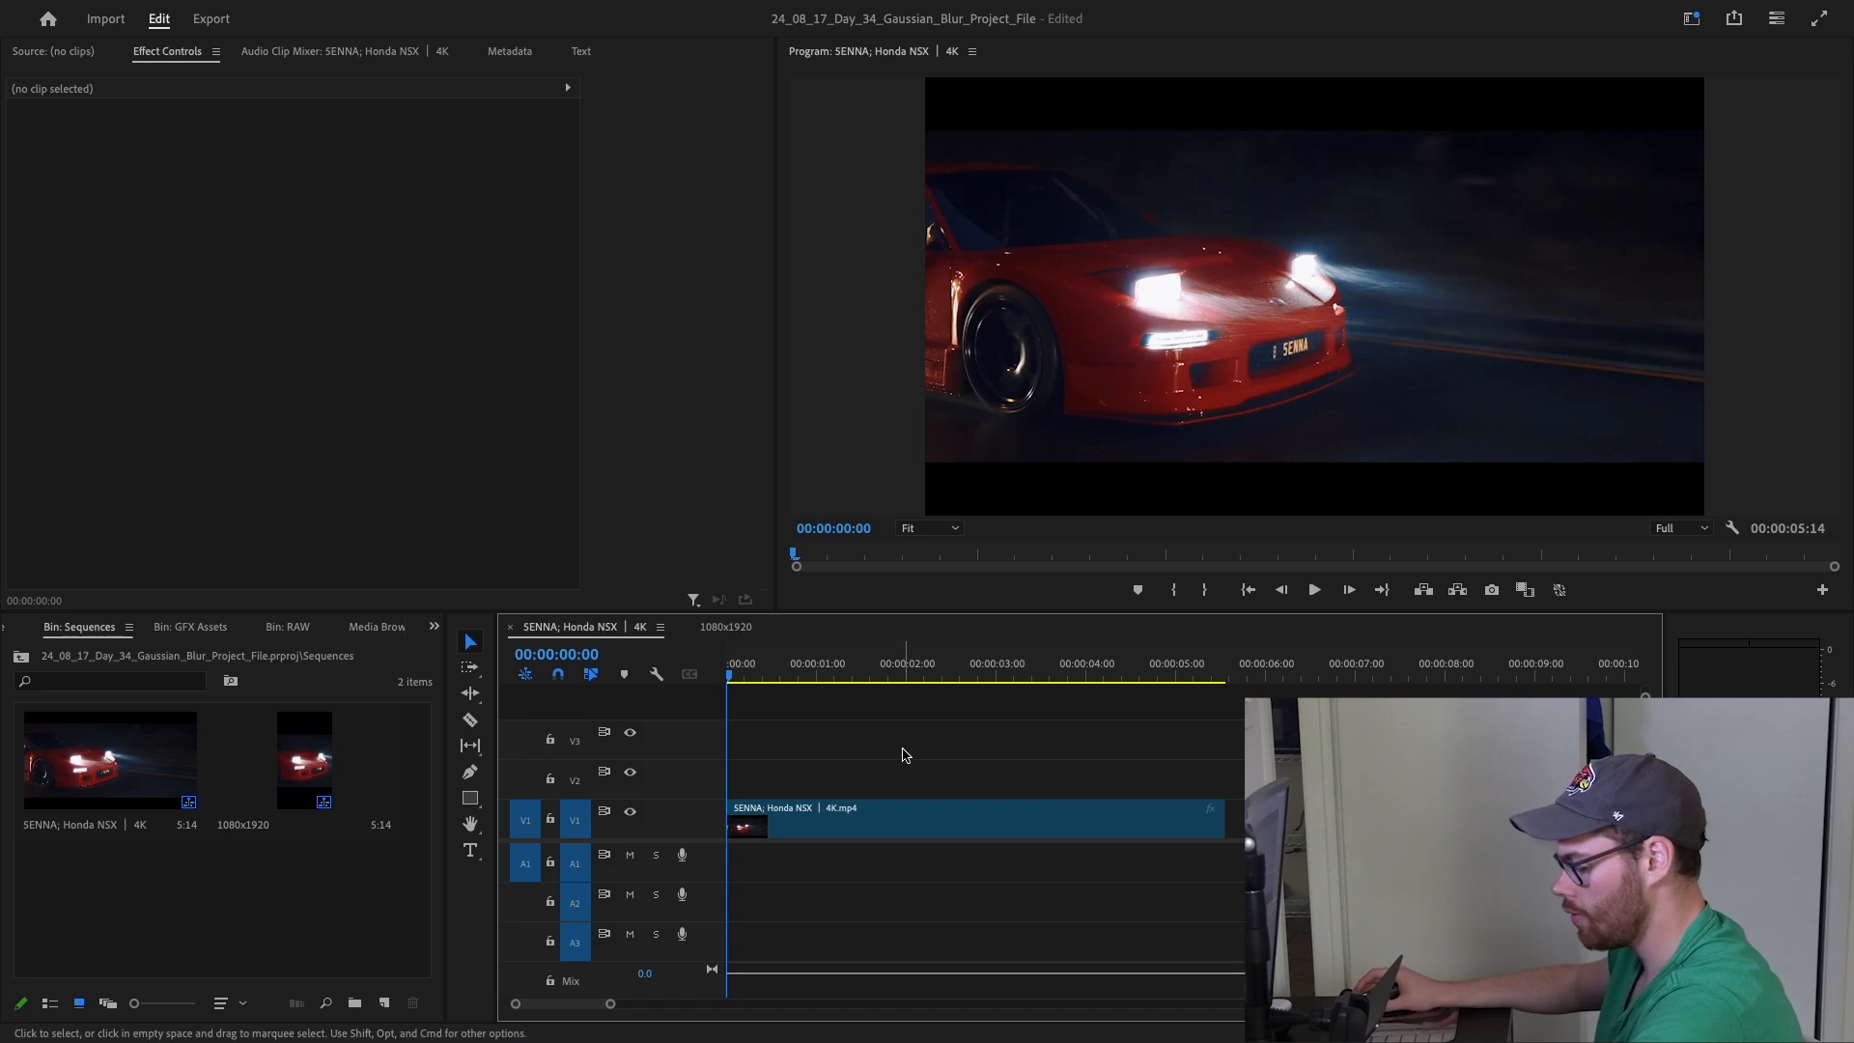
# Step: Duplicate the car clip from track V1 onto track V2, directly above the original
pyautogui.keyDown('alt'); pyautogui.click(843, 820); pyautogui.keyUp('alt')
pyautogui.moveTo(835, 823); pyautogui.dragTo(839, 788)
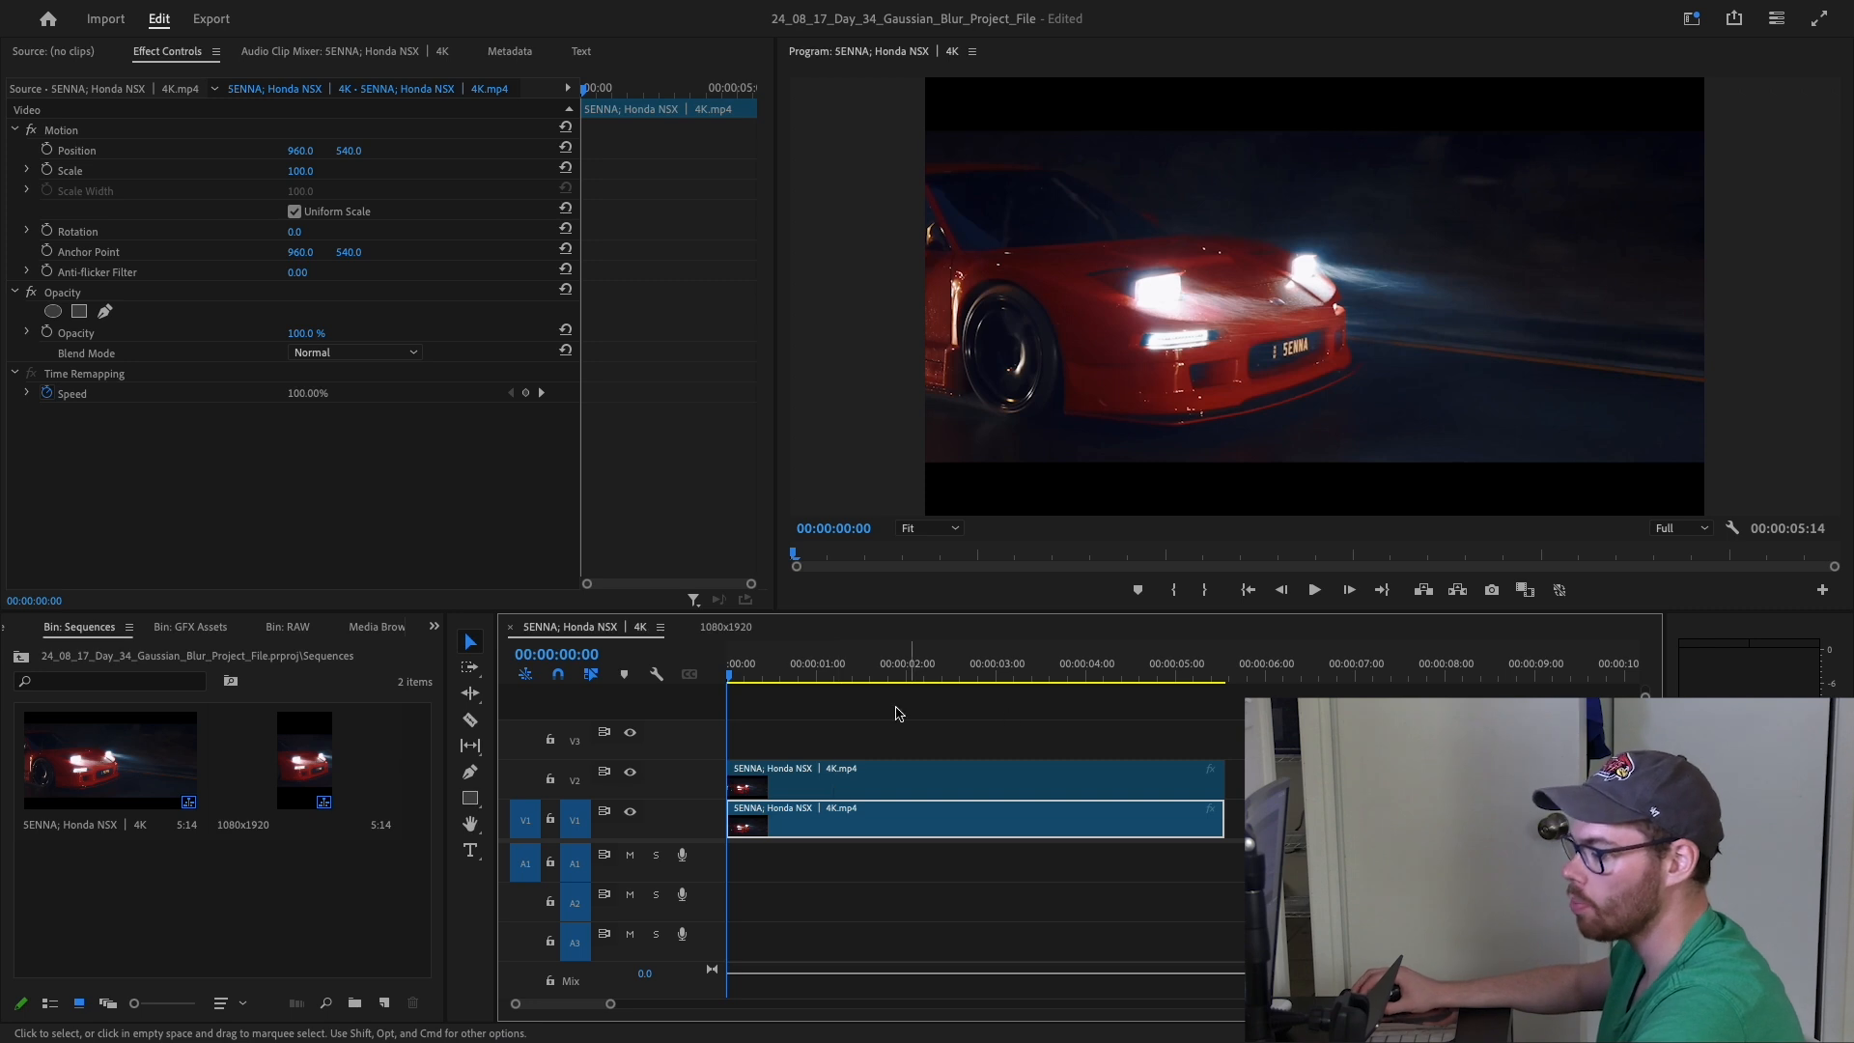
pyautogui.click(830, 714)
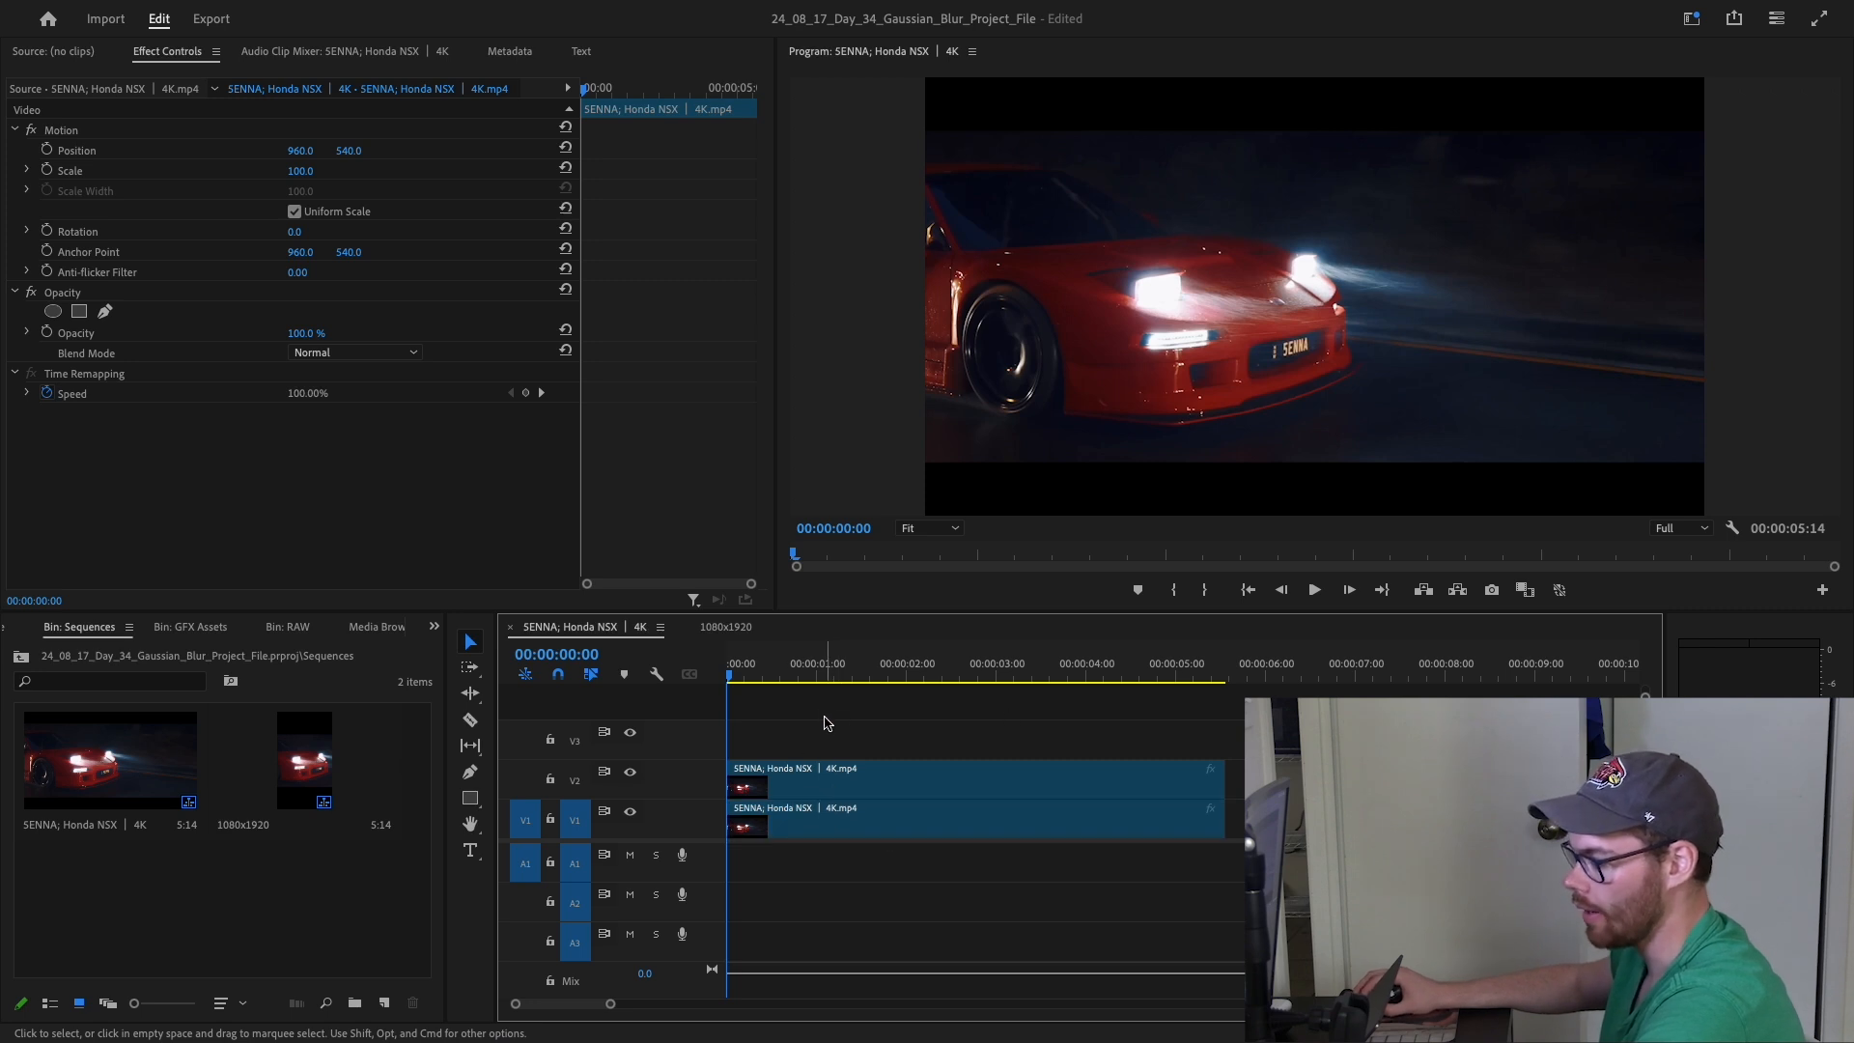
# Step: Switch to the Effects workspace, then find the Gaussian Blur video effect and apply it to the duplicate clip on V2
pyautogui.click(792, 776)
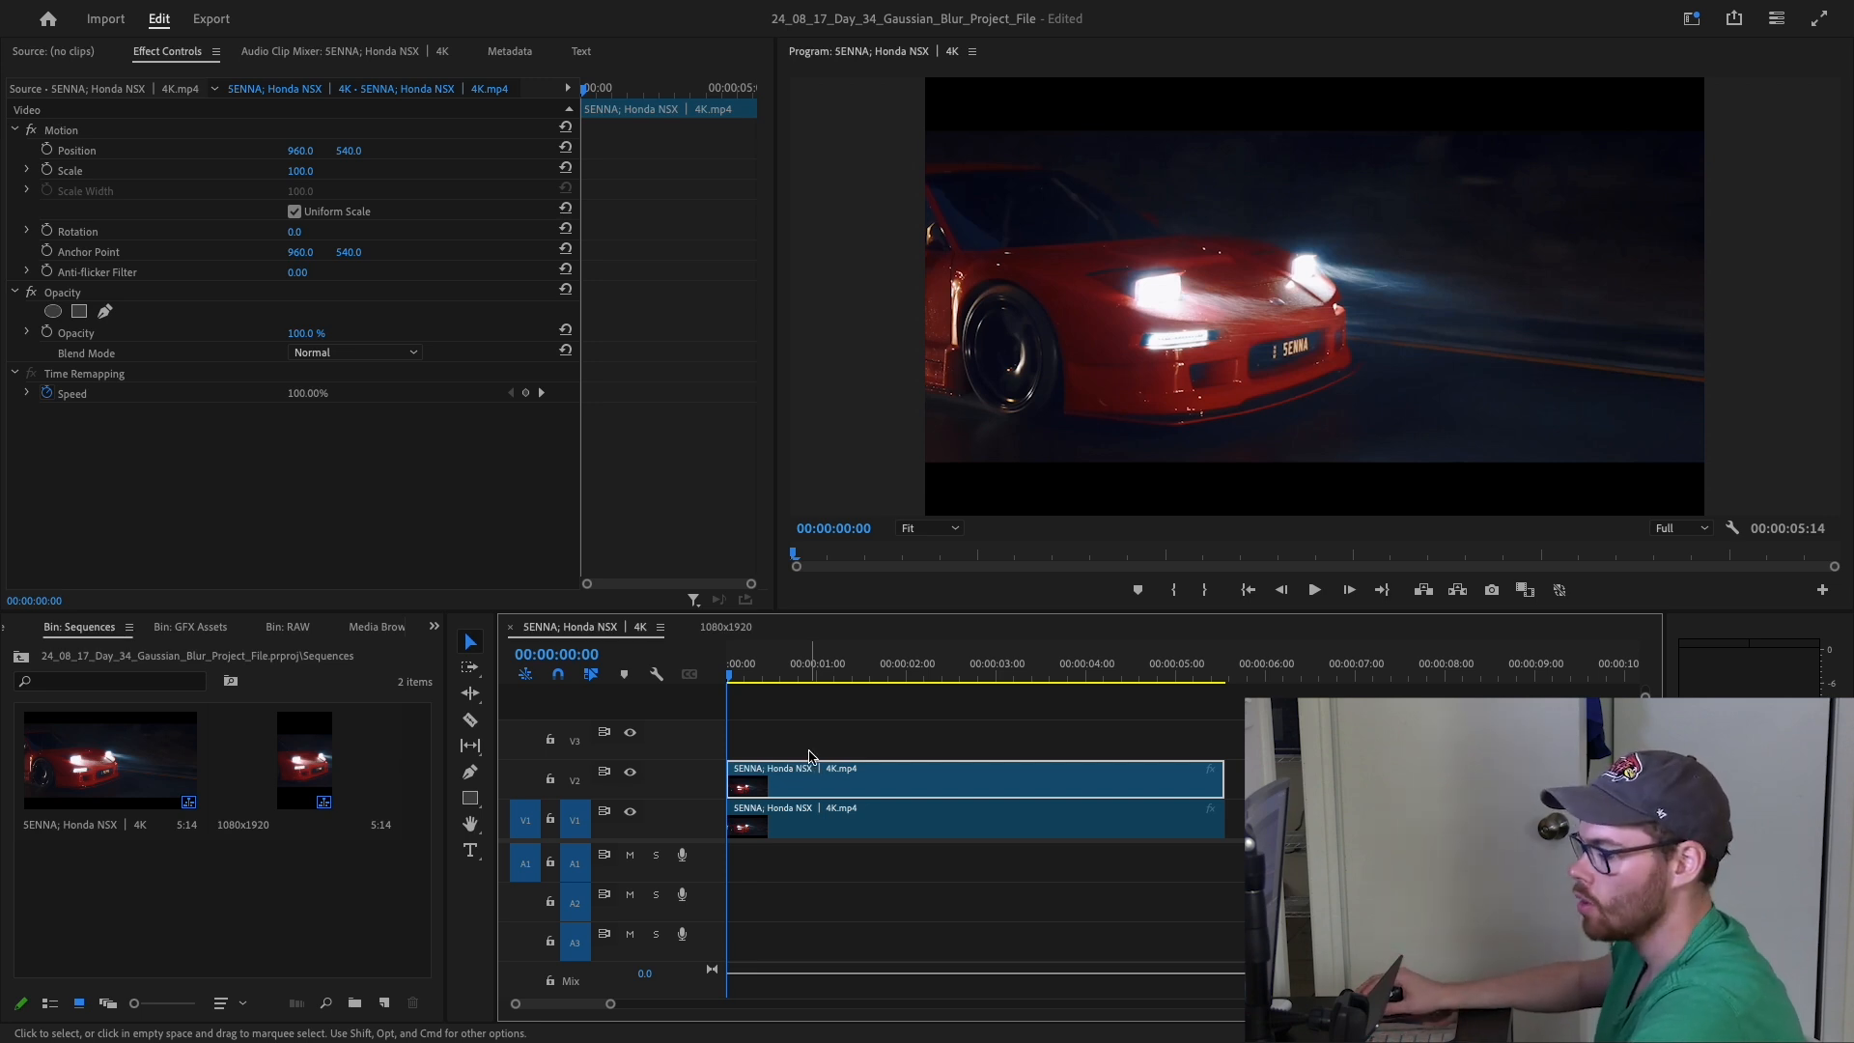
pyautogui.click(816, 746)
pyautogui.click(840, 816)
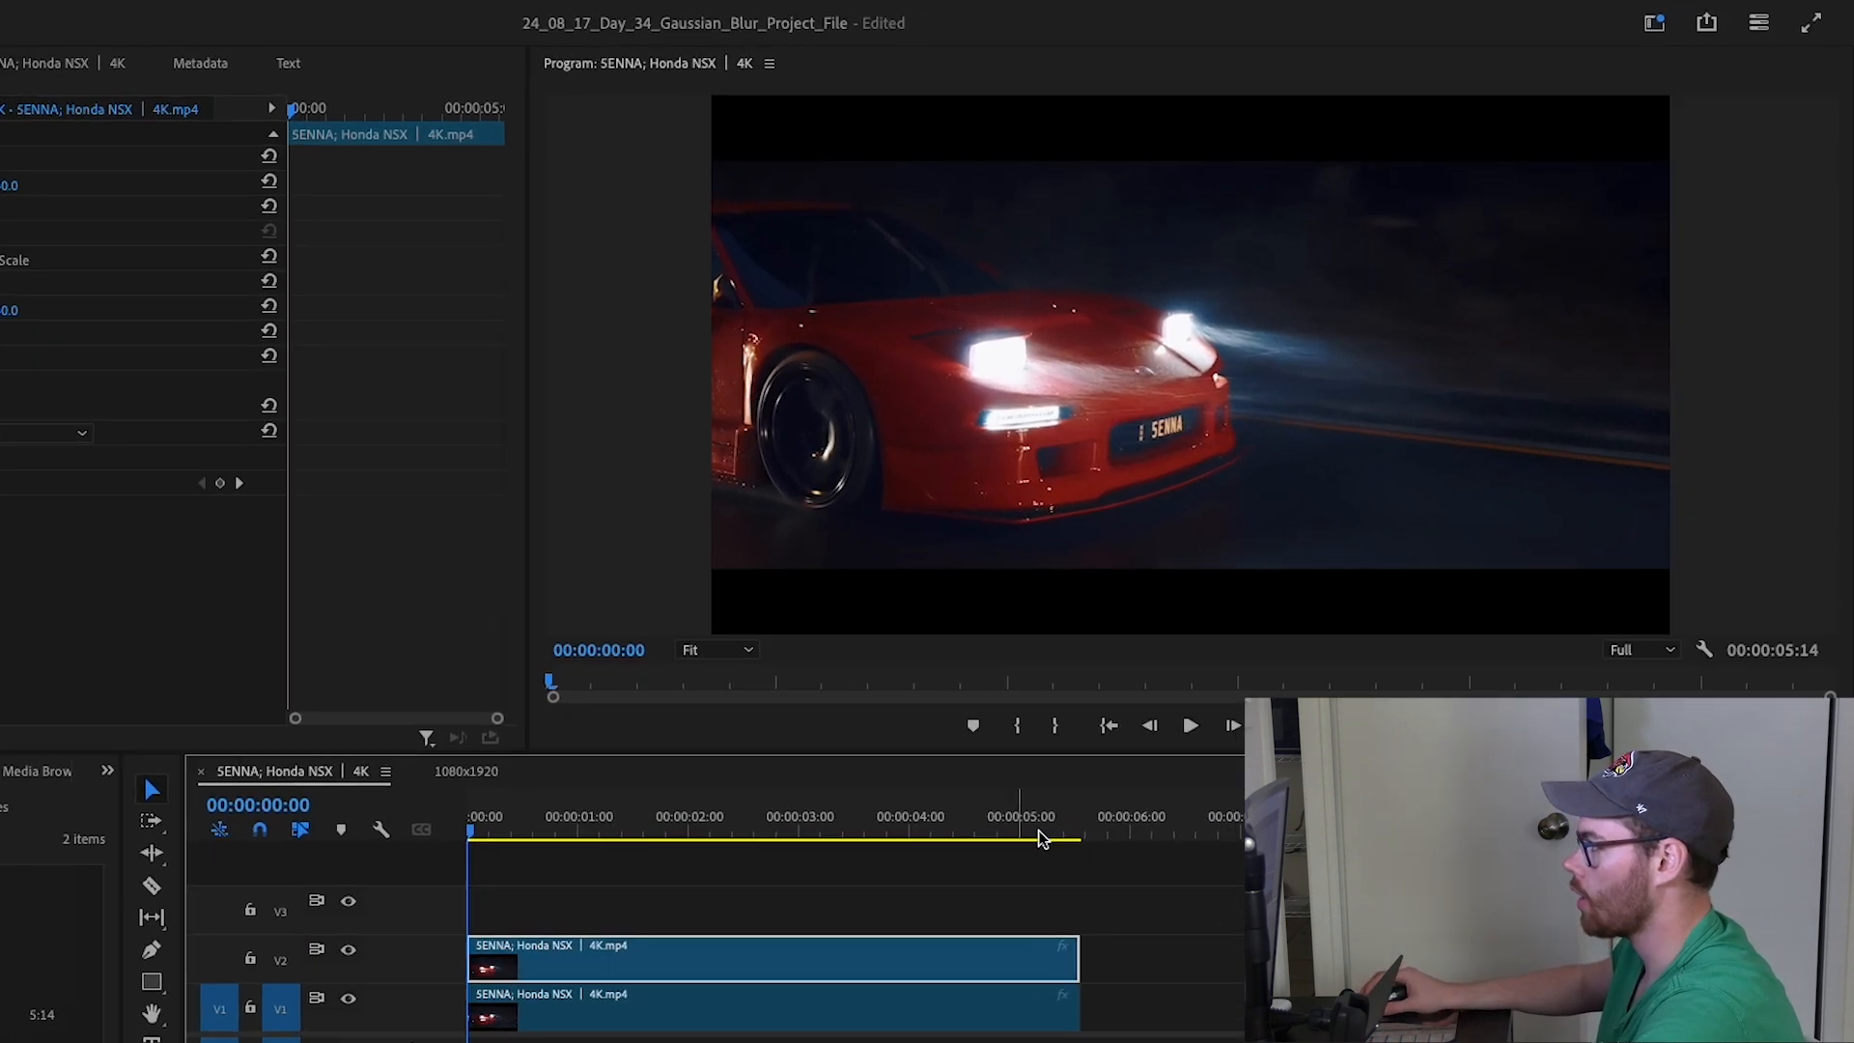
pyautogui.click(1583, 35)
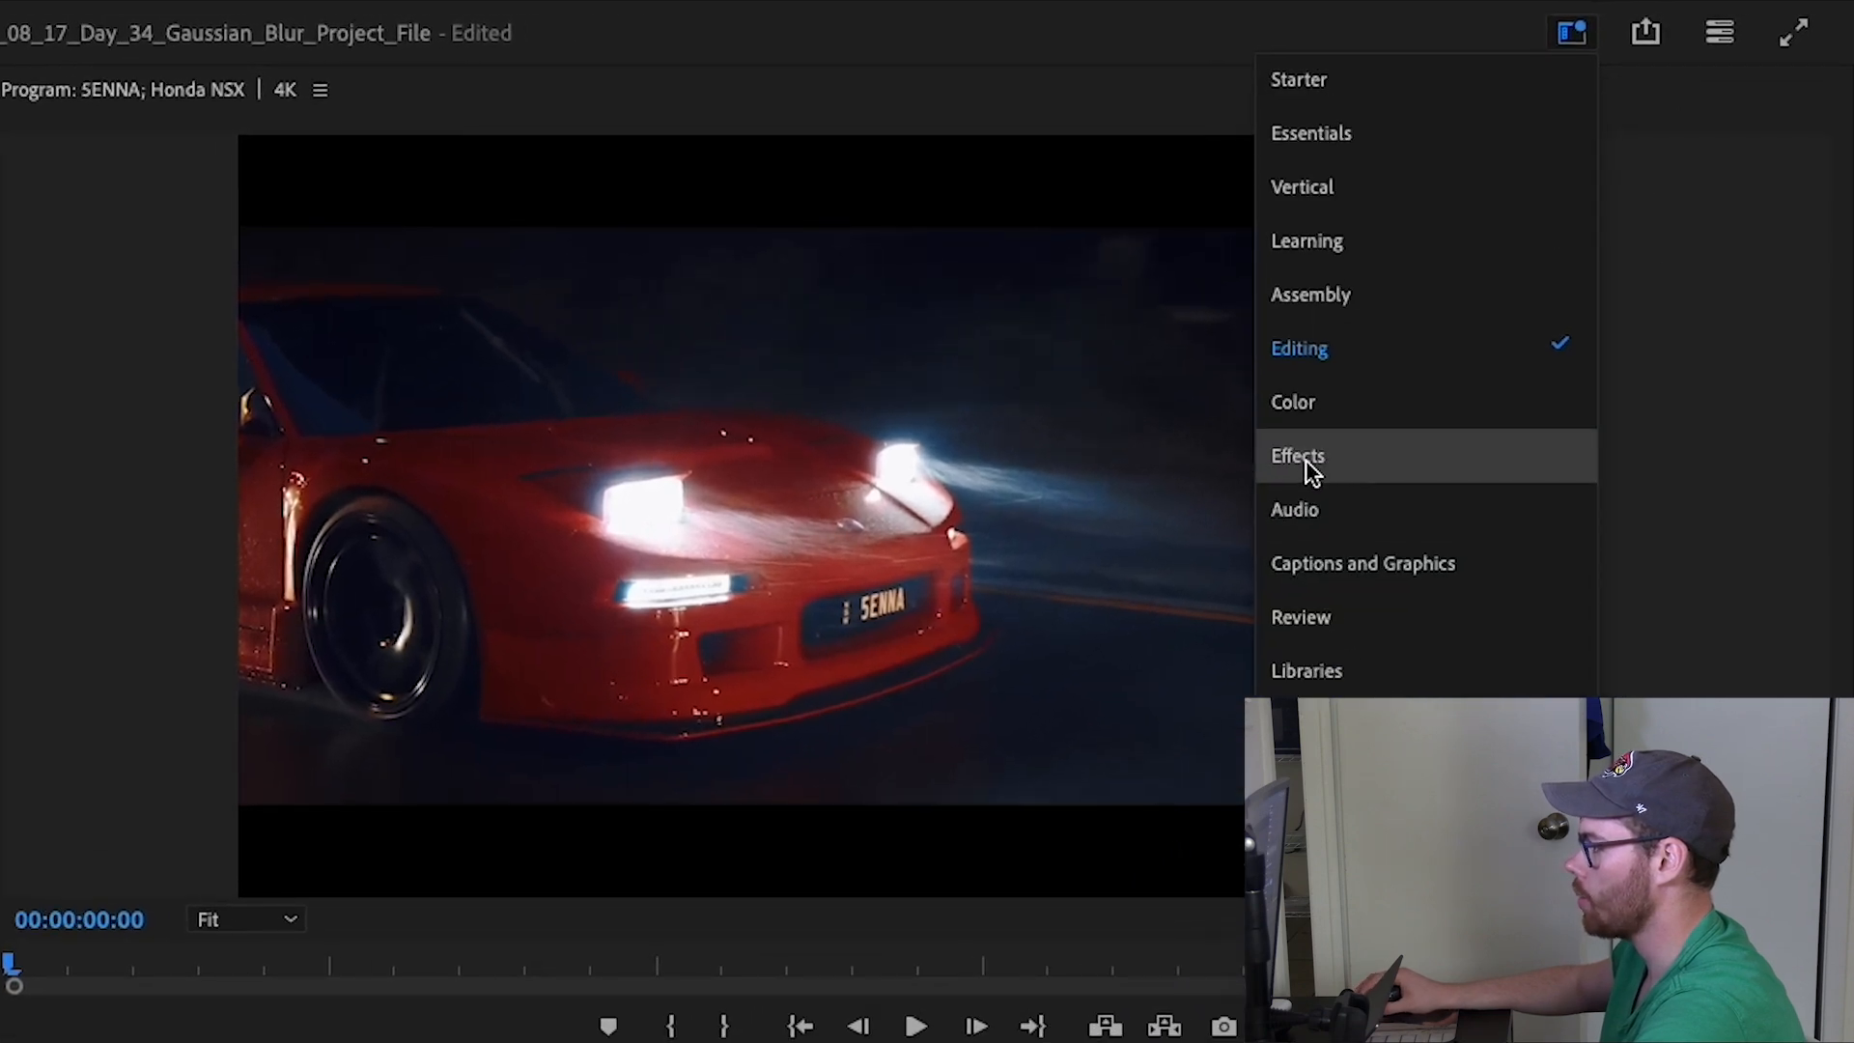
pyautogui.click(1341, 440)
pyautogui.click(1603, 137)
pyautogui.write('gaus')
pyautogui.click(1475, 473)
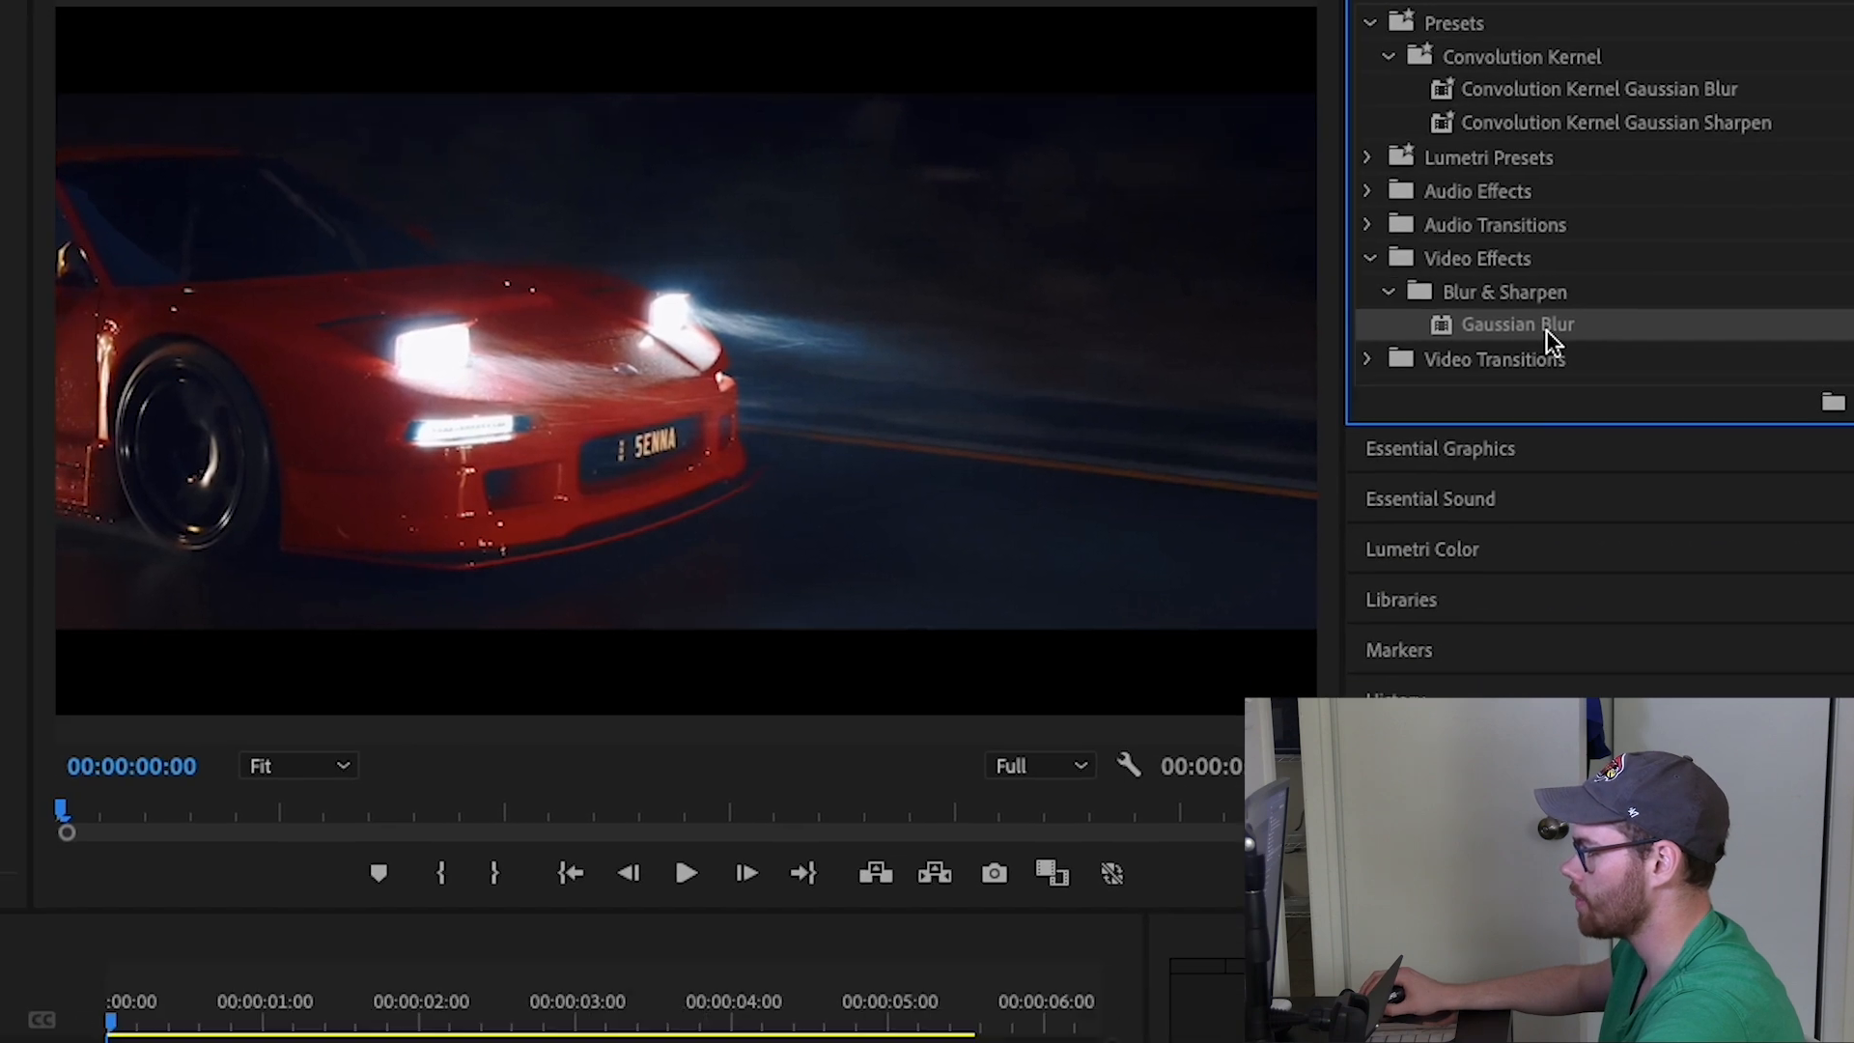
pyautogui.moveTo(1457, 483); pyautogui.dragTo(1458, 486)
pyautogui.moveTo(1666, 145); pyautogui.dragTo(473, 1005)
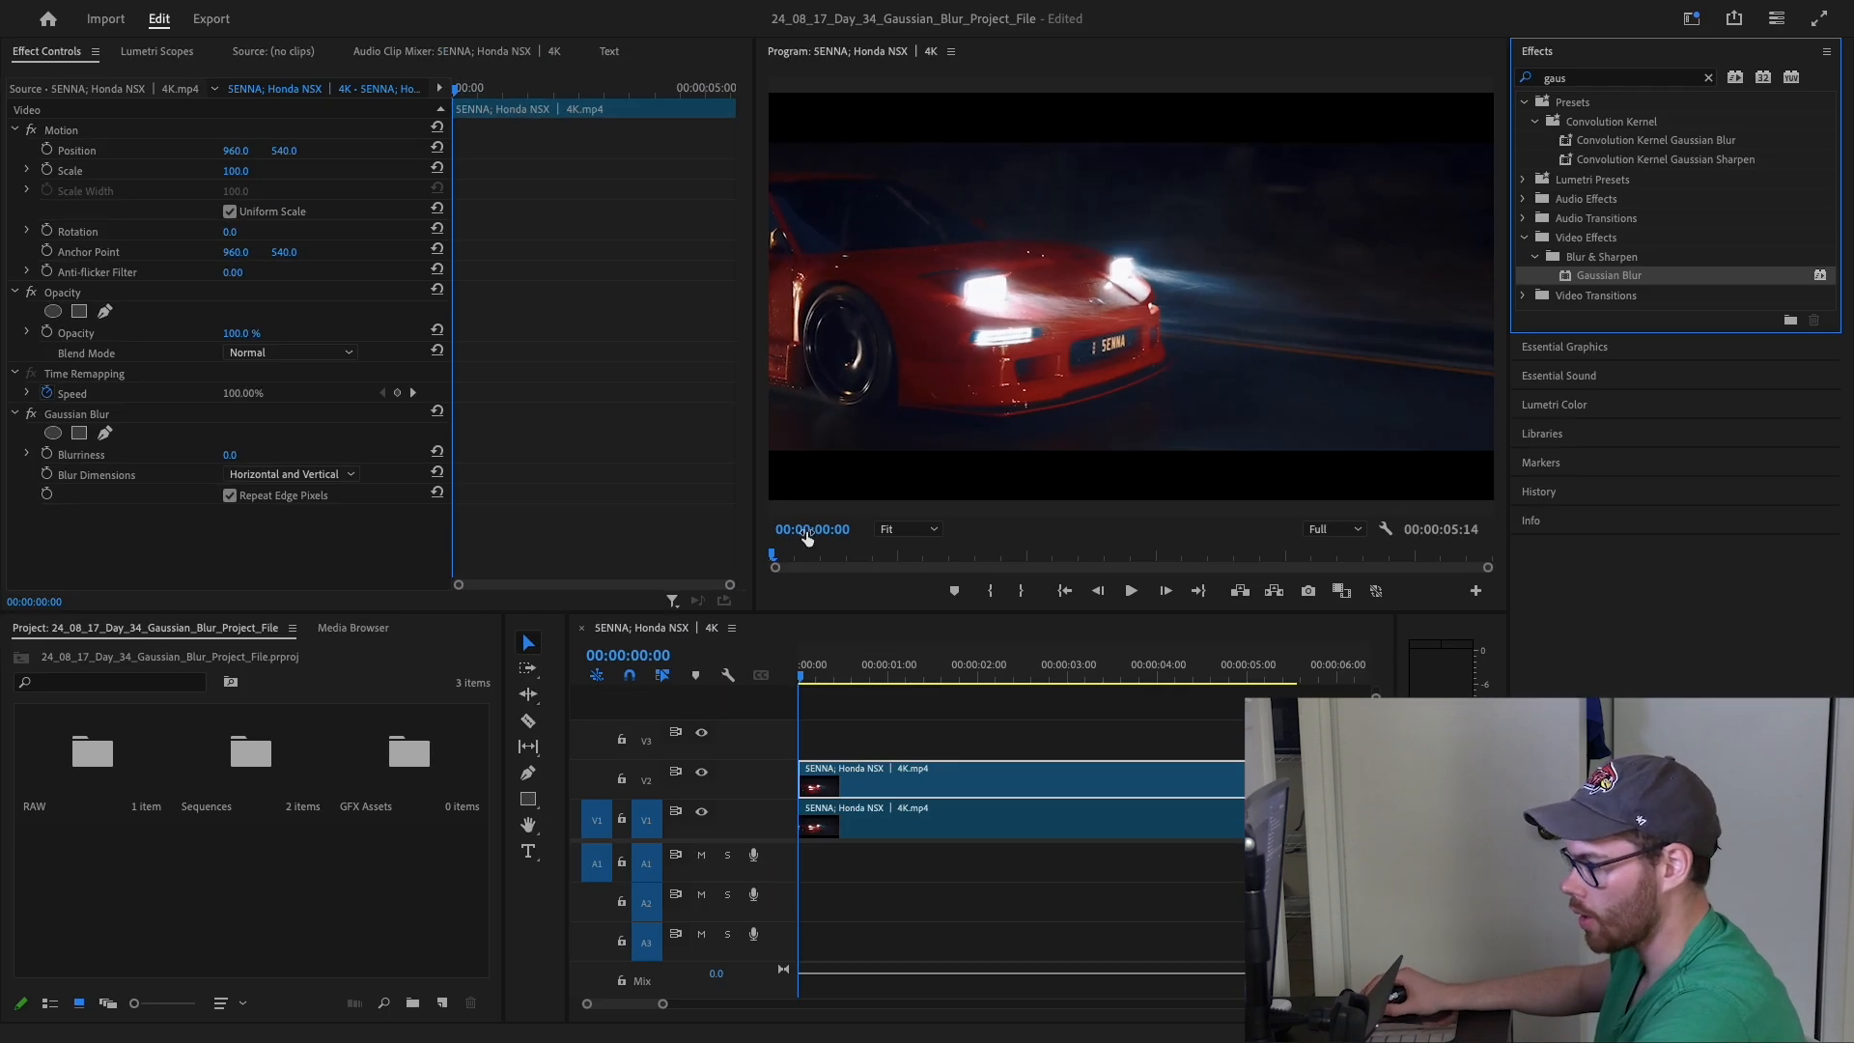
# Step: Inspect the car's number plate at 150% and add a 4-point polygon mask to the Gaussian Blur effect
pyautogui.click(922, 529)
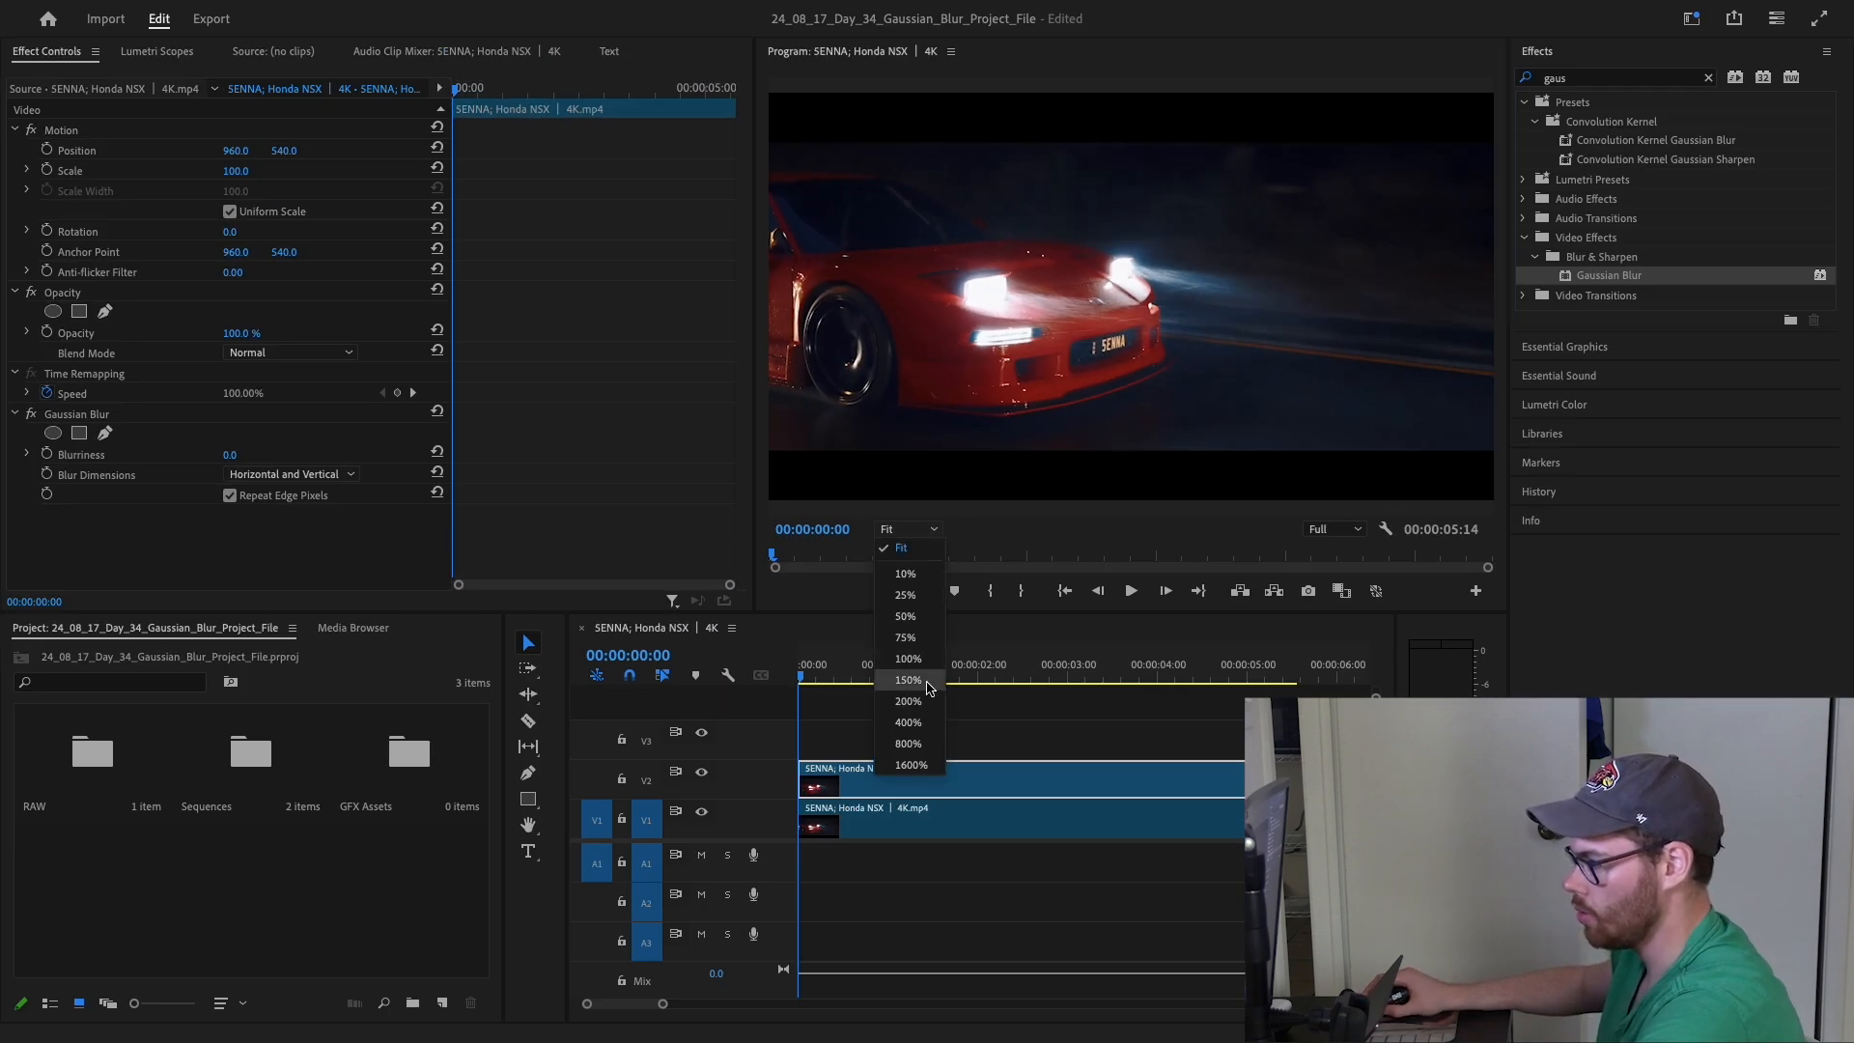
pyautogui.click(934, 648)
pyautogui.press('h')
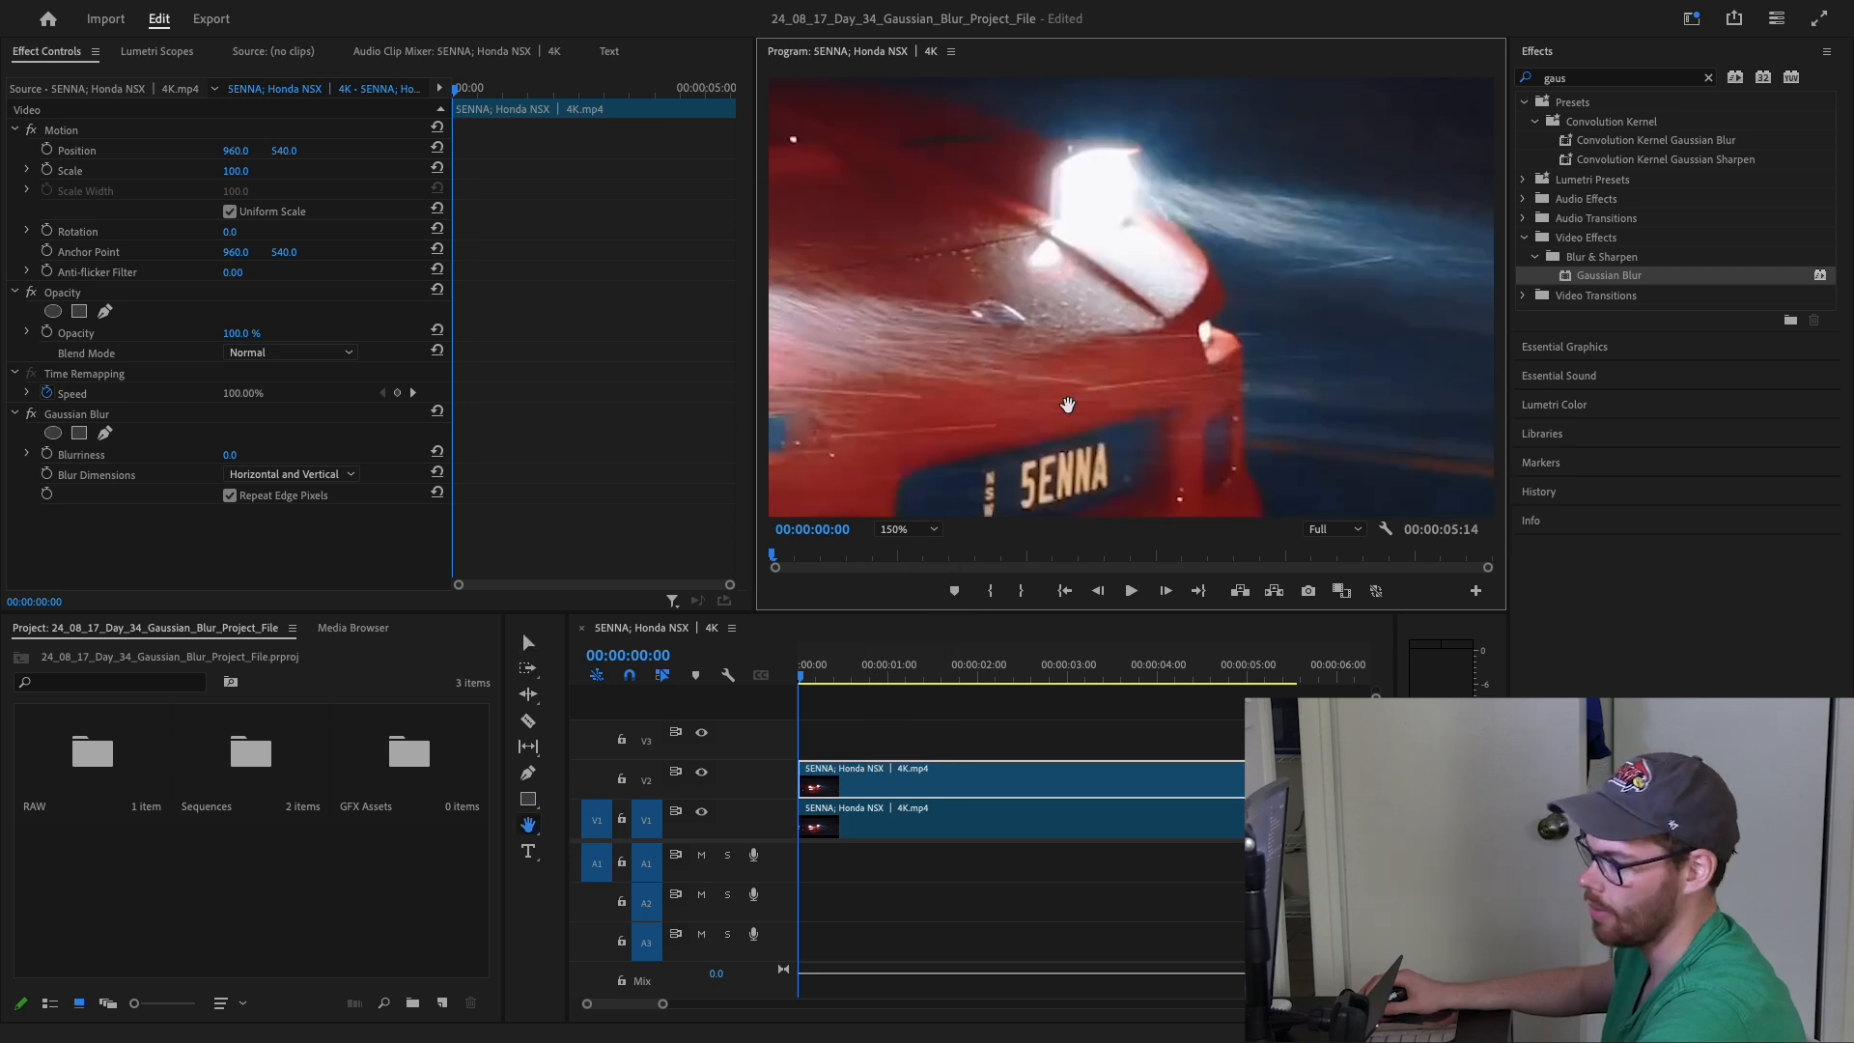
pyautogui.moveTo(1050, 422); pyautogui.dragTo(1001, 279)
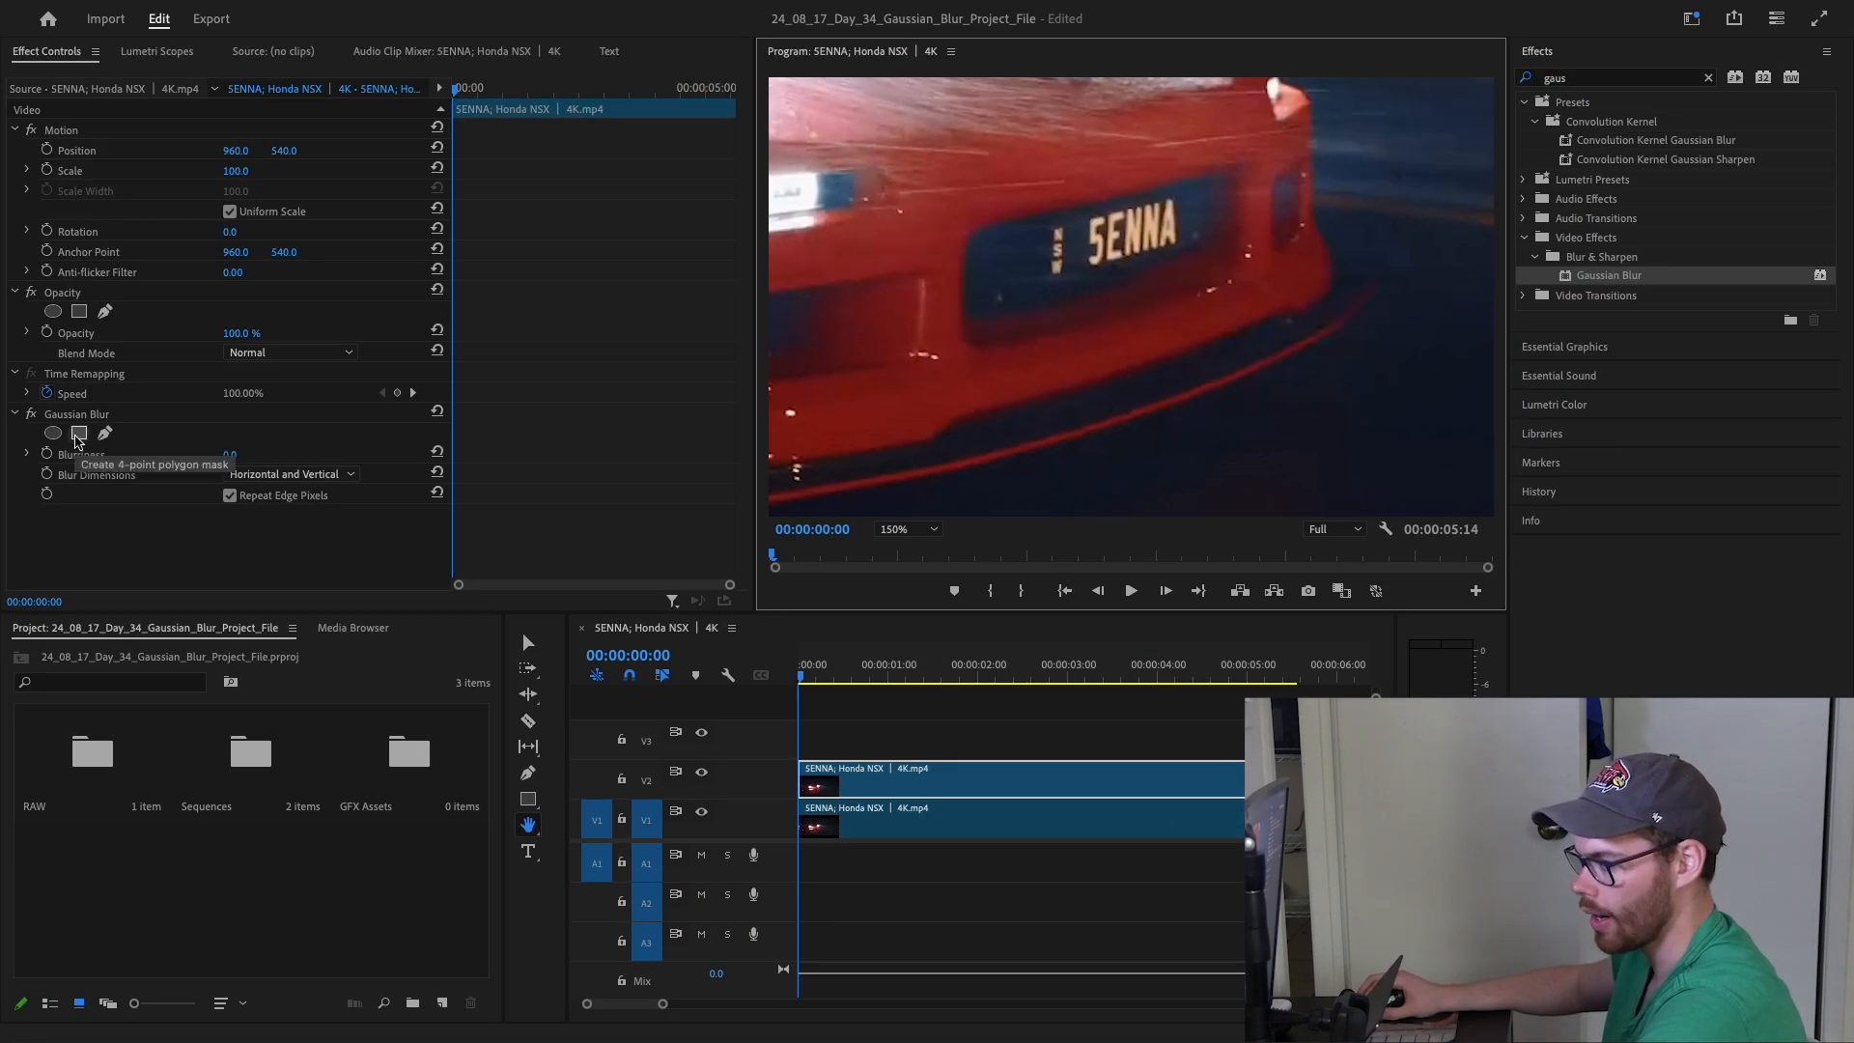
pyautogui.click(79, 434)
pyautogui.moveTo(1106, 180); pyautogui.dragTo(1082, 253)
# Step: Fit the whole frame in view and move the Gaussian Blur mask's points so its outline surrounds the car's number plate
pyautogui.click(905, 529)
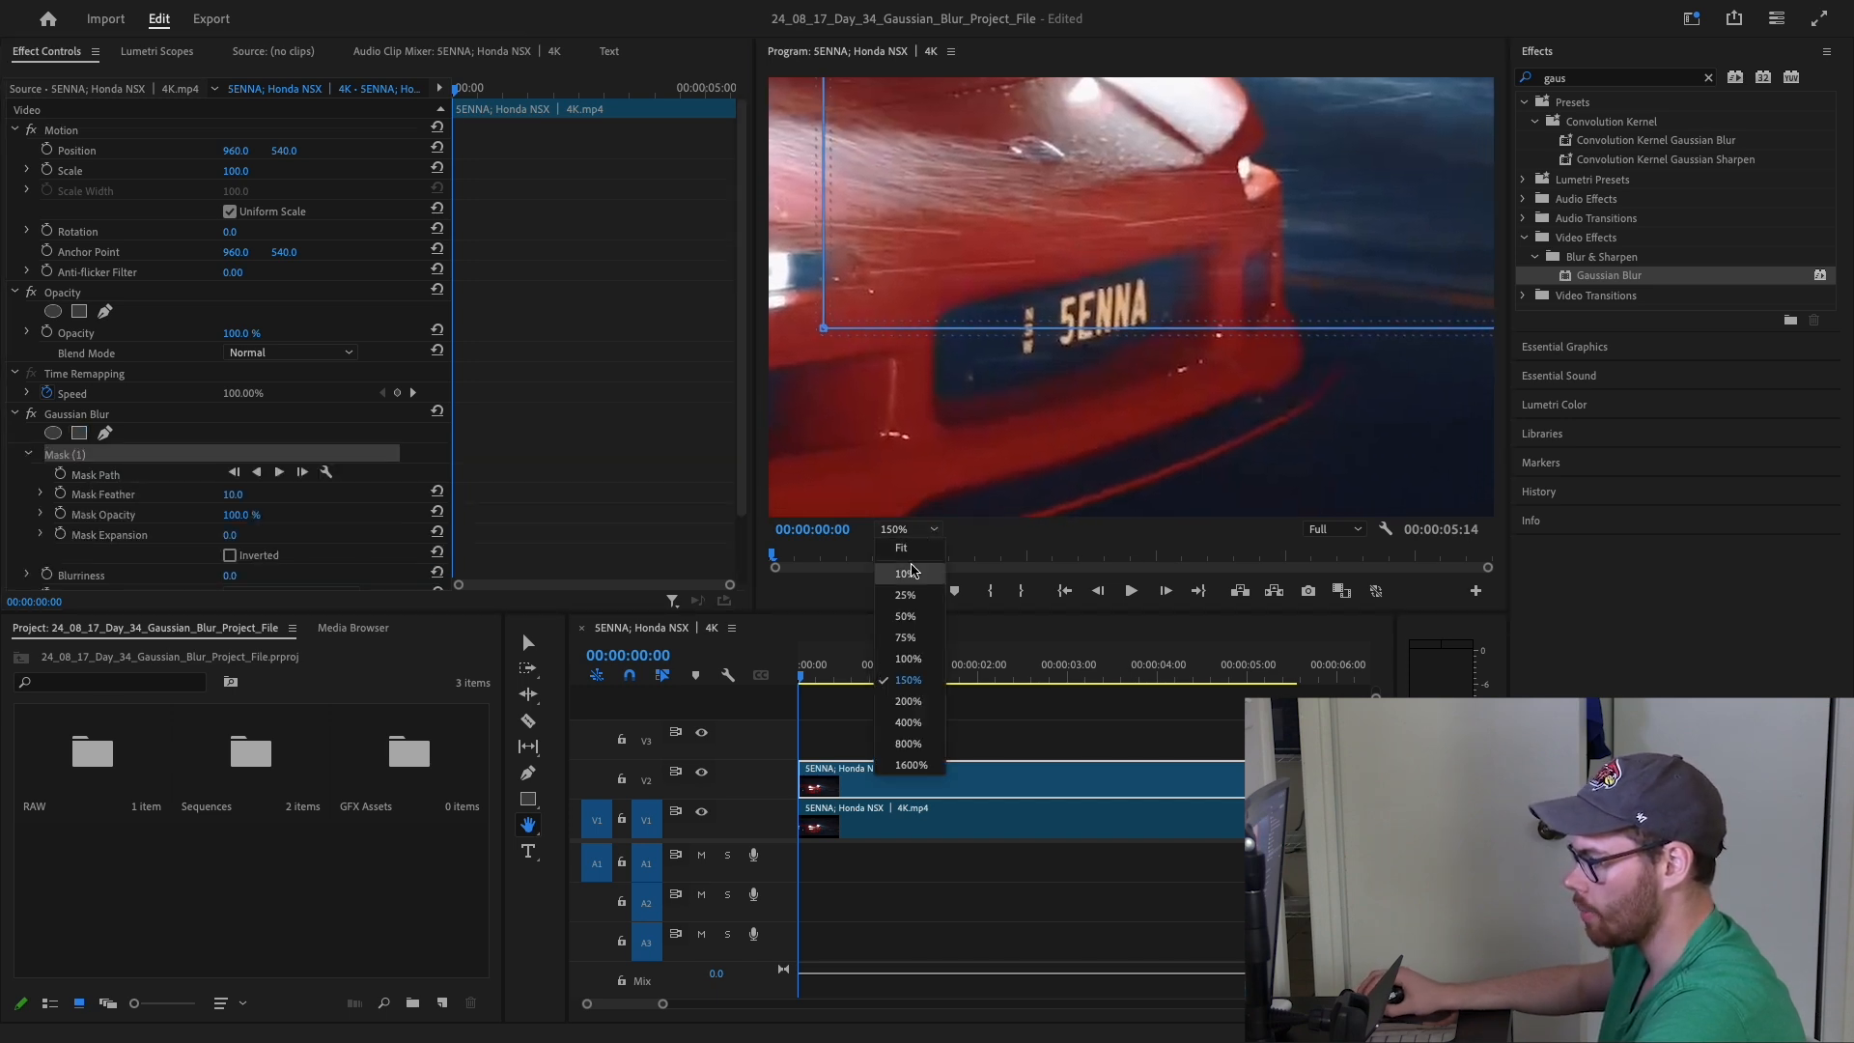
pyautogui.click(915, 555)
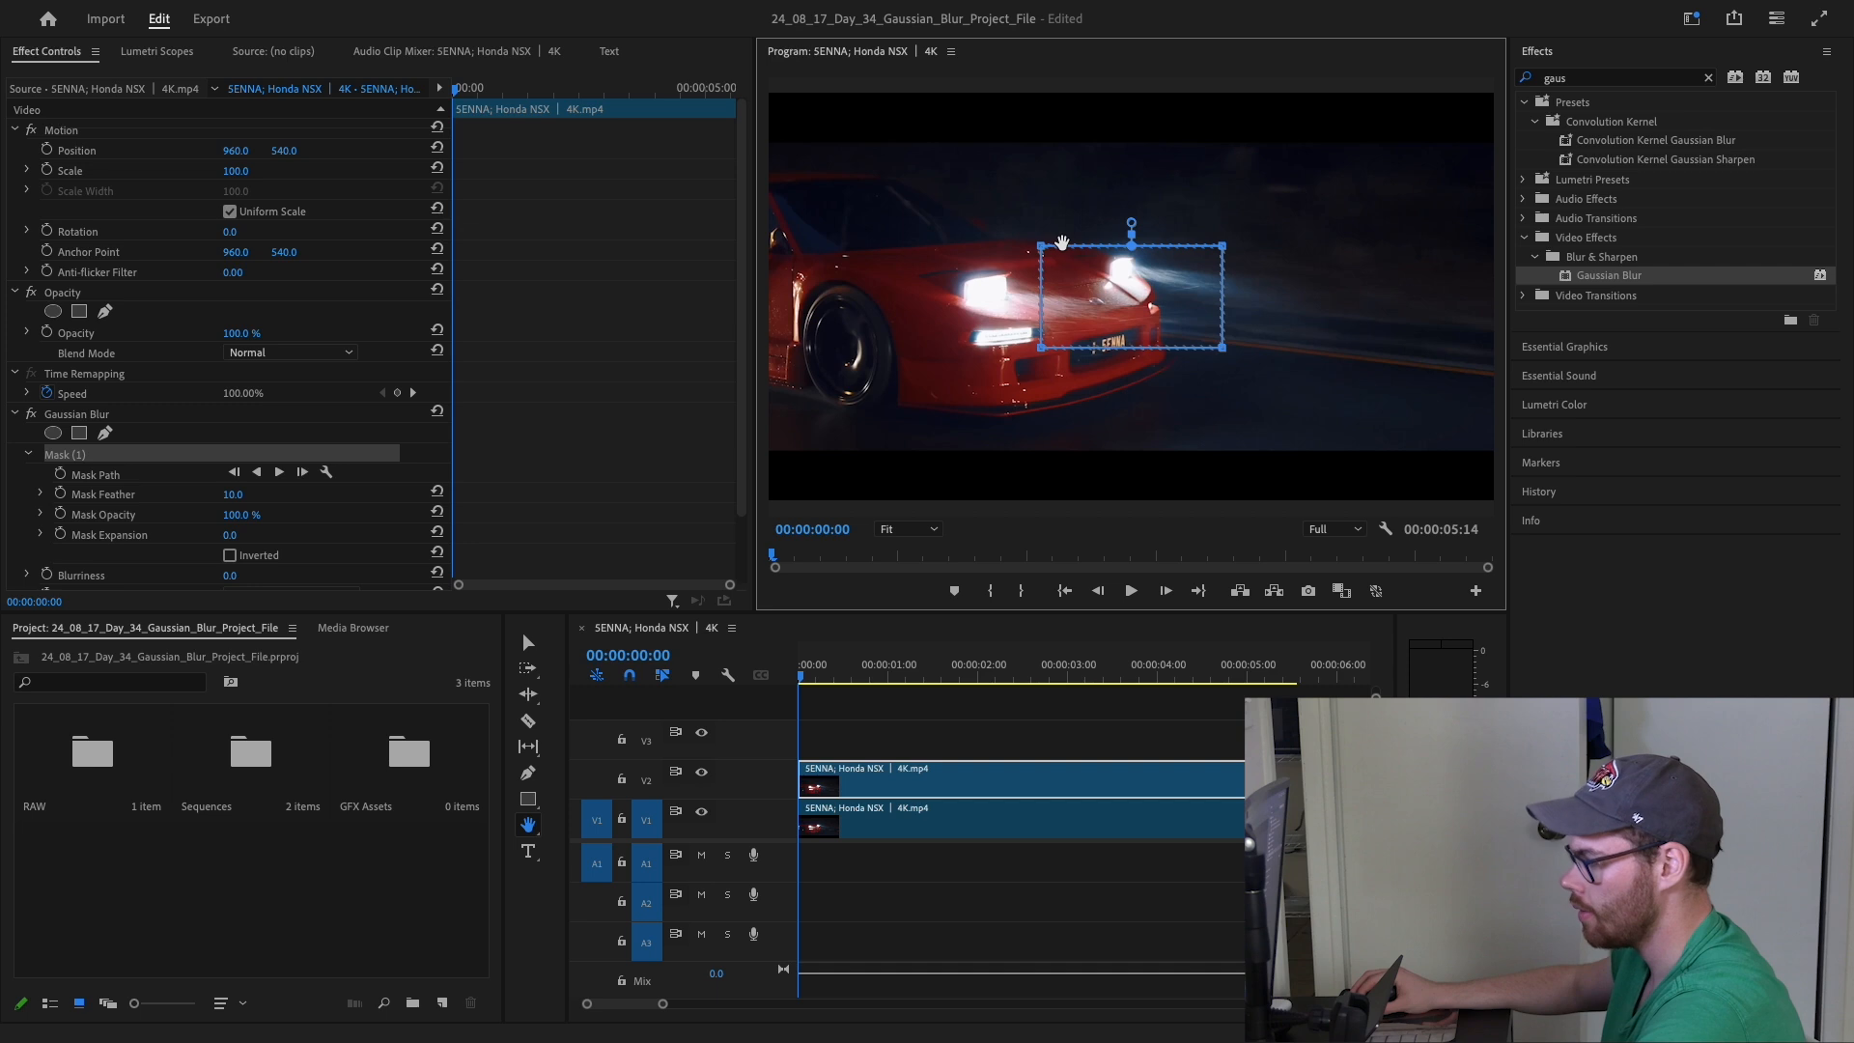
pyautogui.press('v')
pyautogui.moveTo(1040, 247); pyautogui.dragTo(1073, 354)
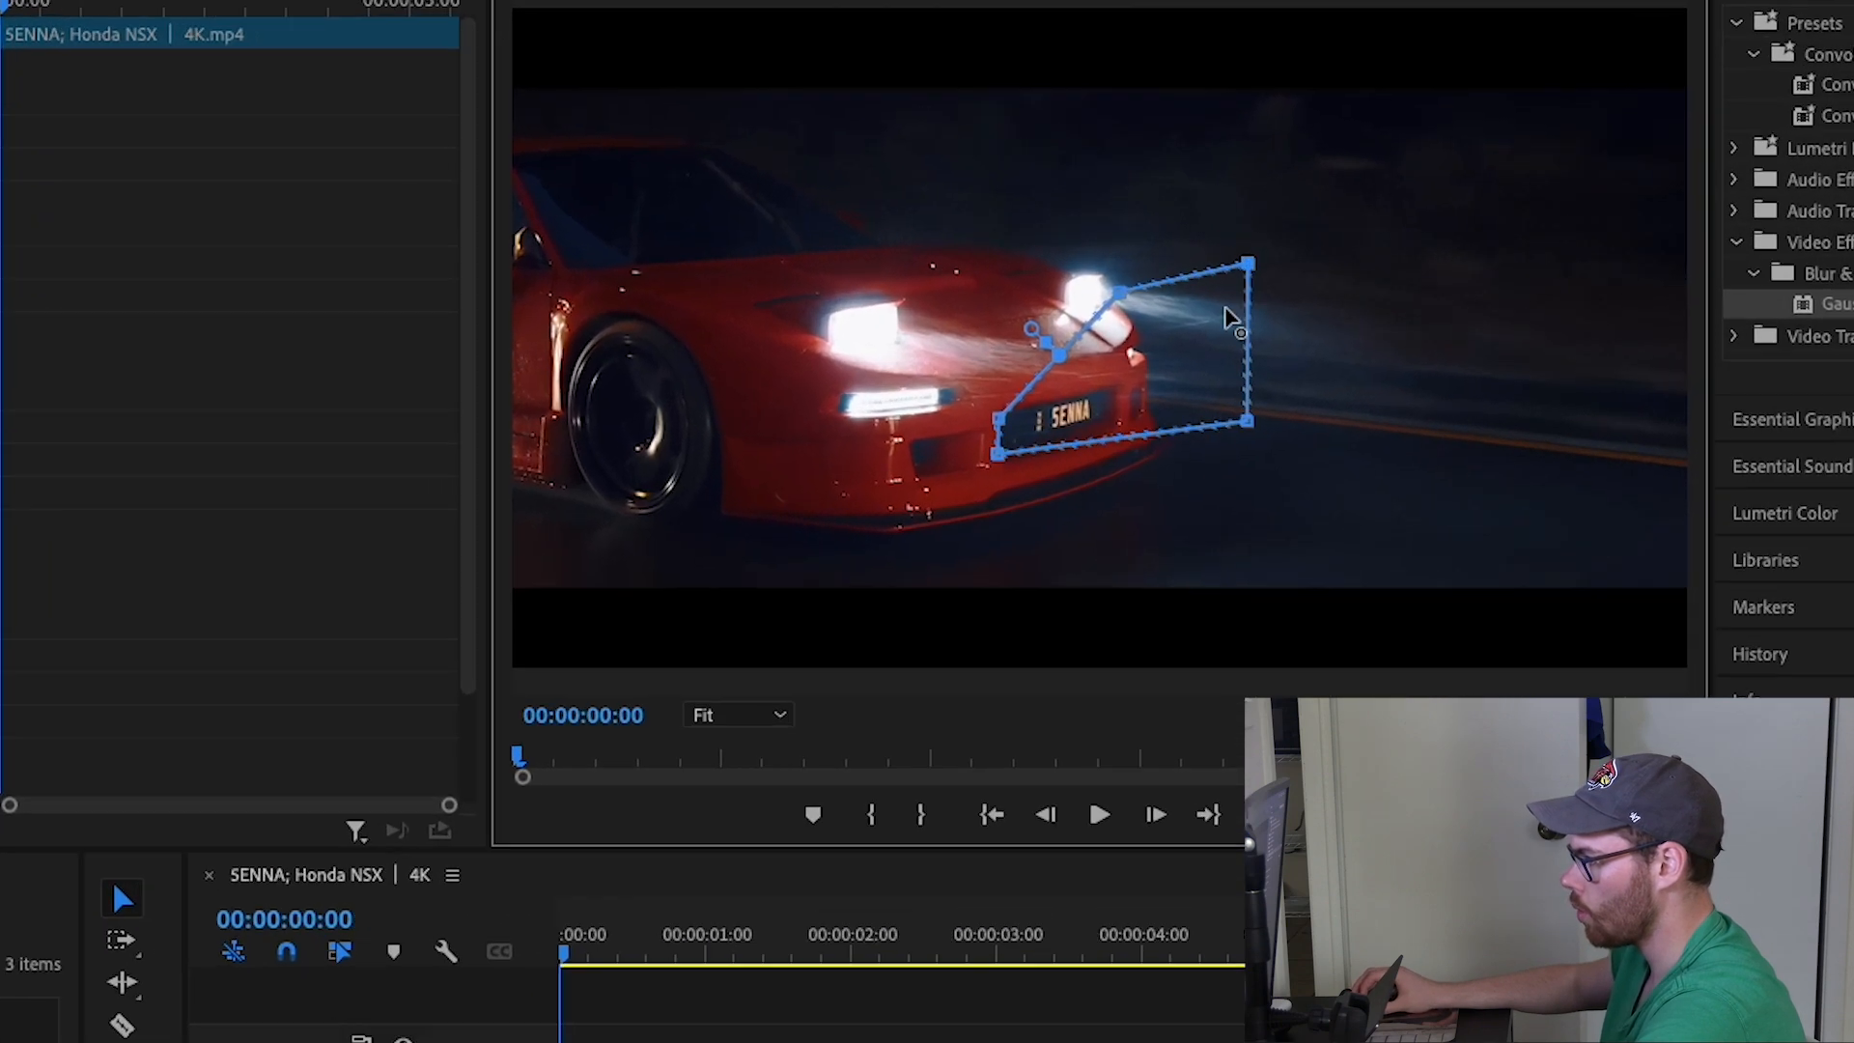
pyautogui.moveTo(1247, 262); pyautogui.dragTo(1106, 396)
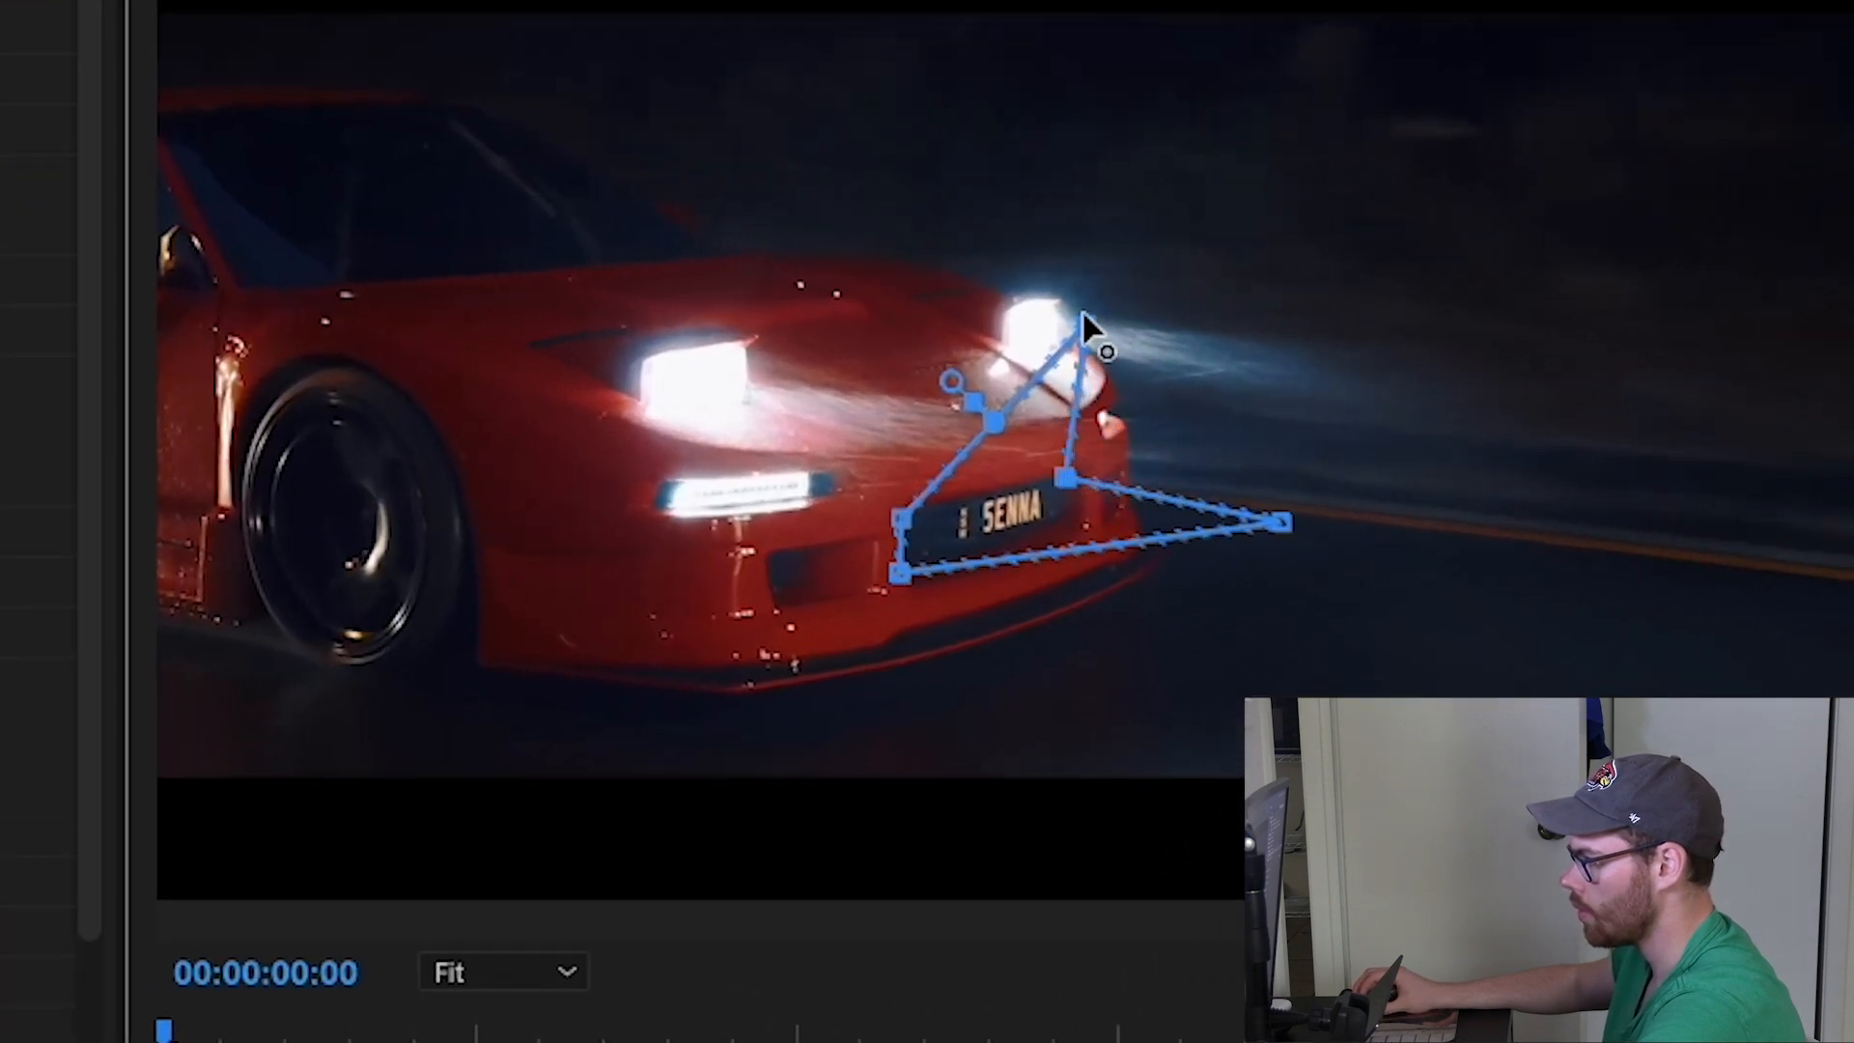
pyautogui.moveTo(1084, 319); pyautogui.dragTo(1000, 480)
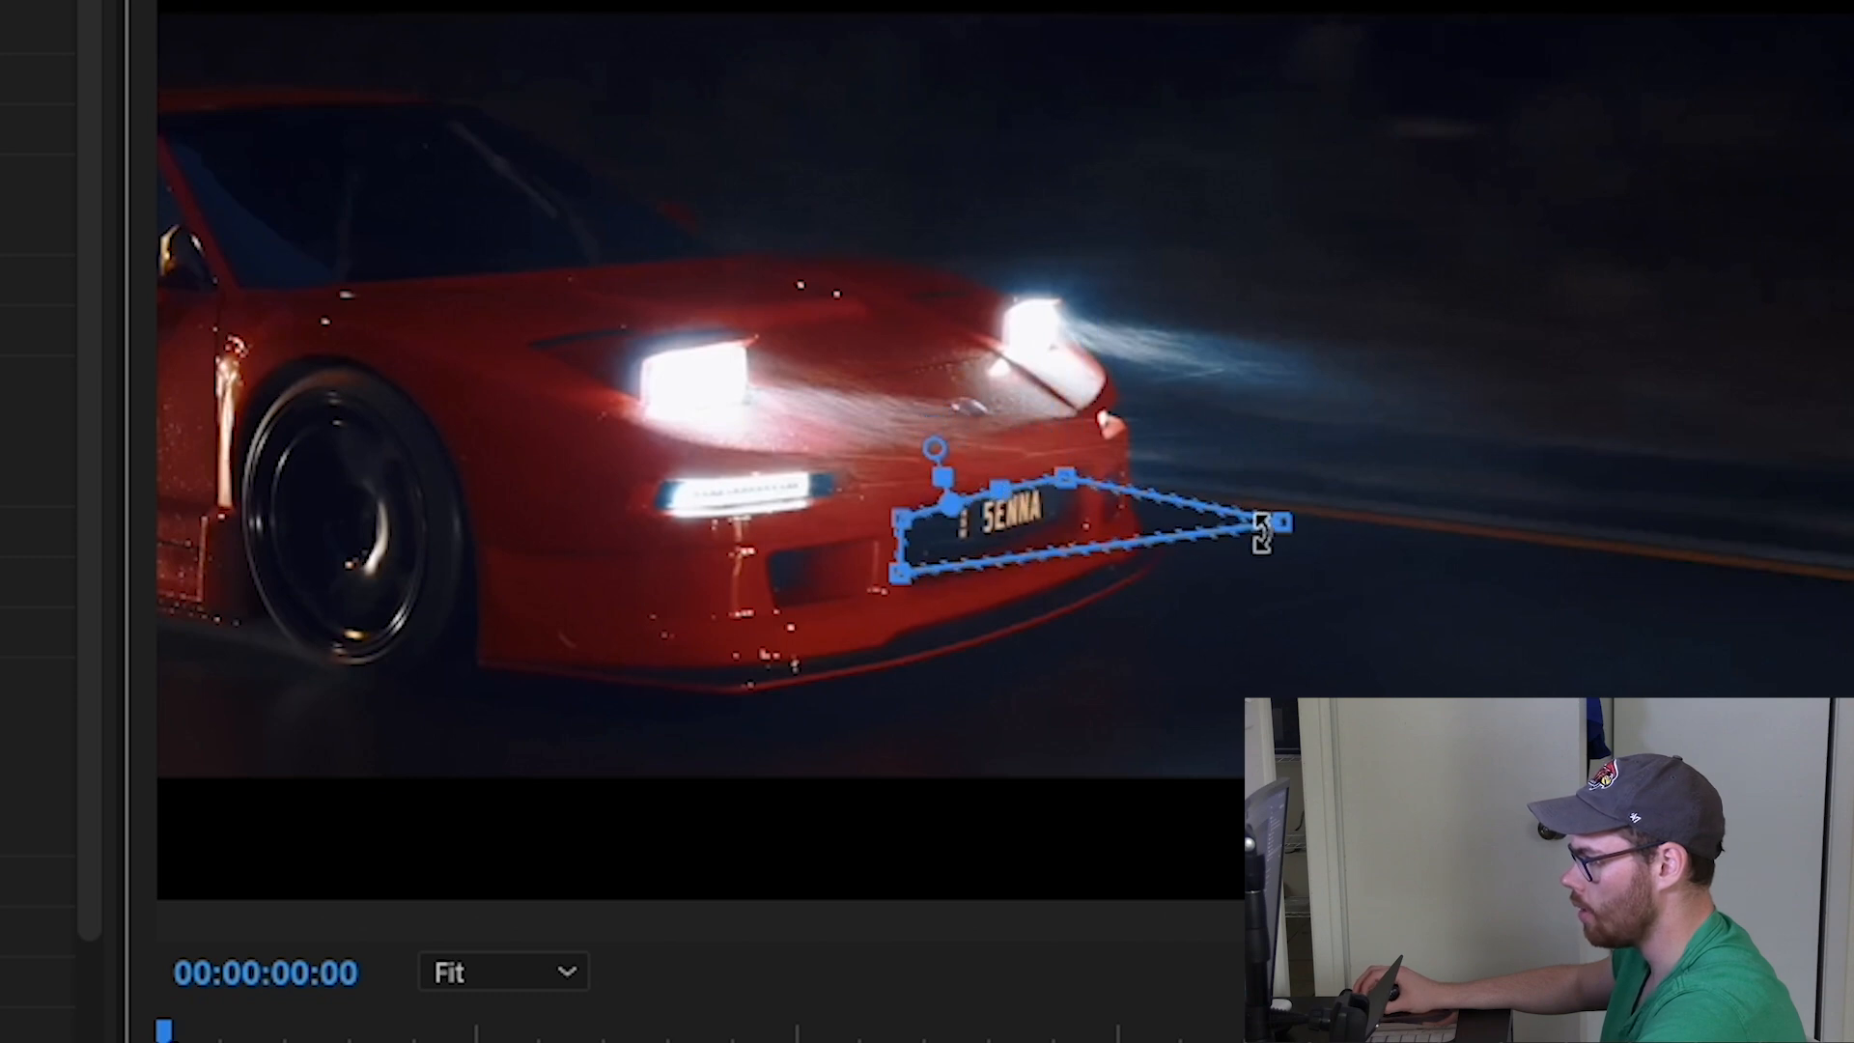
pyautogui.moveTo(1281, 522); pyautogui.dragTo(1074, 523)
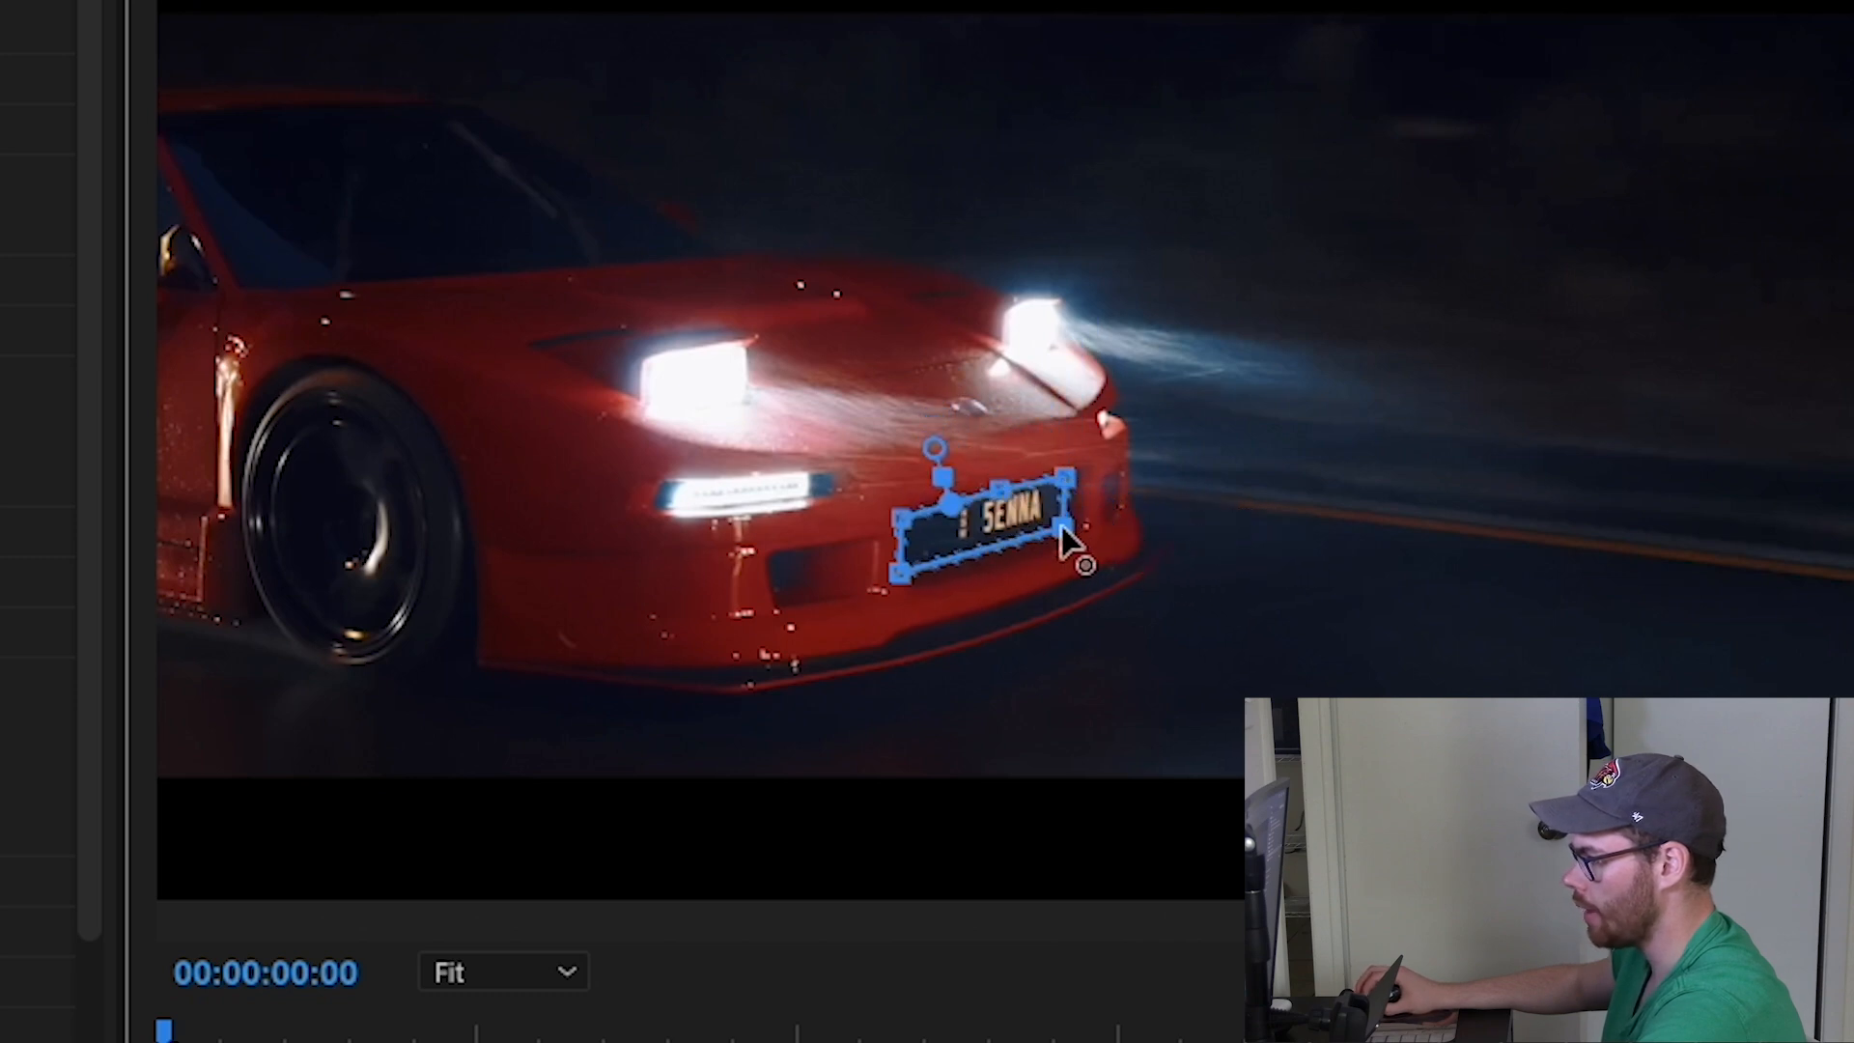
# Step: At 150% magnification, refine the mask's two left corner points to match the number plate's left edge
pyautogui.click(502, 972)
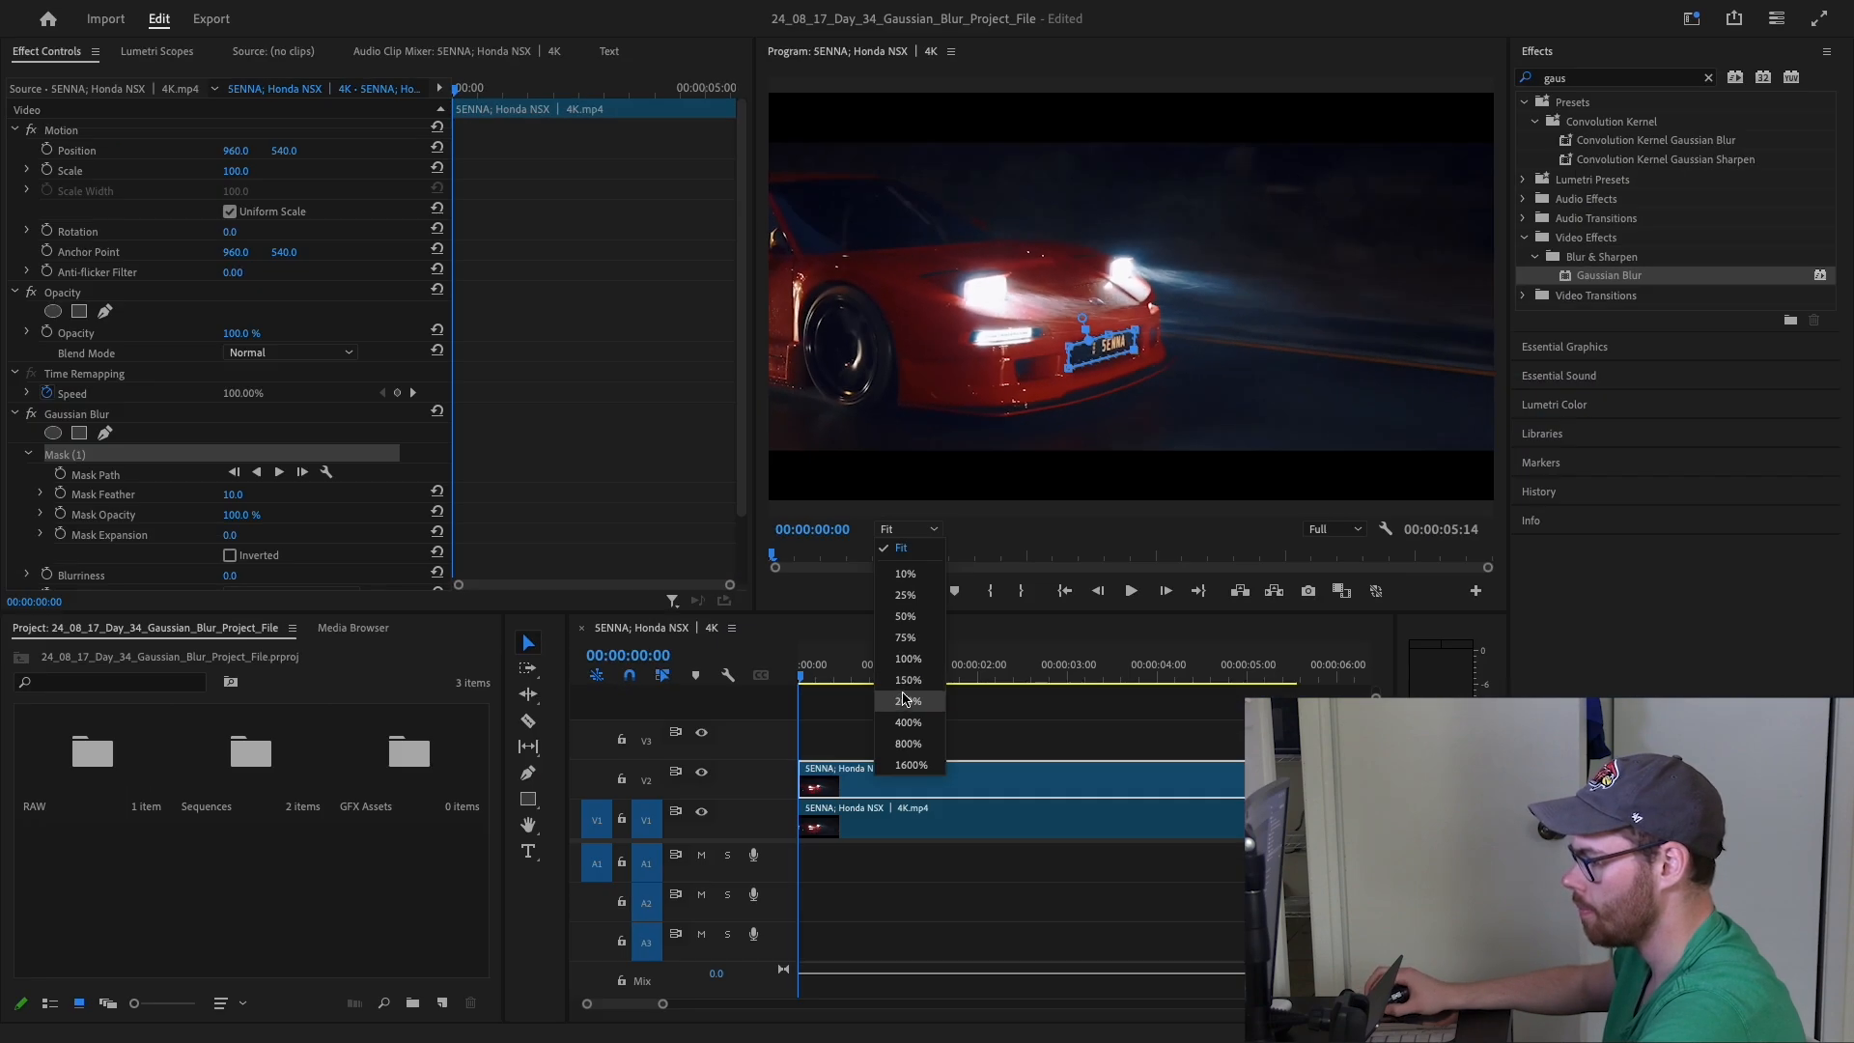
pyautogui.click(909, 680)
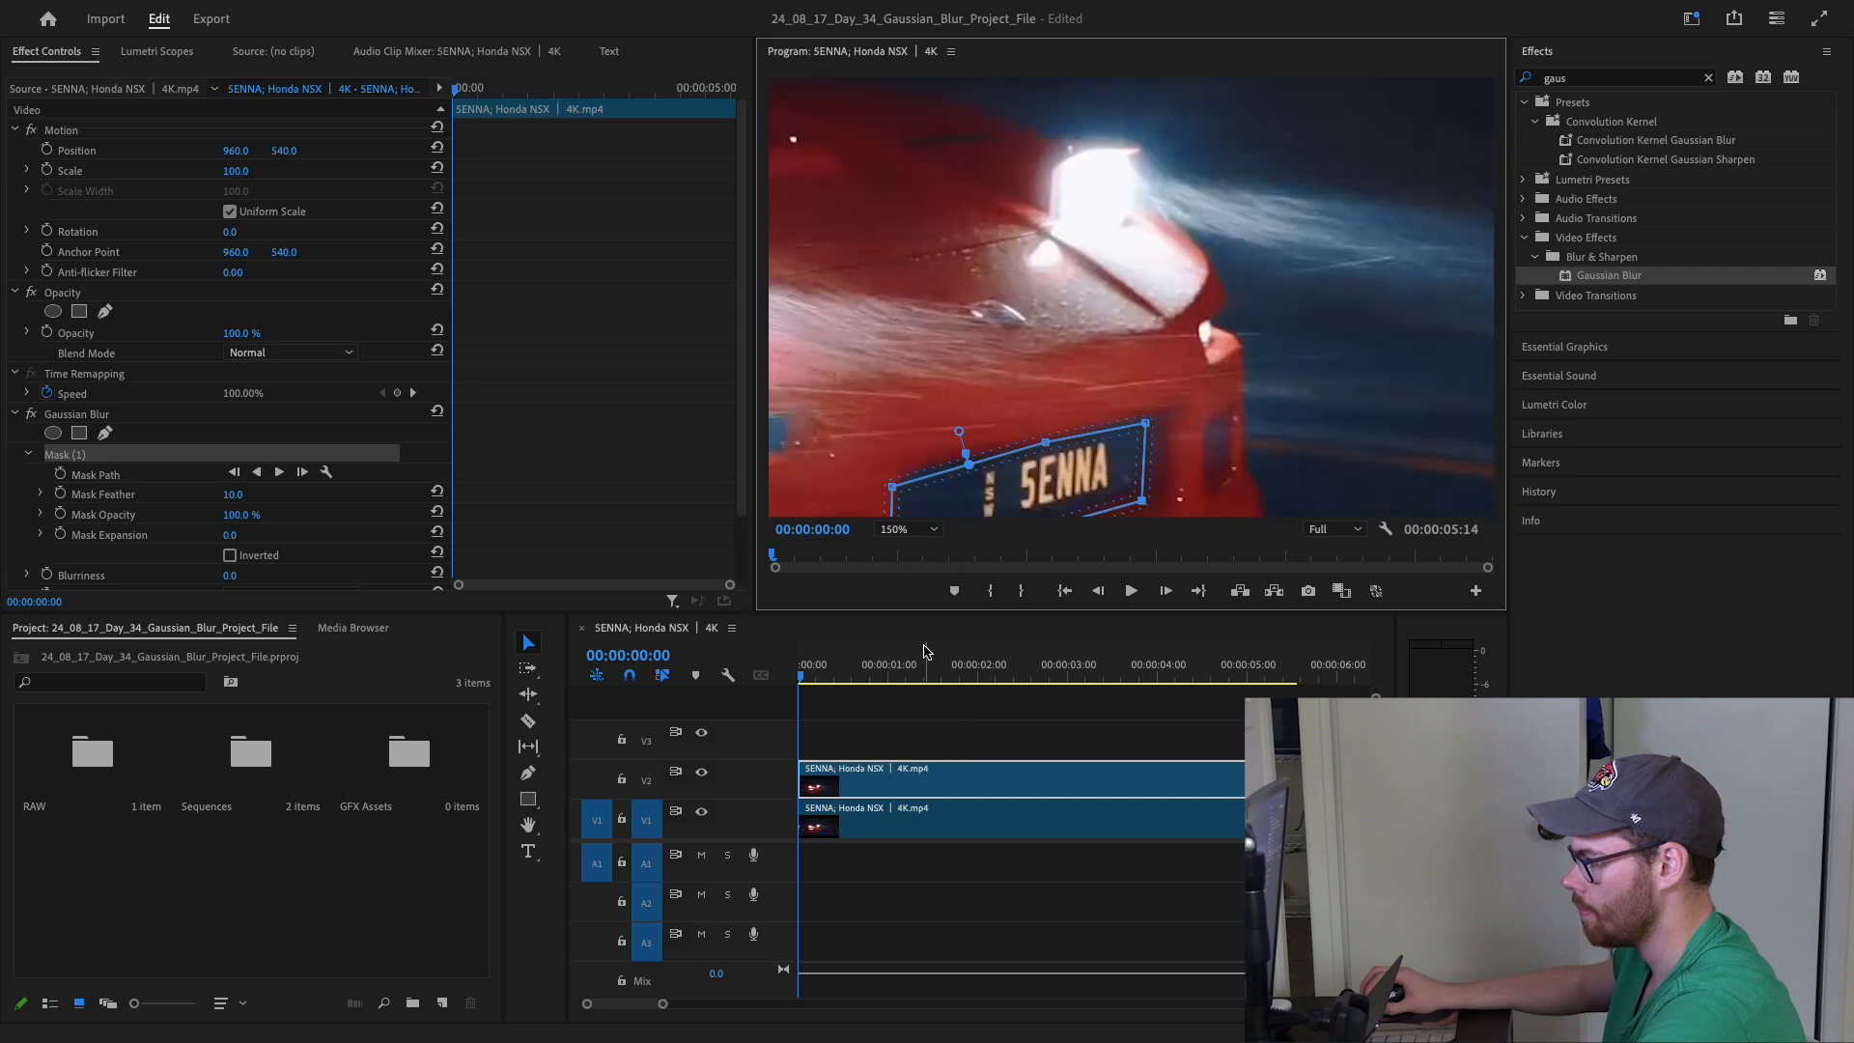
pyautogui.press('h')
pyautogui.moveTo(1032, 464); pyautogui.dragTo(1097, 205)
pyautogui.press('p')
pyautogui.moveTo(1005, 267)
pyautogui.mouseDown()
pyautogui.moveTo(1037, 275)
pyautogui.moveTo(1008, 262)
pyautogui.mouseUp()
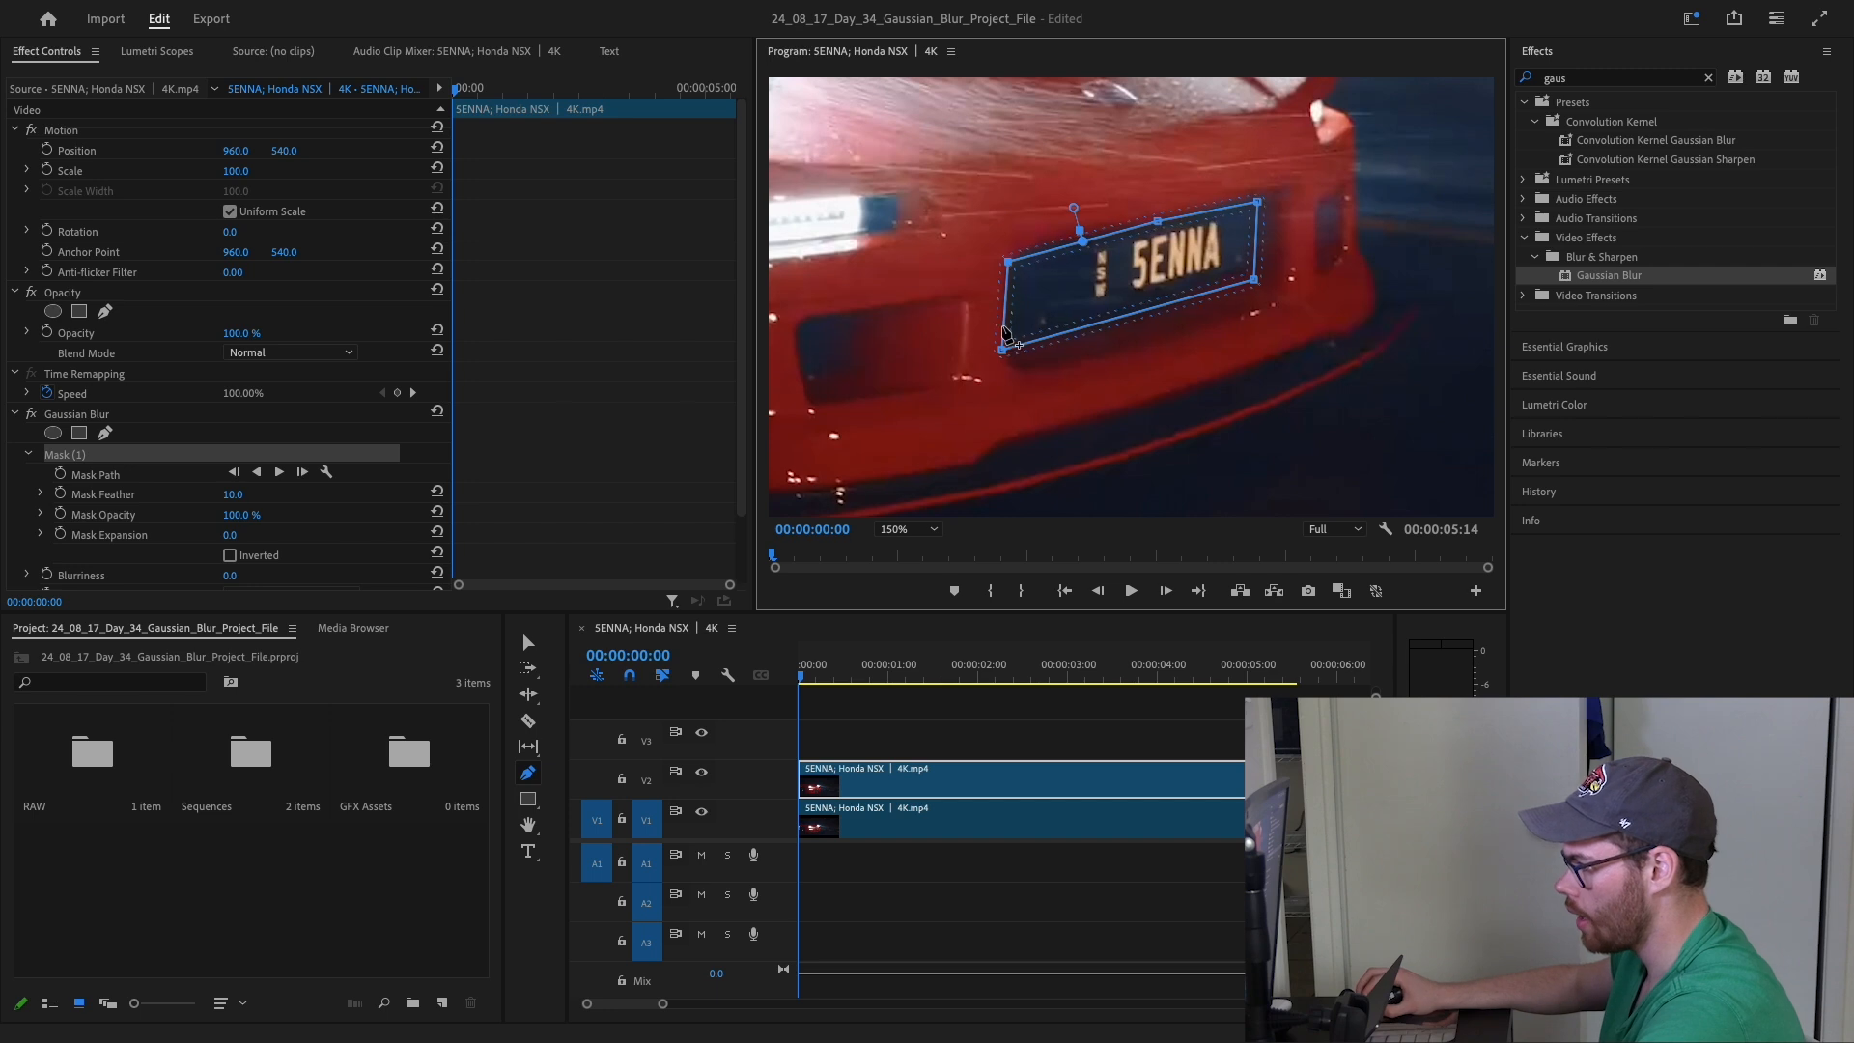
pyautogui.moveTo(1001, 351); pyautogui.dragTo(1009, 344)
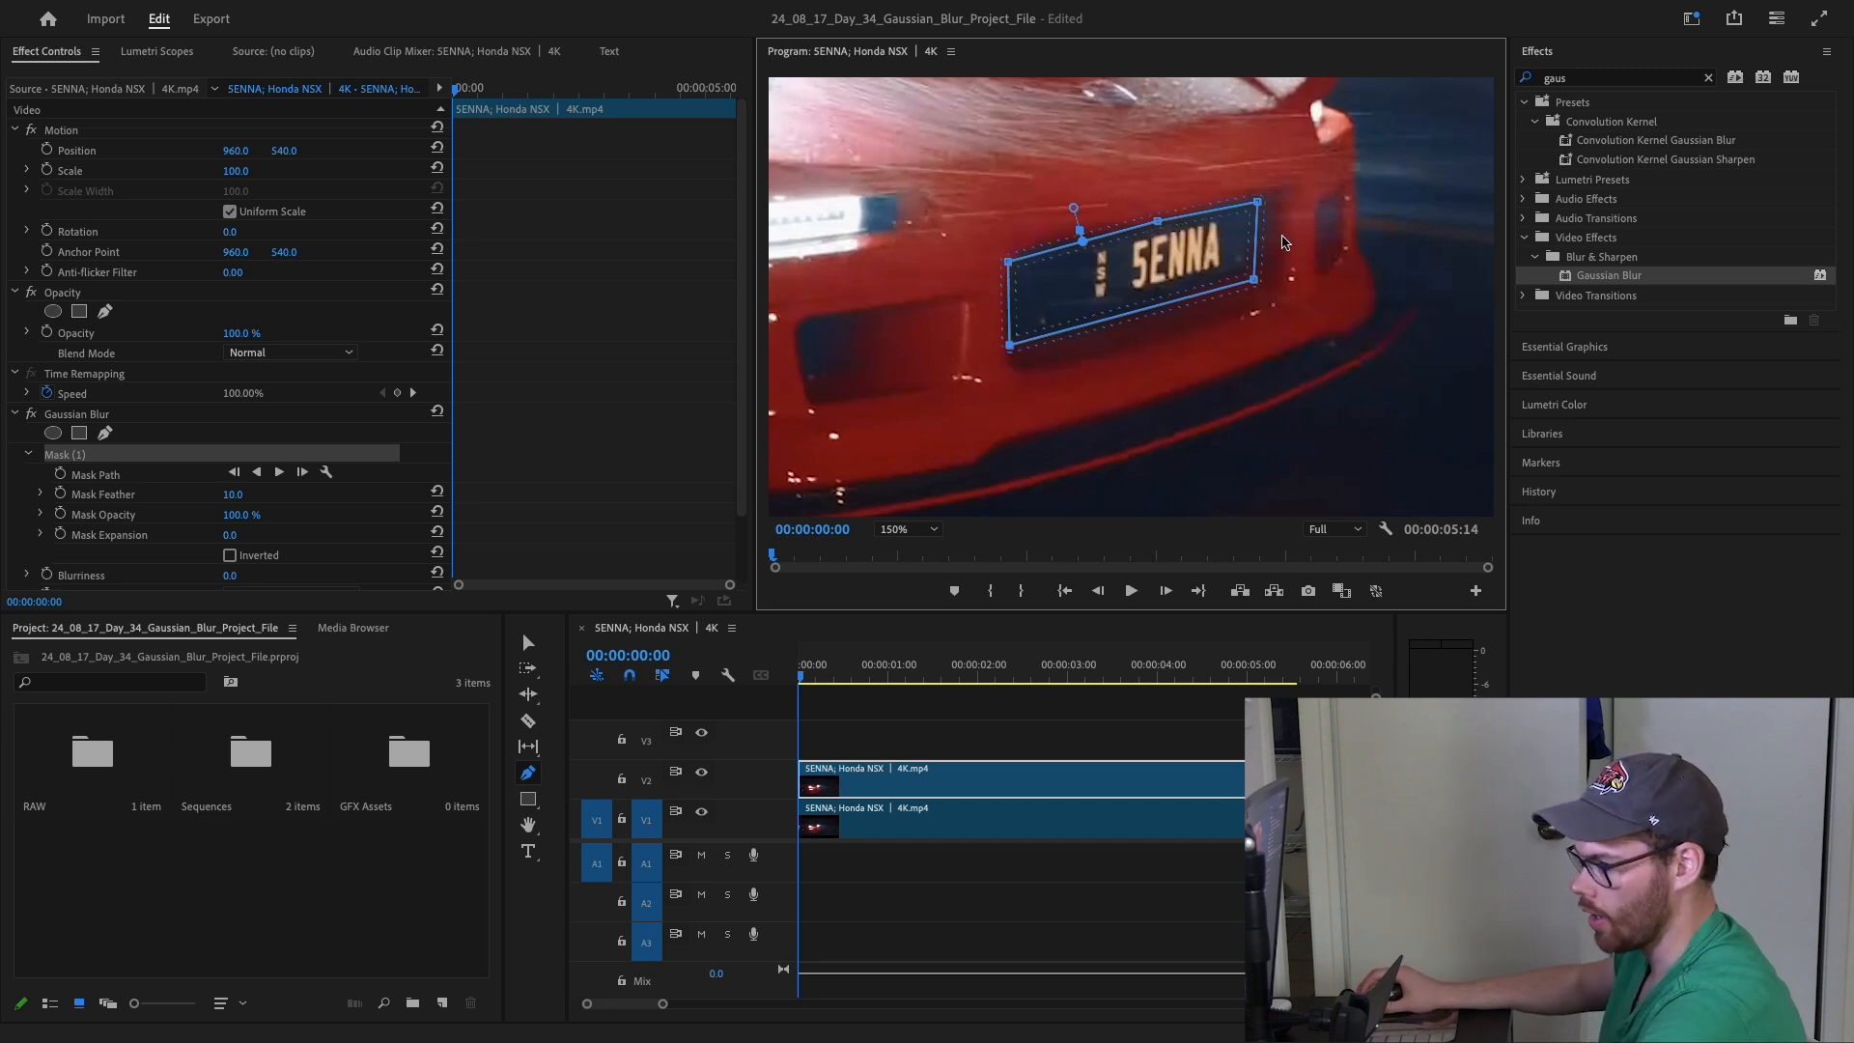
# Step: Set the Gaussian Blur's Blurriness to 24, then increase it to 30
pyautogui.scroll(-2, 360, 543)
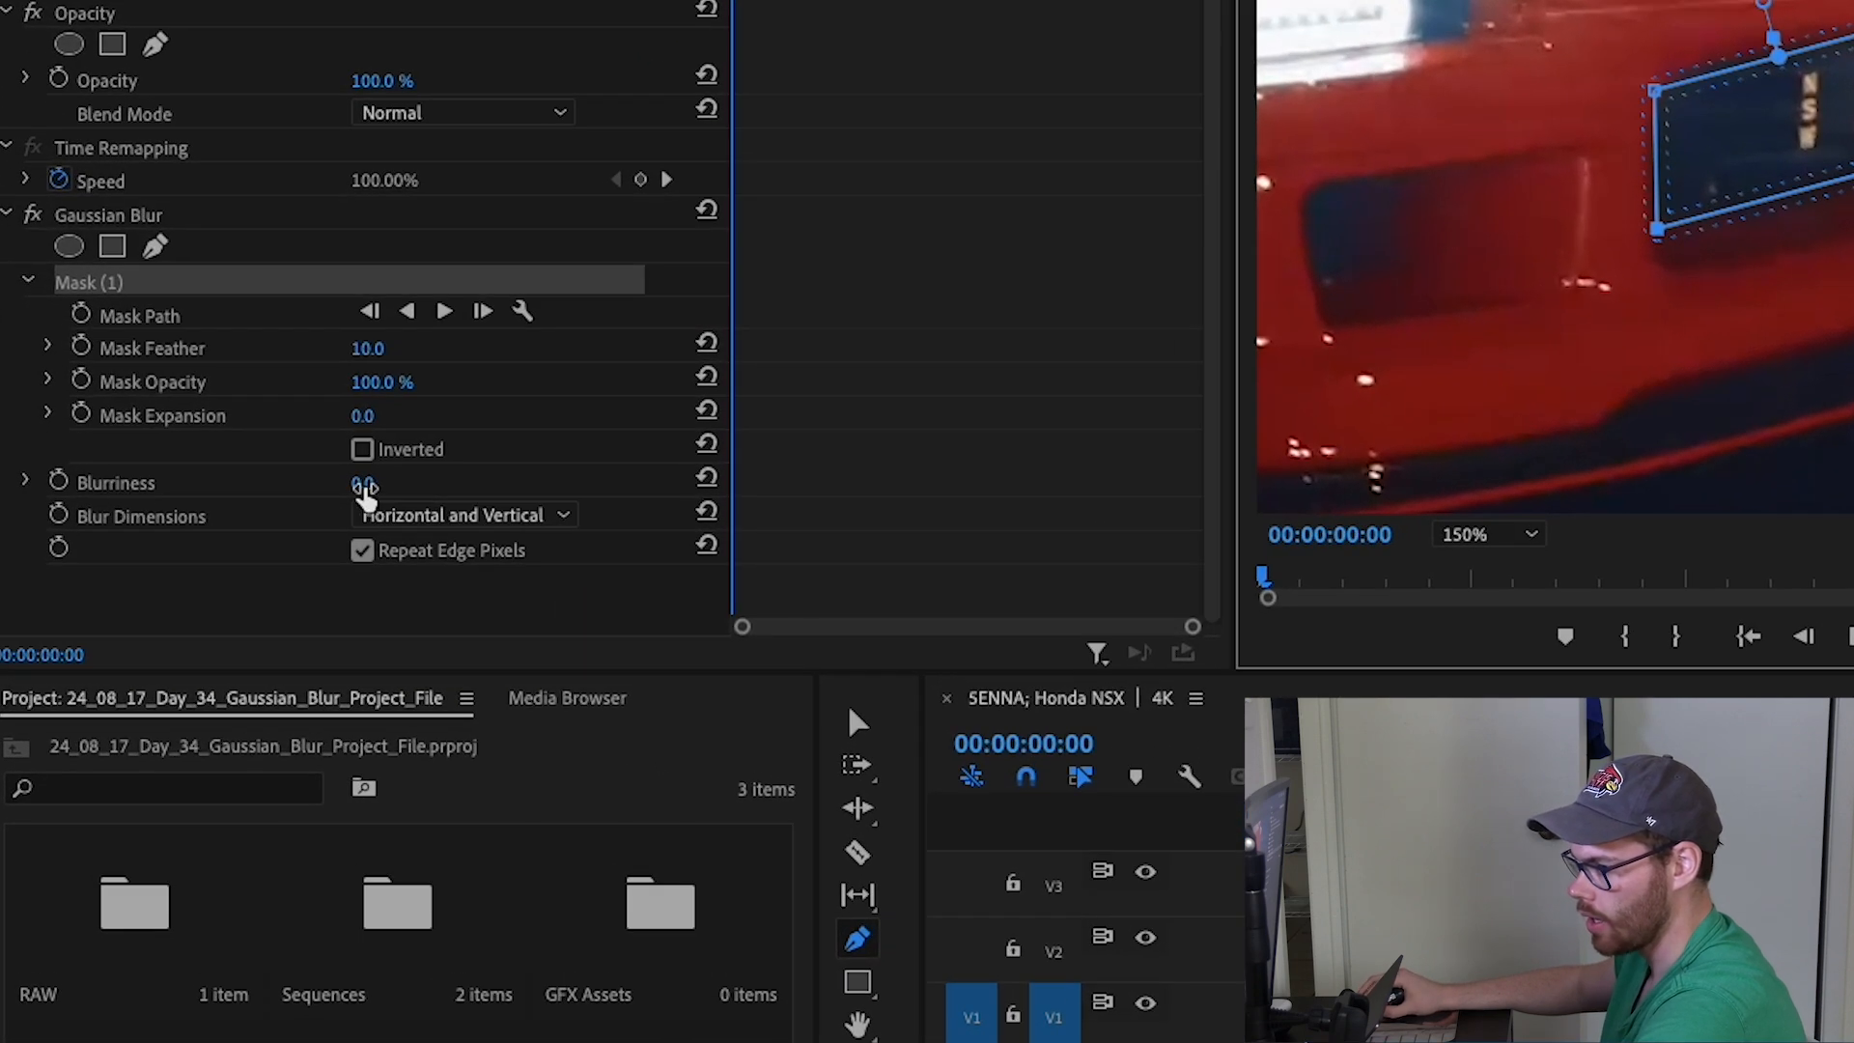
pyautogui.click(363, 485)
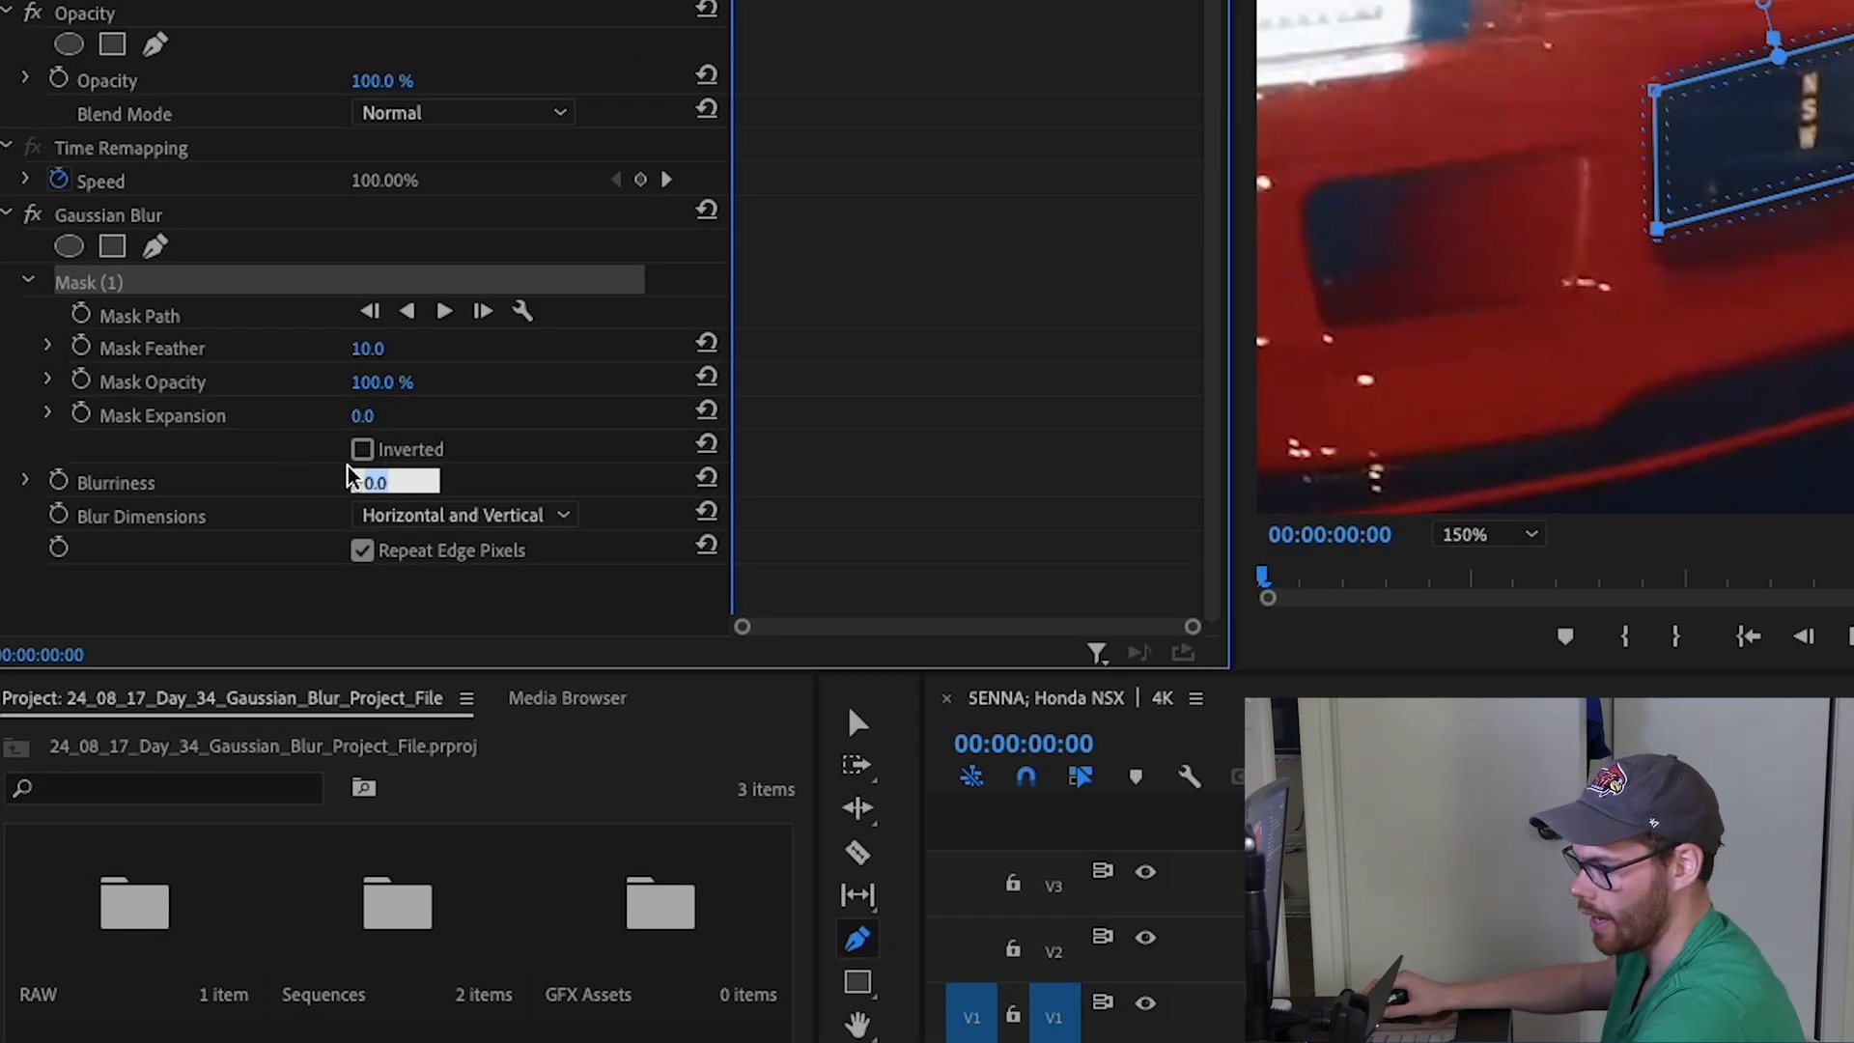
pyautogui.write('24')
pyautogui.press('Return')
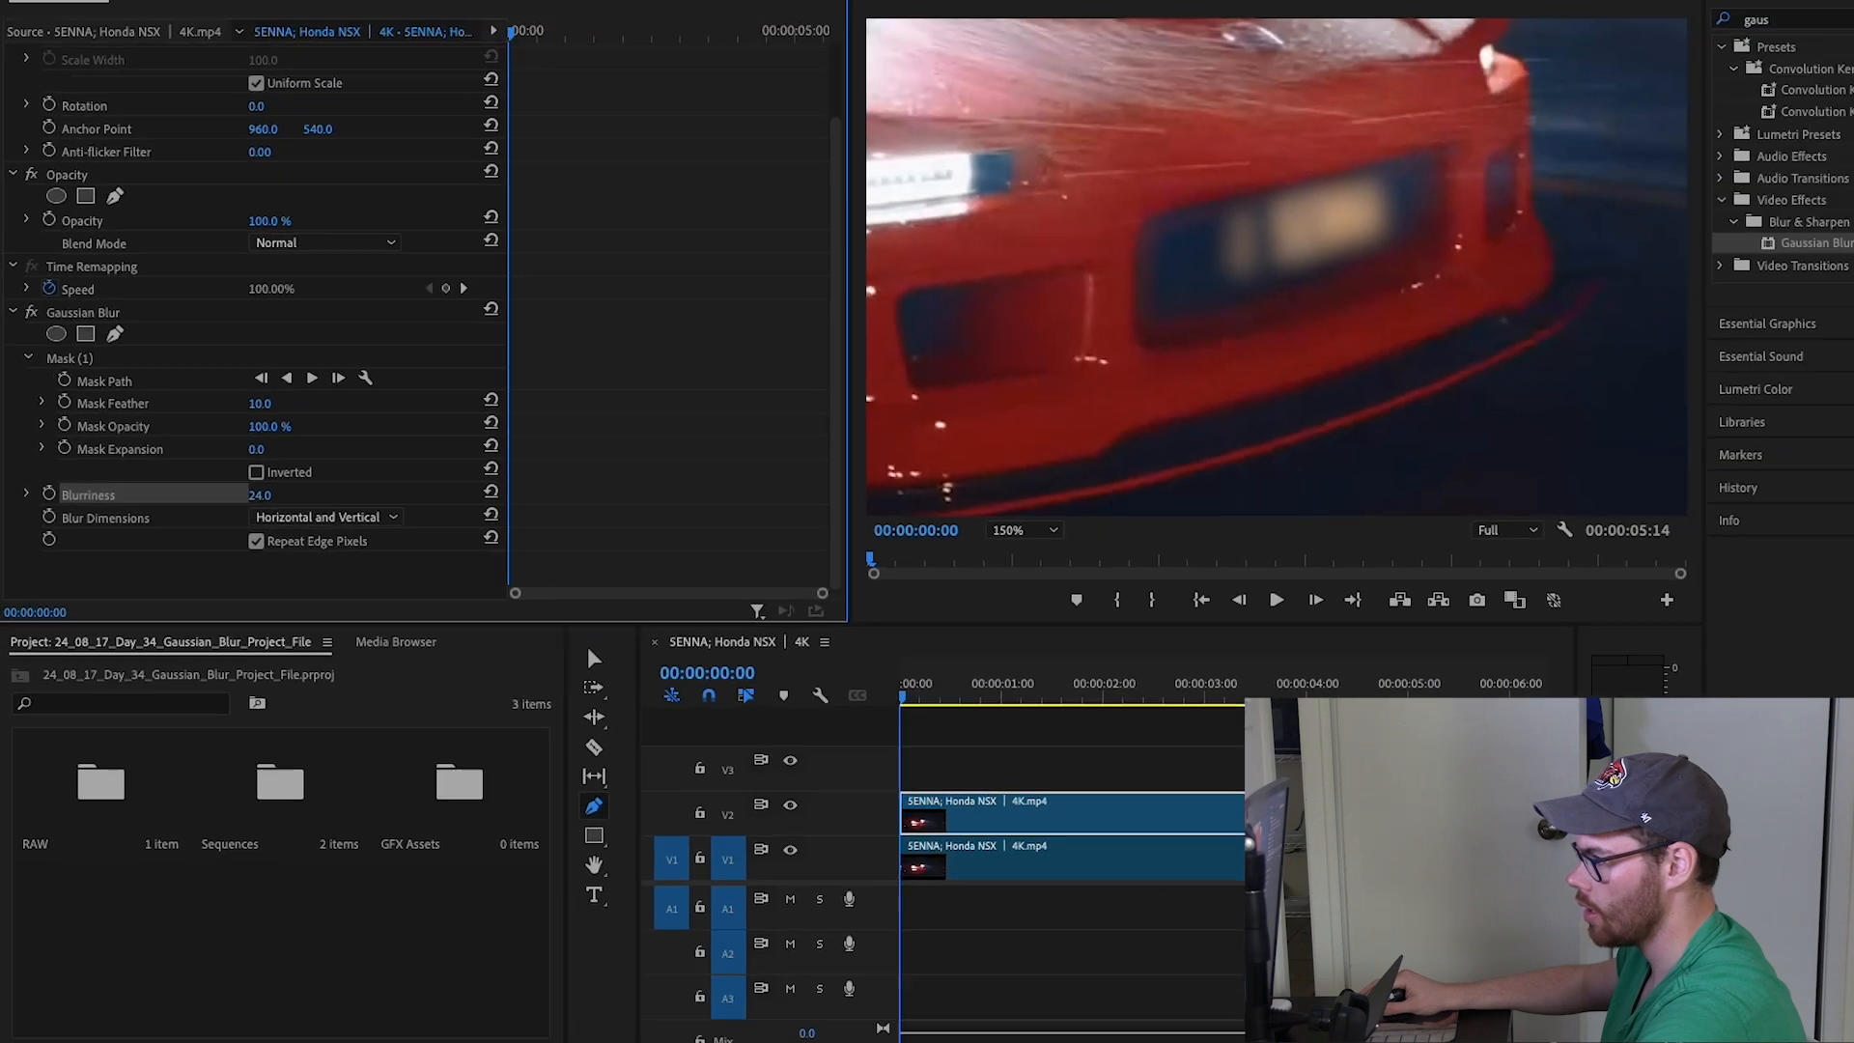
pyautogui.moveTo(260, 495); pyautogui.dragTo(235, 498)
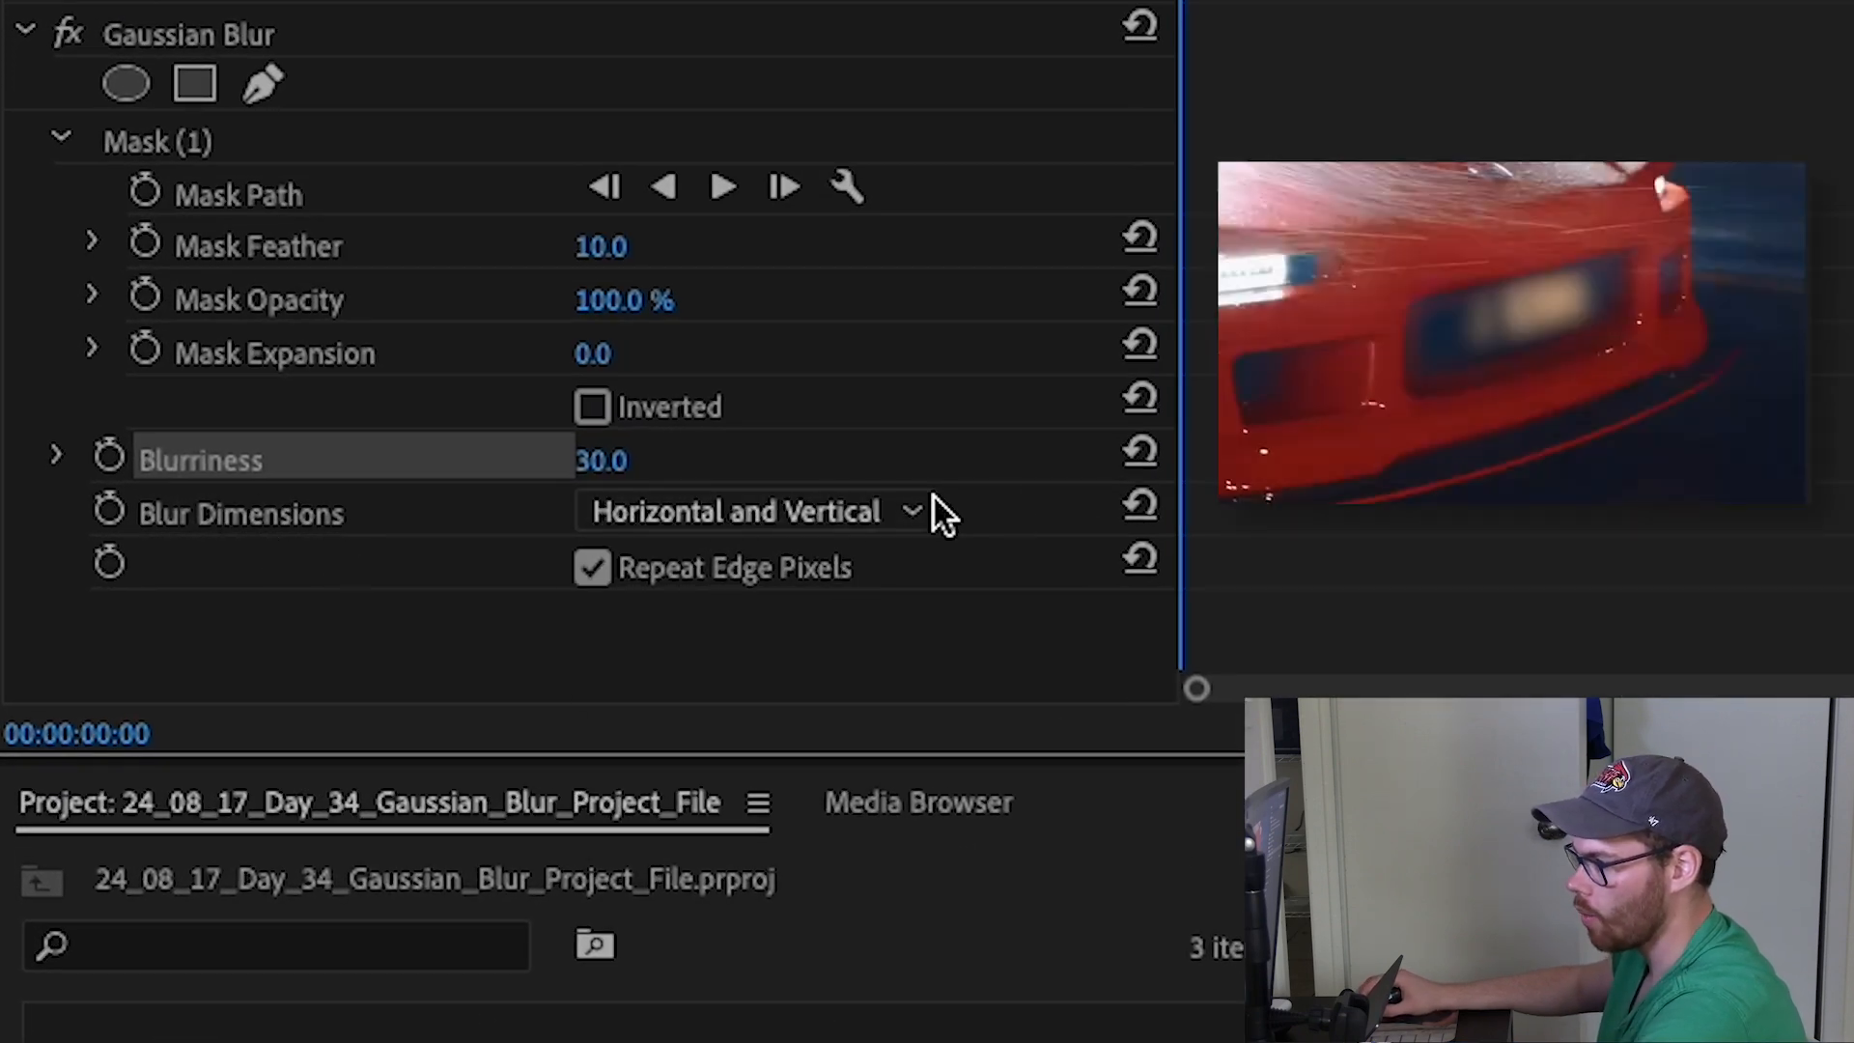
# Step: Try the blur dimensions as Horizontal only and Vertical only, then restore Horizontal and Vertical
pyautogui.click(894, 509)
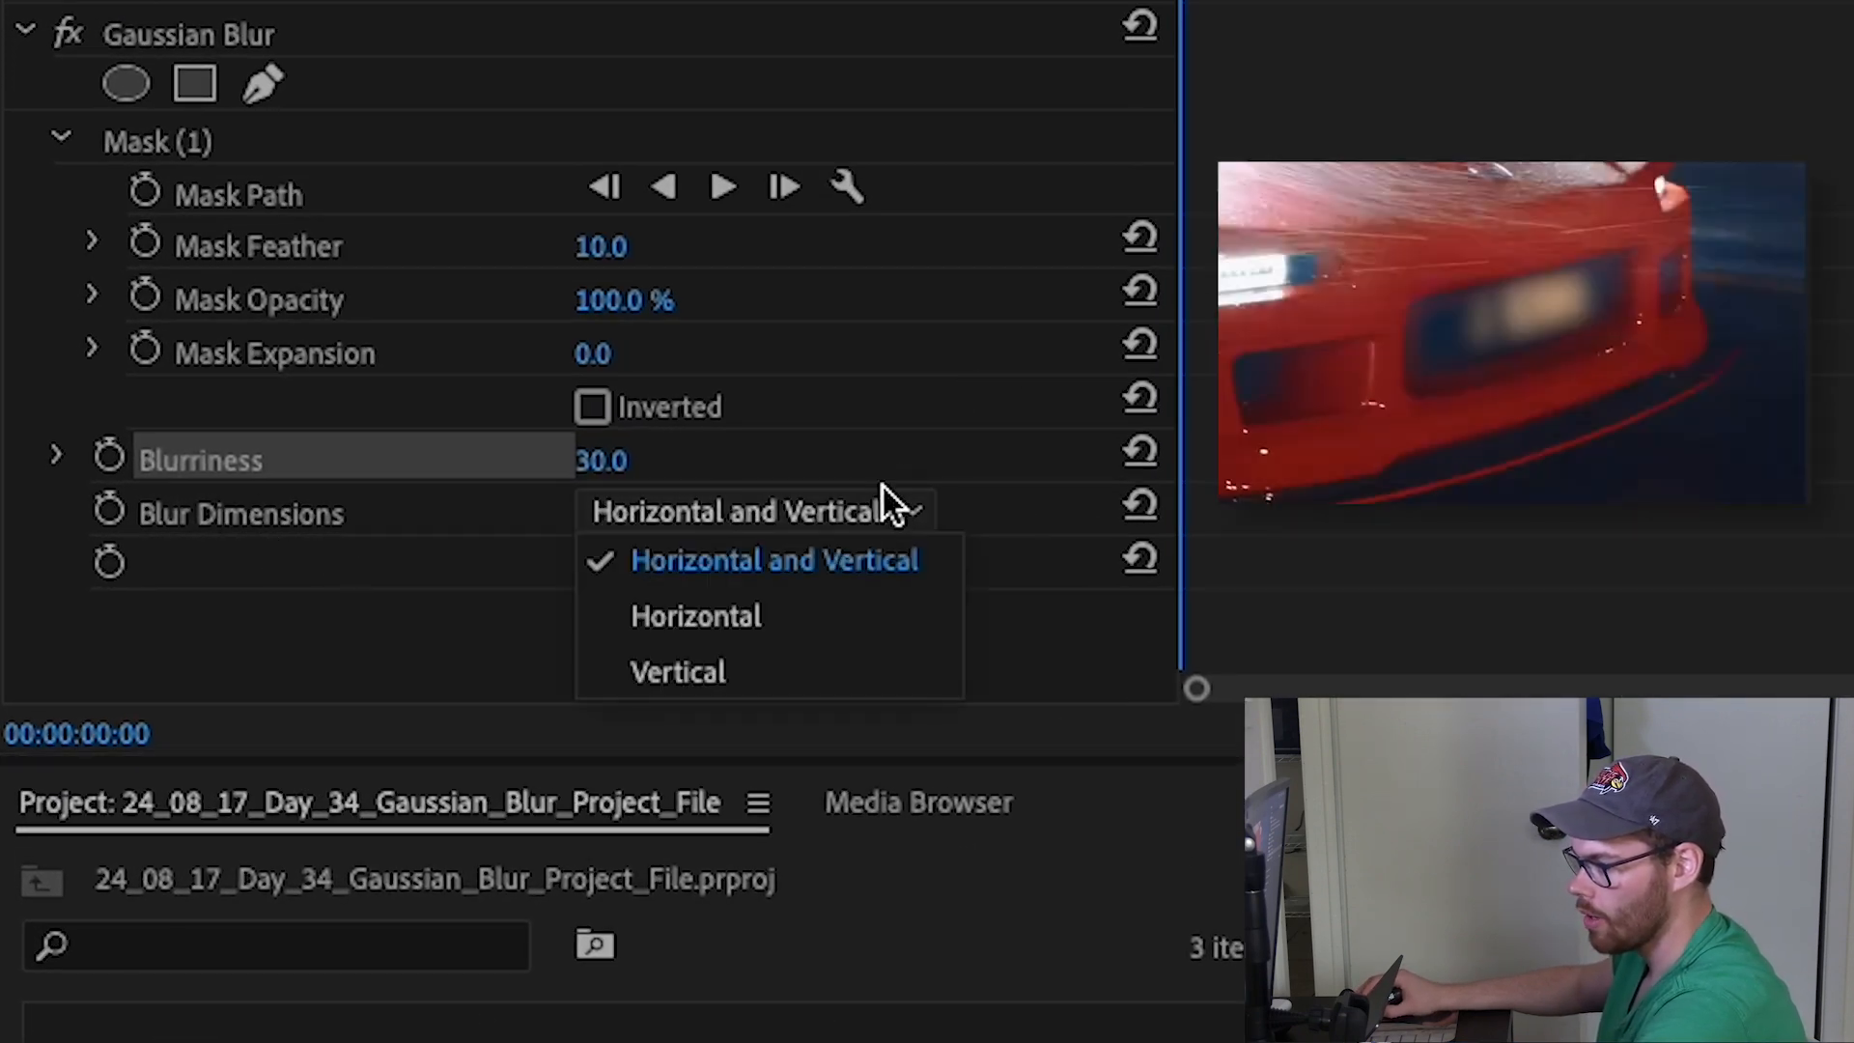
pyautogui.click(761, 606)
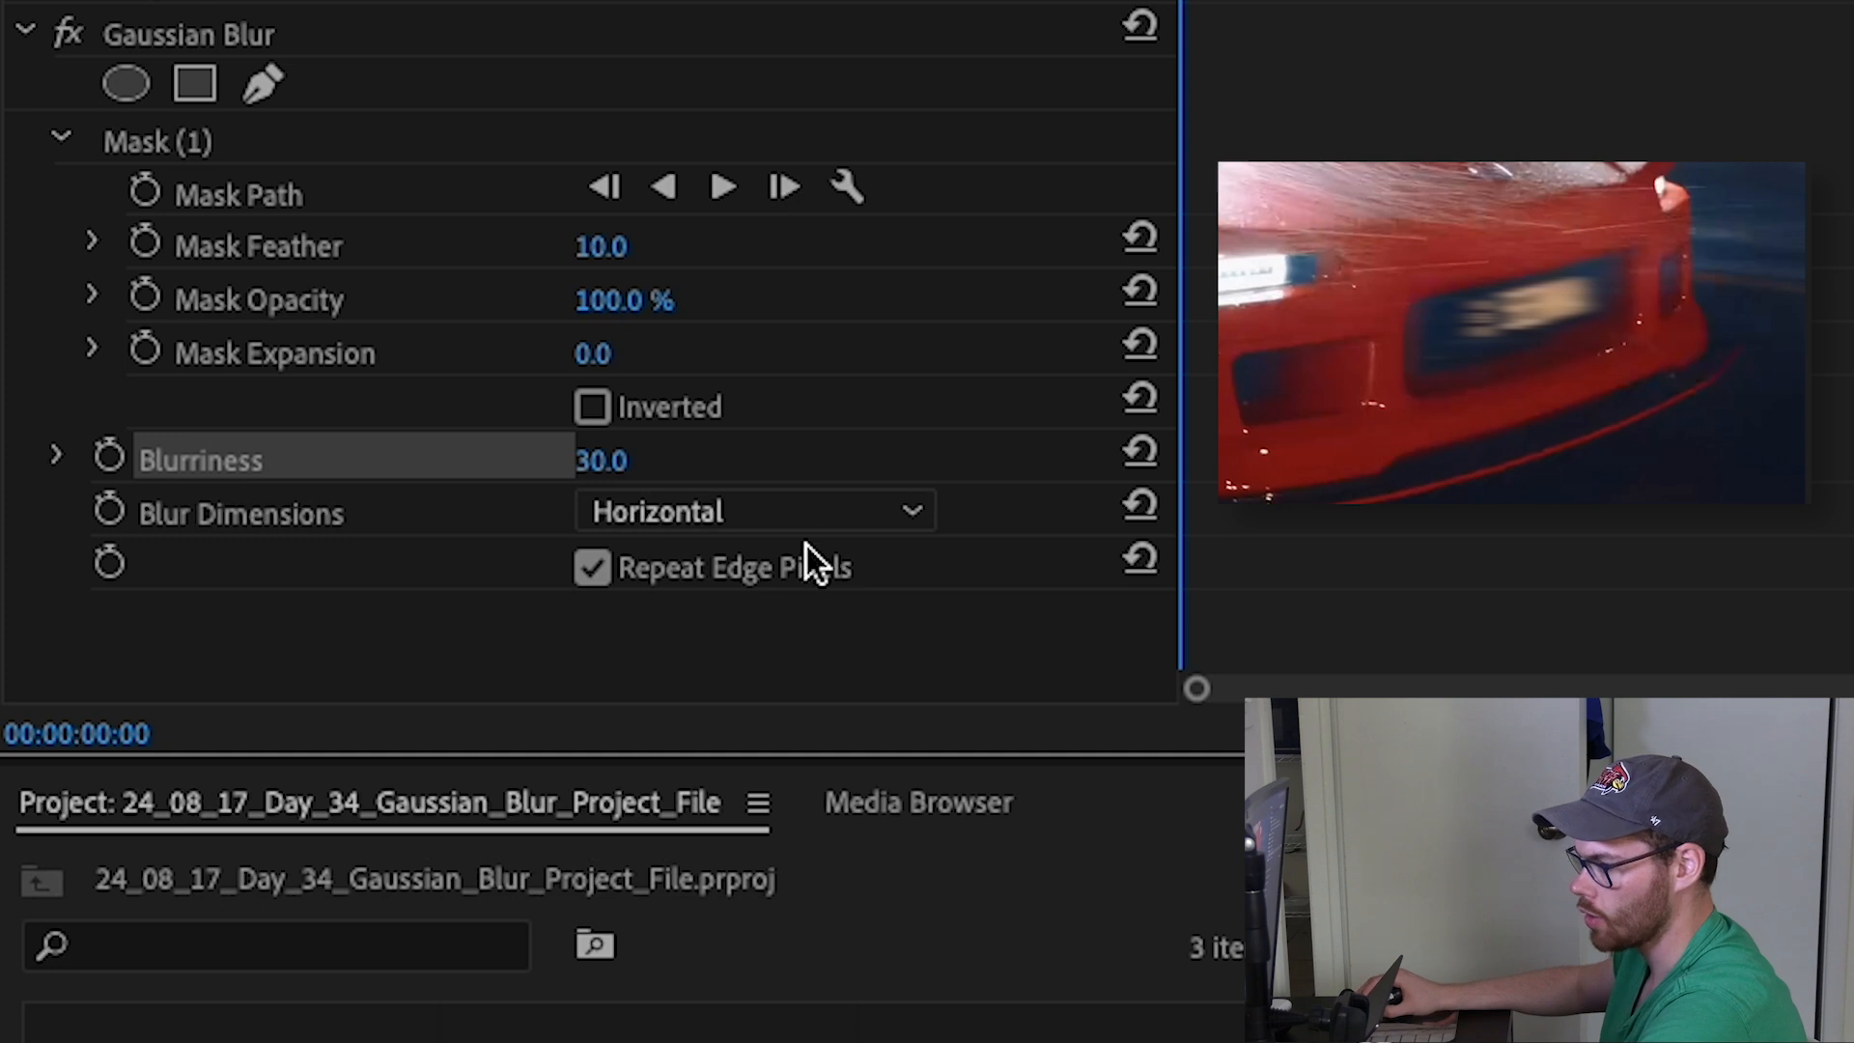
pyautogui.click(825, 522)
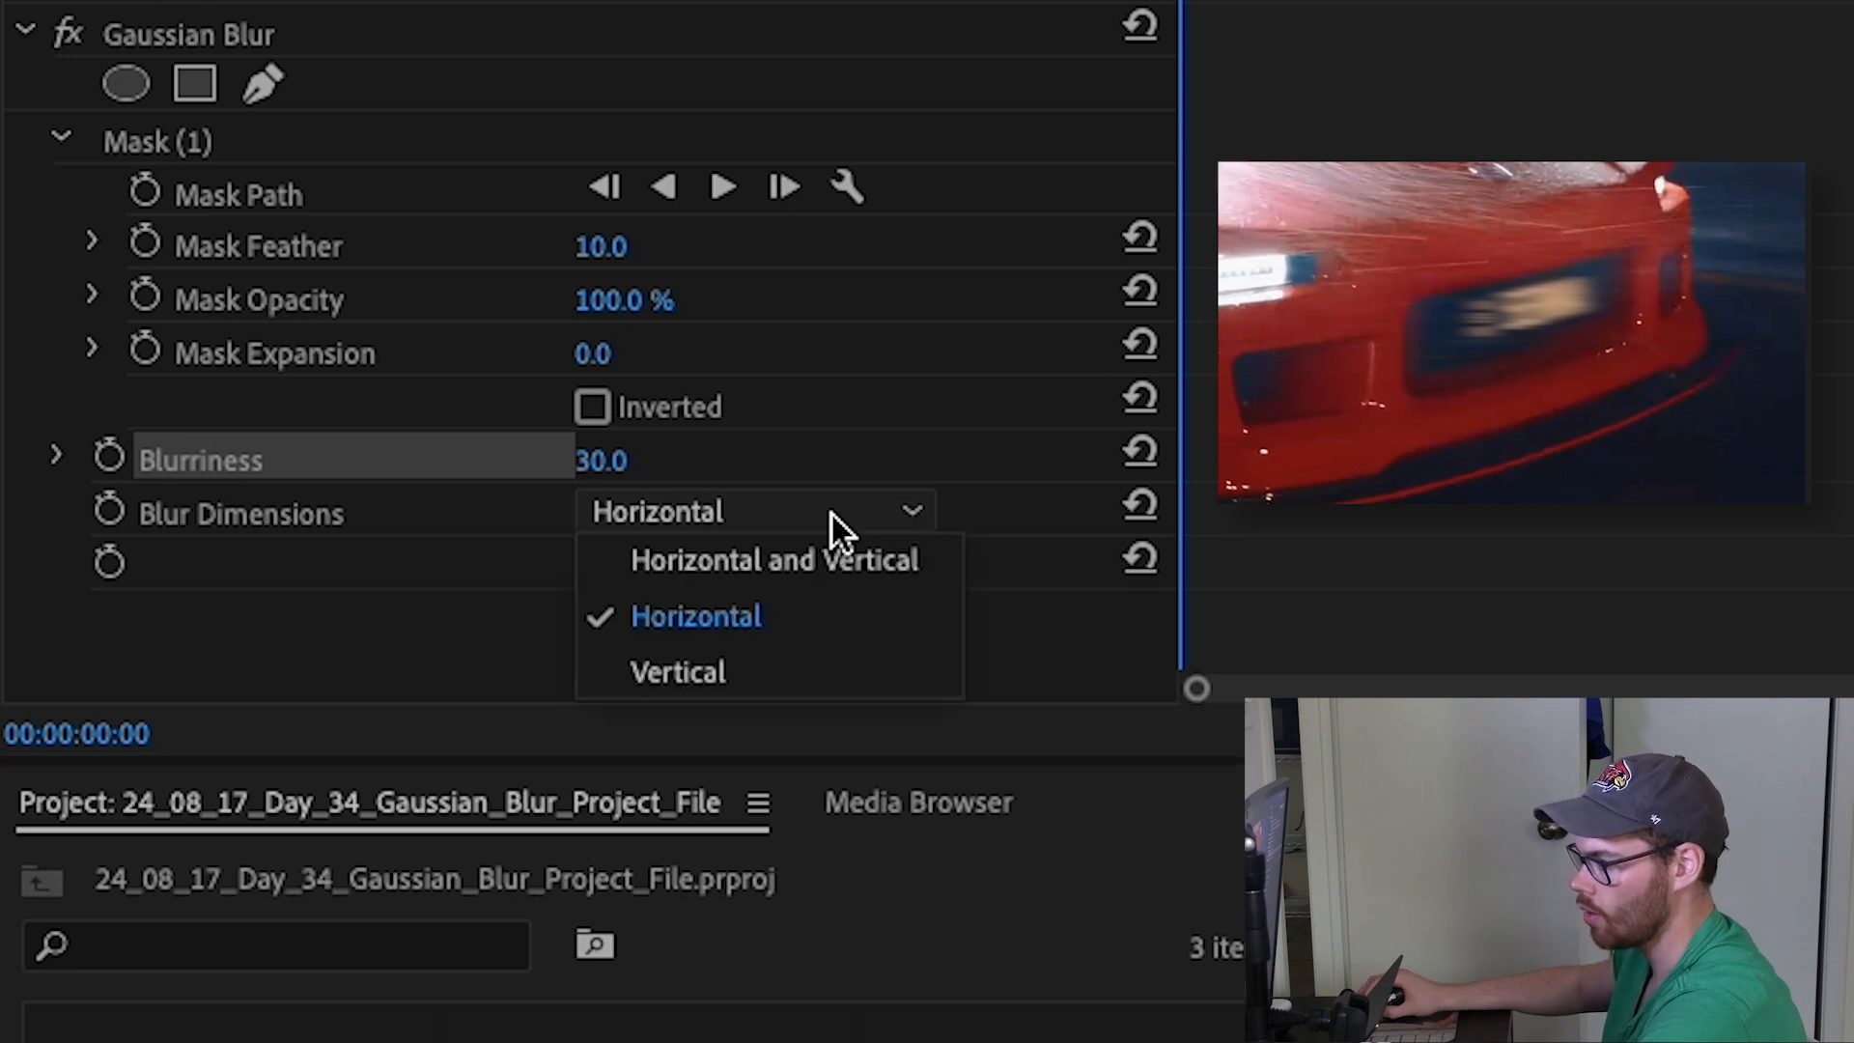
pyautogui.click(734, 655)
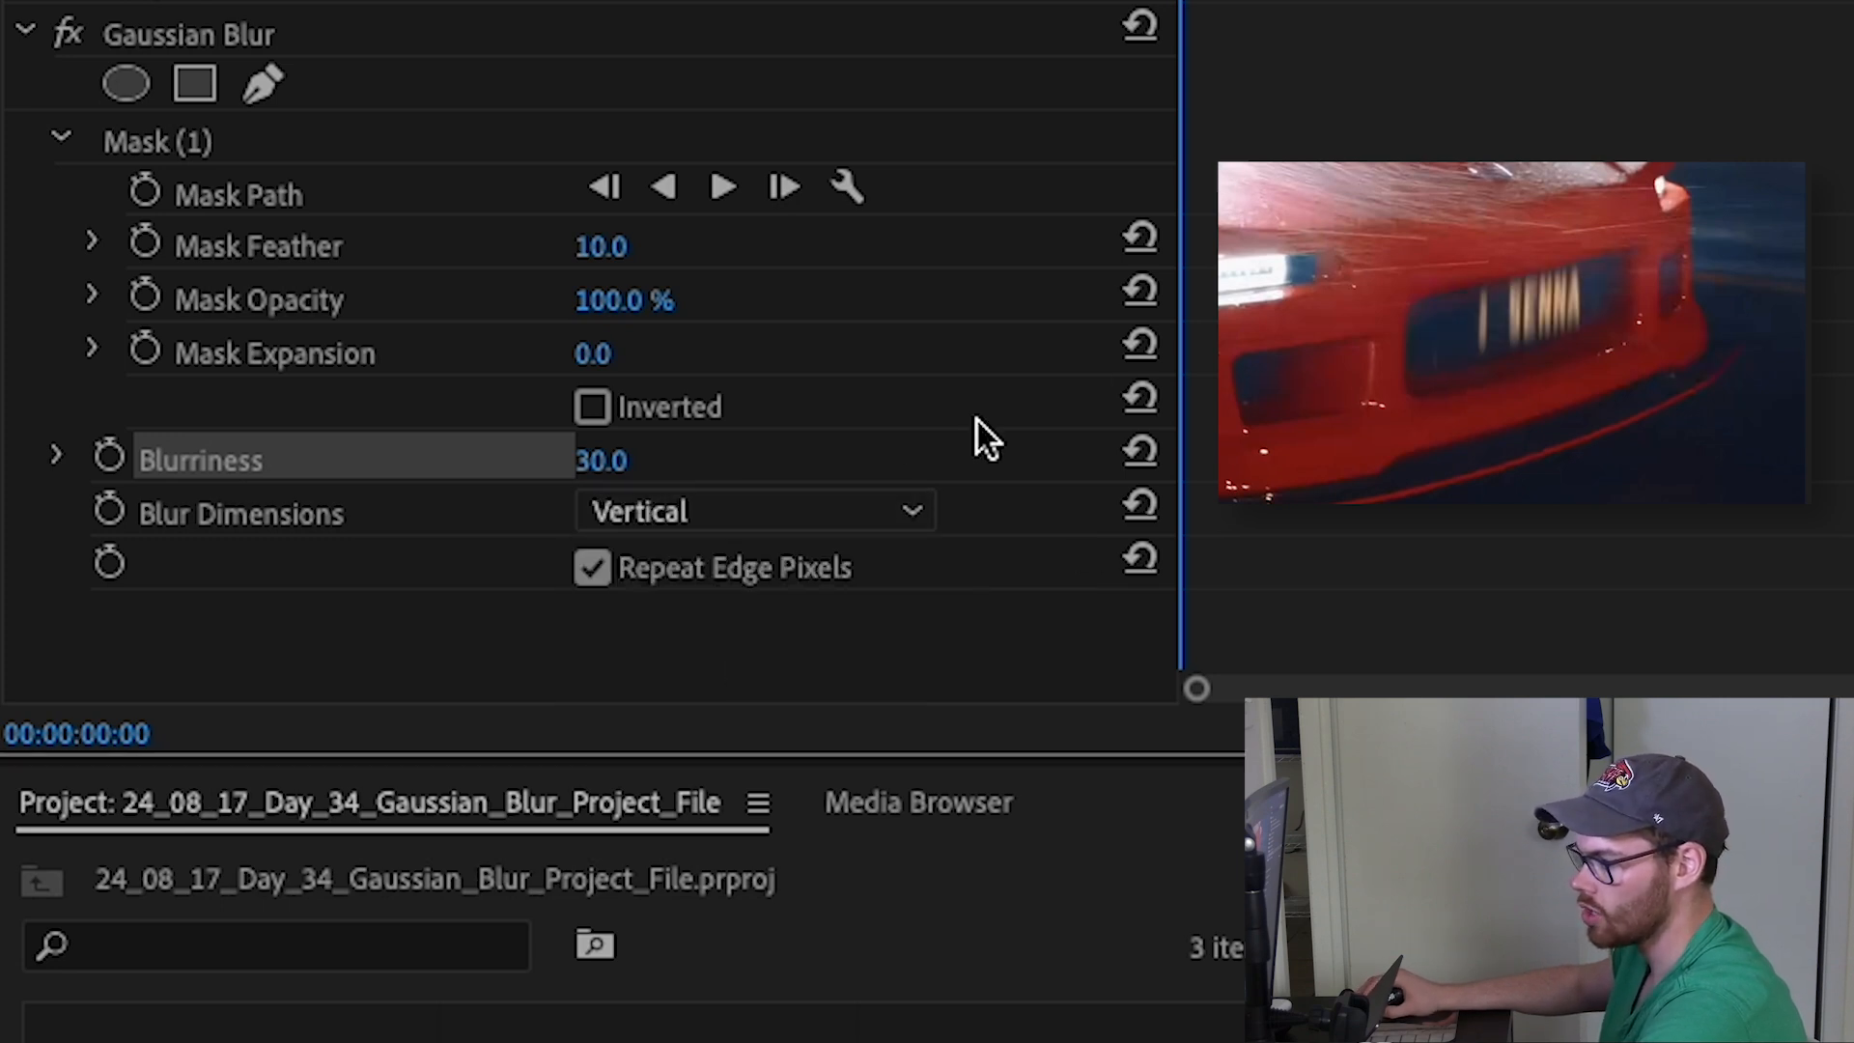
pyautogui.click(831, 507)
pyautogui.click(811, 568)
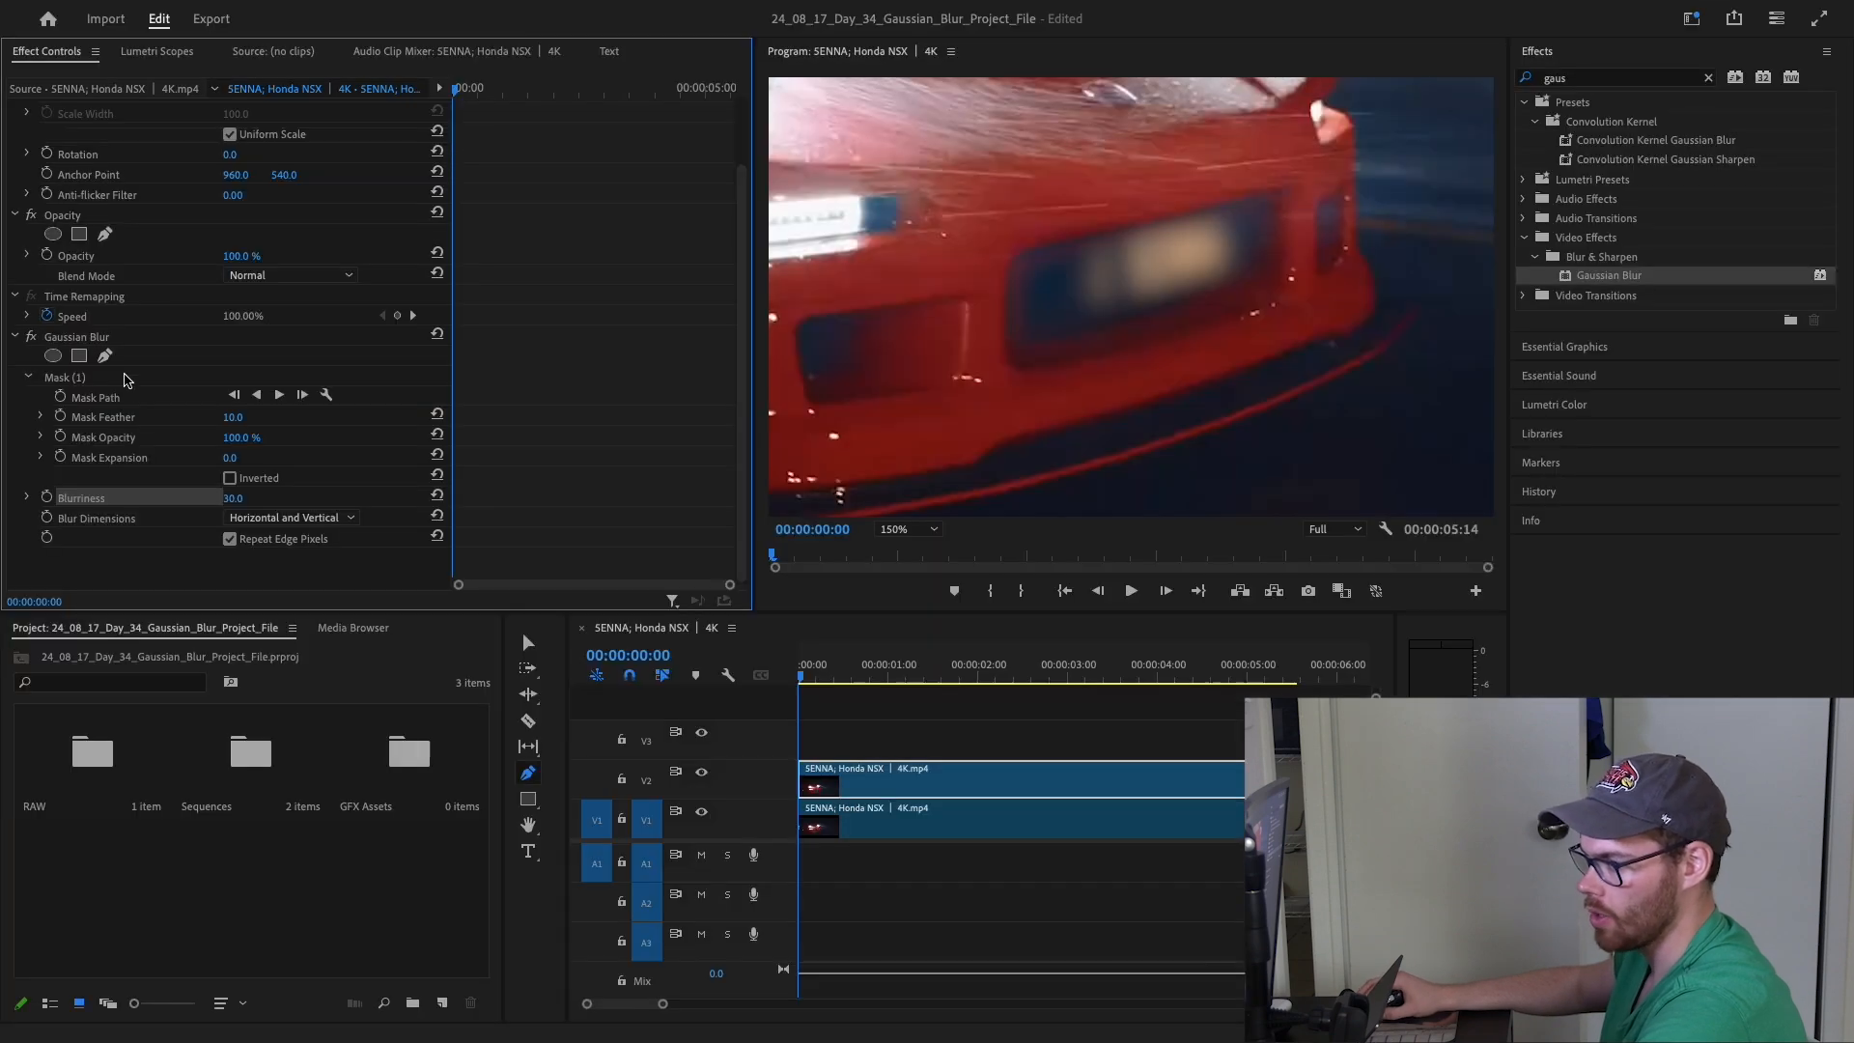
# Step: Enable Mask Path keyframing at the first frame, then at 00:00:00:11 reposition the mask over the number plate
pyautogui.click(123, 379)
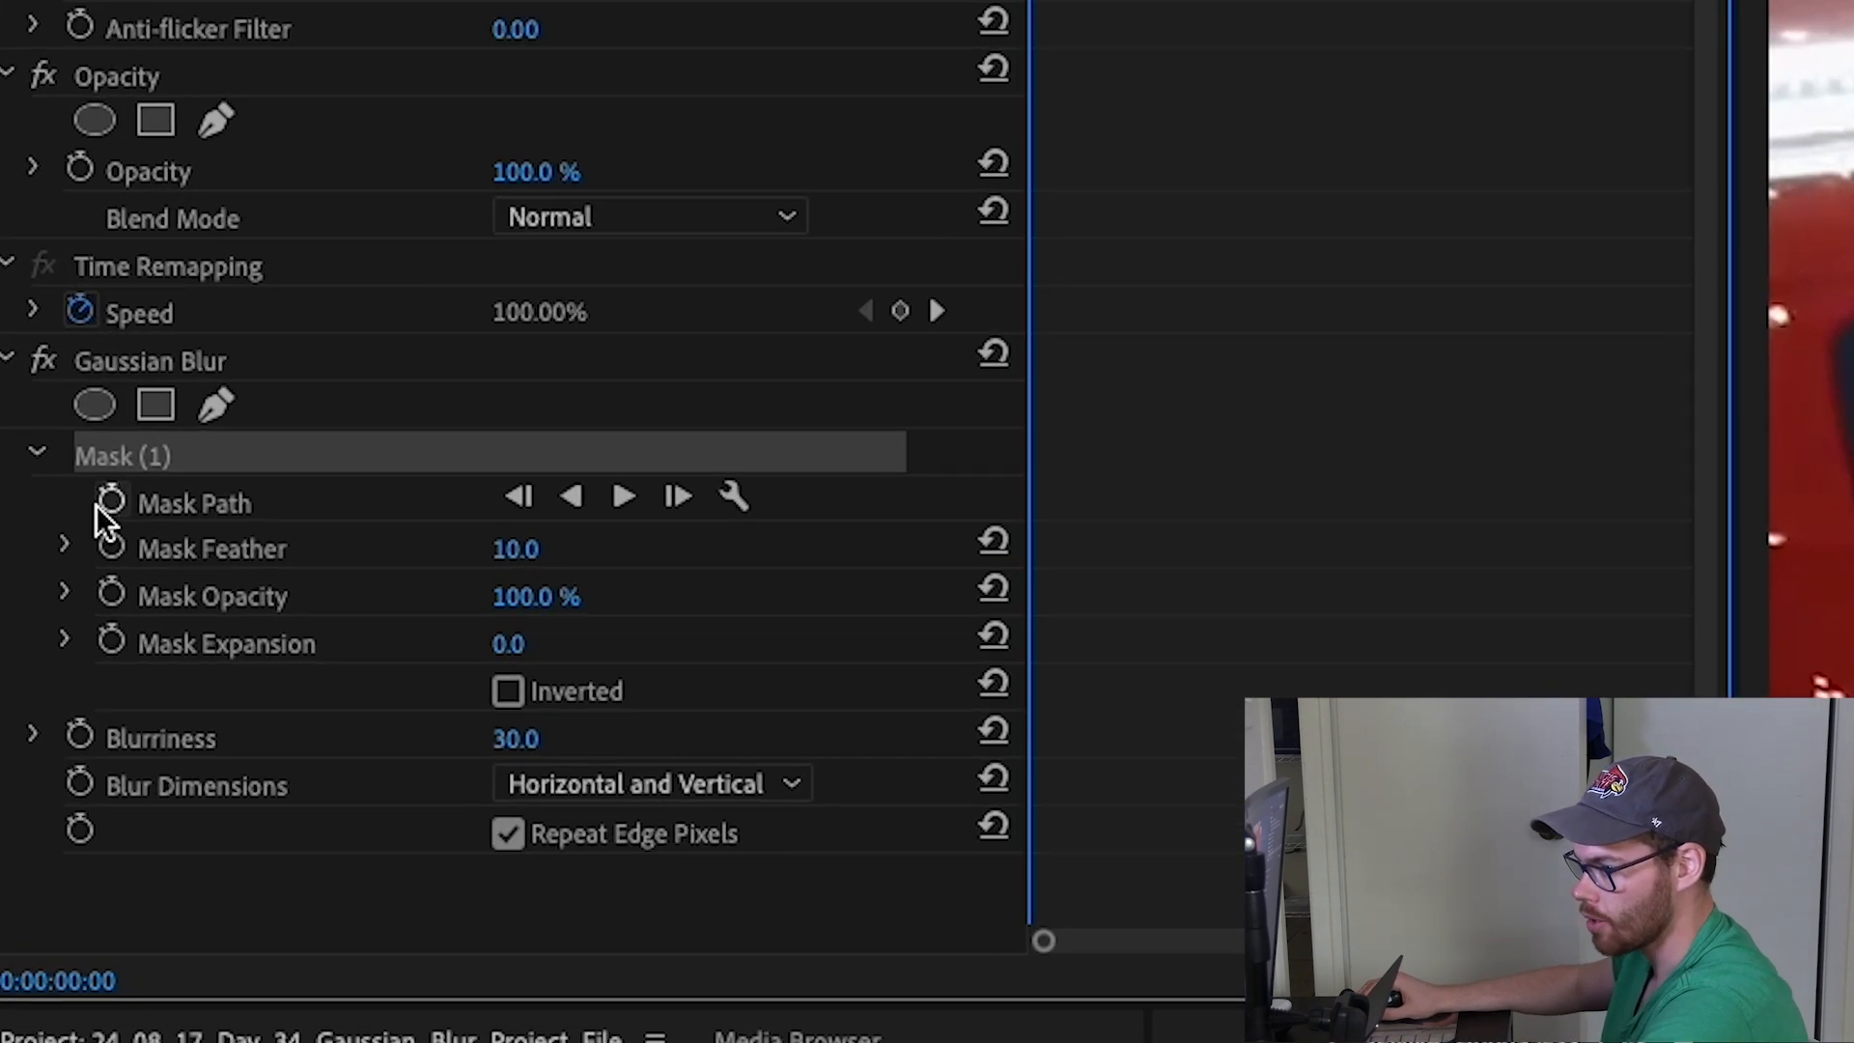
pyautogui.click(97, 503)
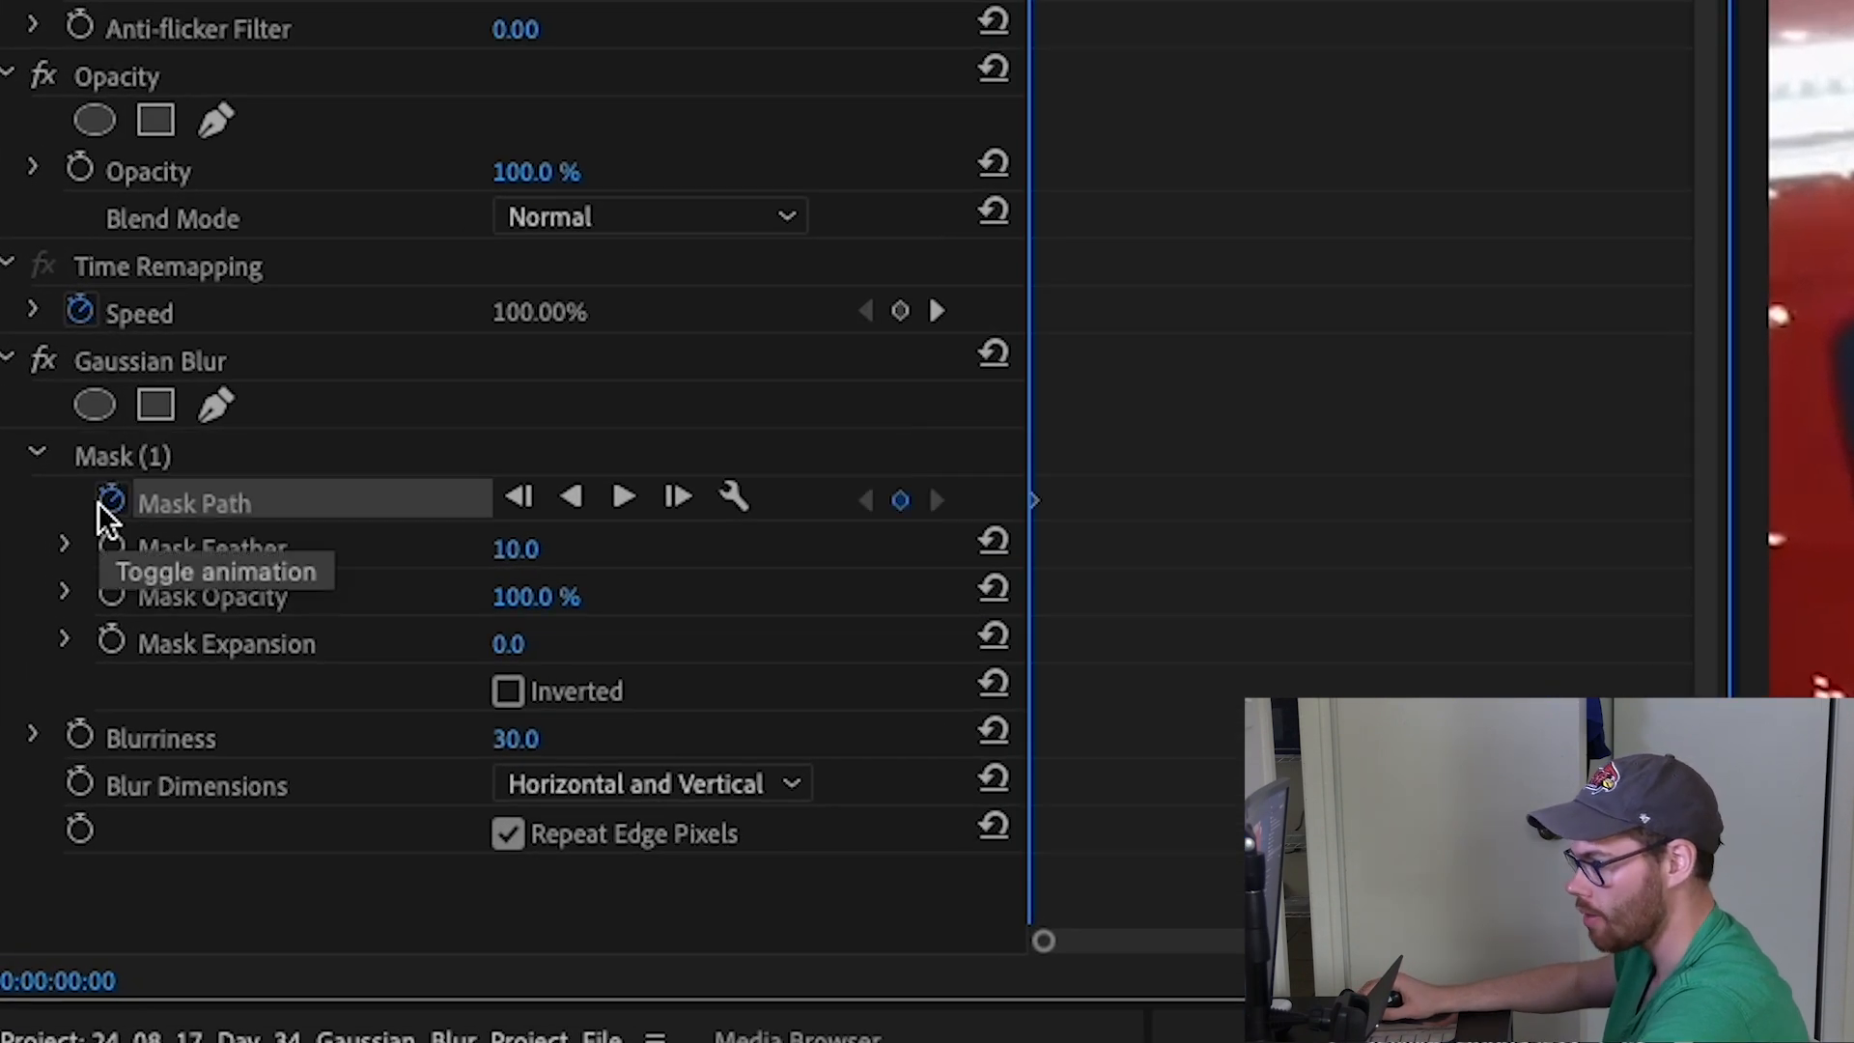
pyautogui.press('Right')
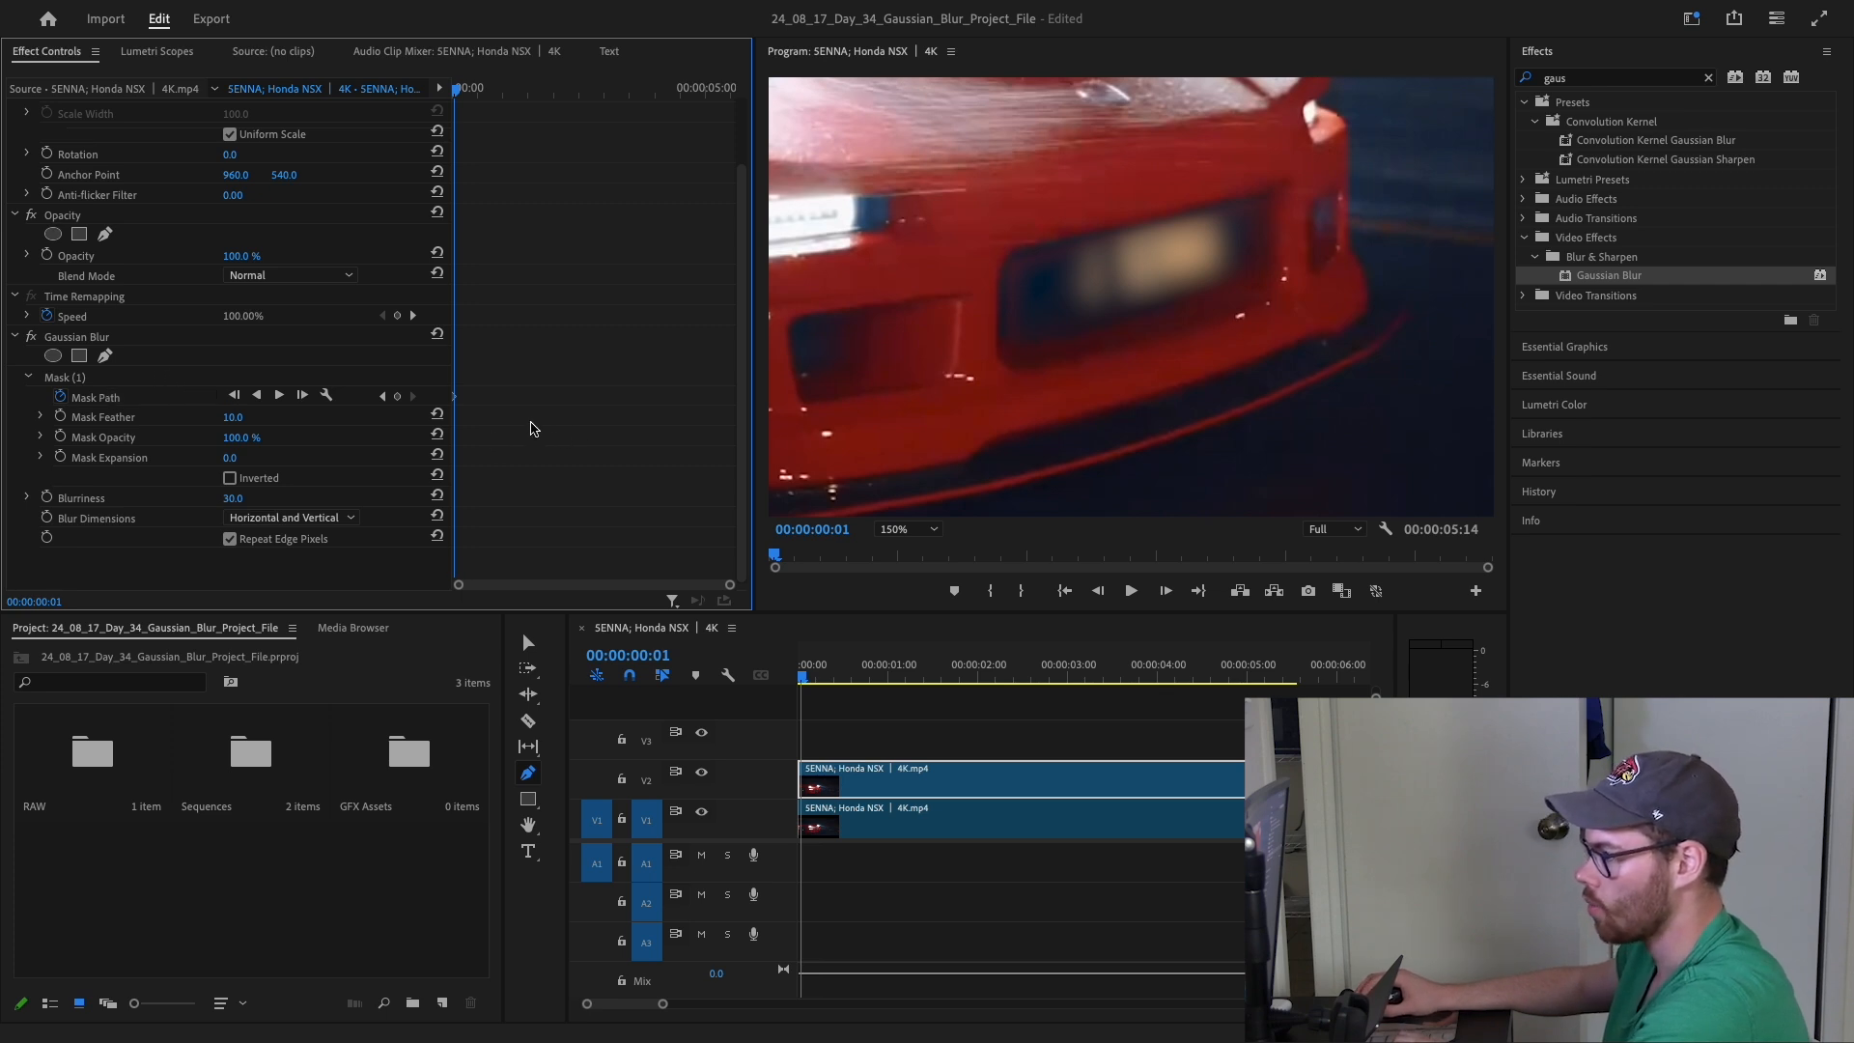
pyautogui.press('Right')
pyautogui.press('Right')
pyautogui.press('Right')
pyautogui.press('Right')
pyautogui.press('Right')
pyautogui.press('Right')
pyautogui.press('Right')
pyautogui.press('Right')
pyautogui.press('Right')
pyautogui.press('Right')
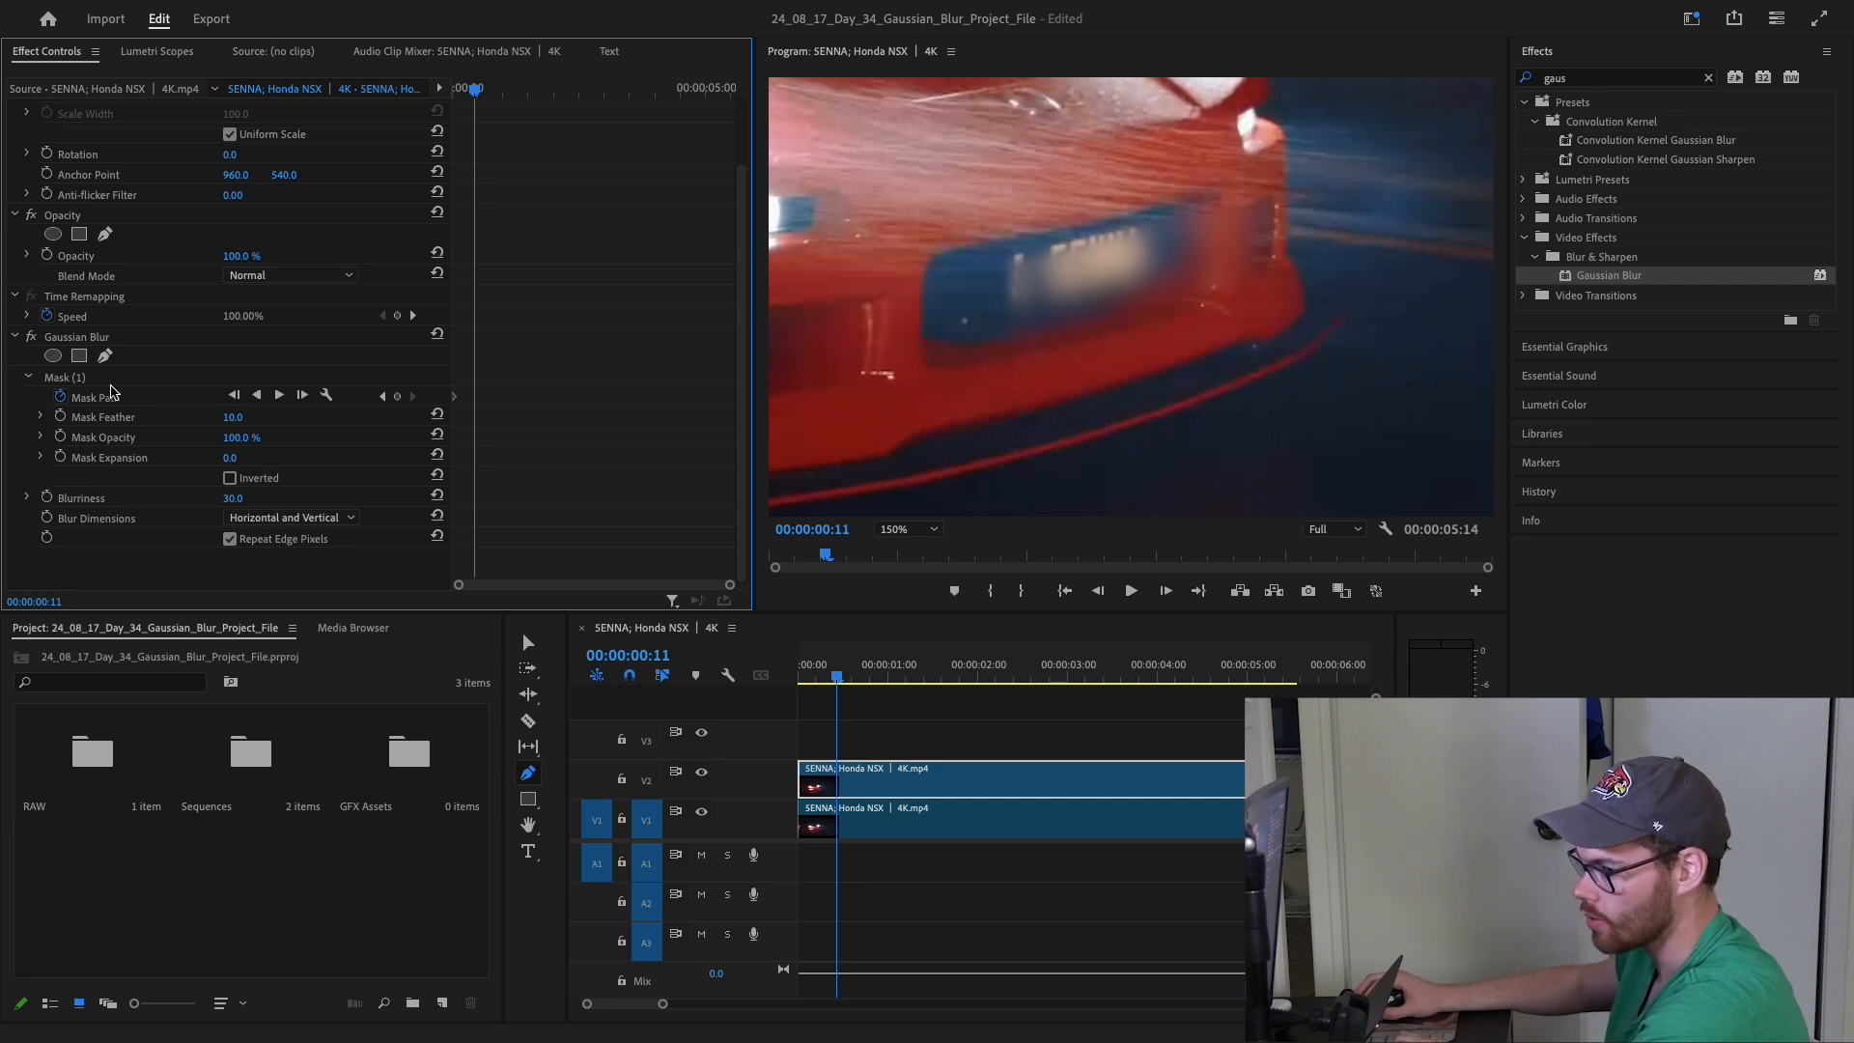
pyautogui.click(110, 382)
pyautogui.moveTo(1105, 281); pyautogui.dragTo(1027, 289)
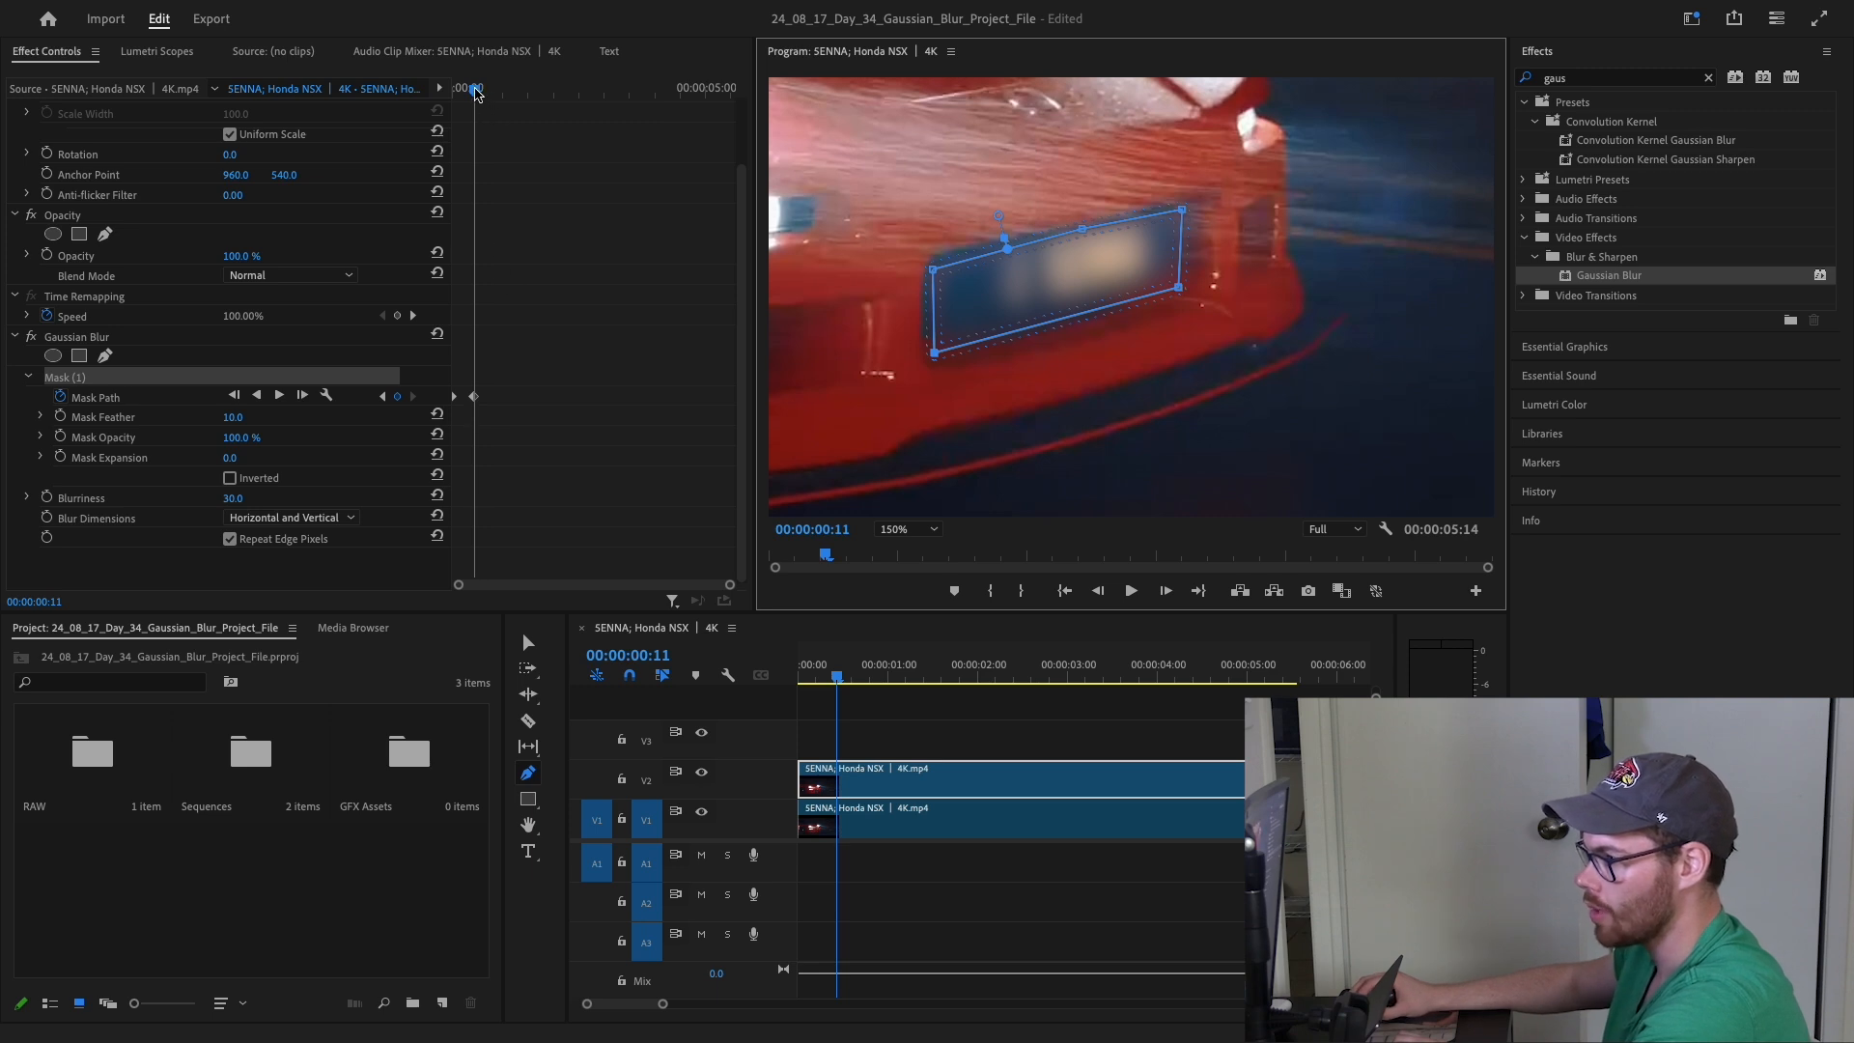
# Step: Play the clip from the first frame to check how the animated mask follows the number plate
pyautogui.moveTo(475, 89); pyautogui.dragTo(453, 93)
pyautogui.press('space')
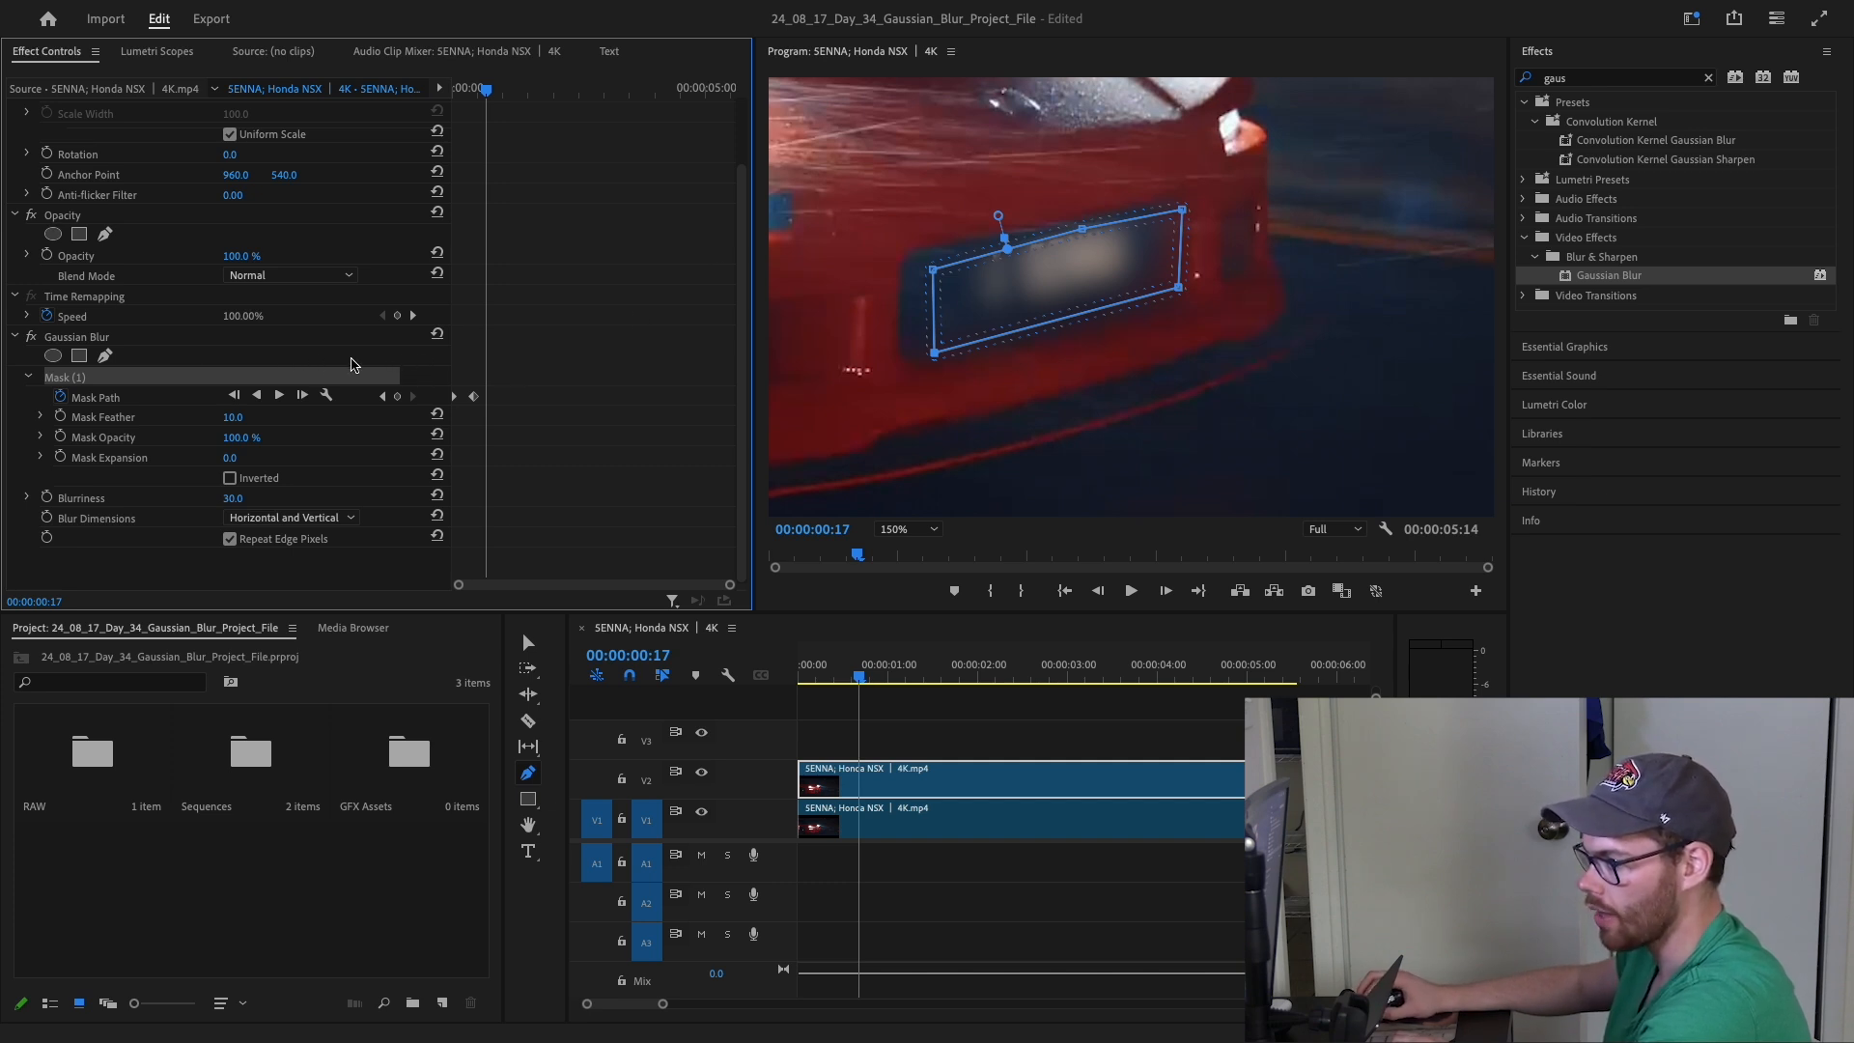
# Step: At 00:00:00:17, move the blur mask back over the car's number plate to add a Mask Path keyframe
pyautogui.click(434, 367)
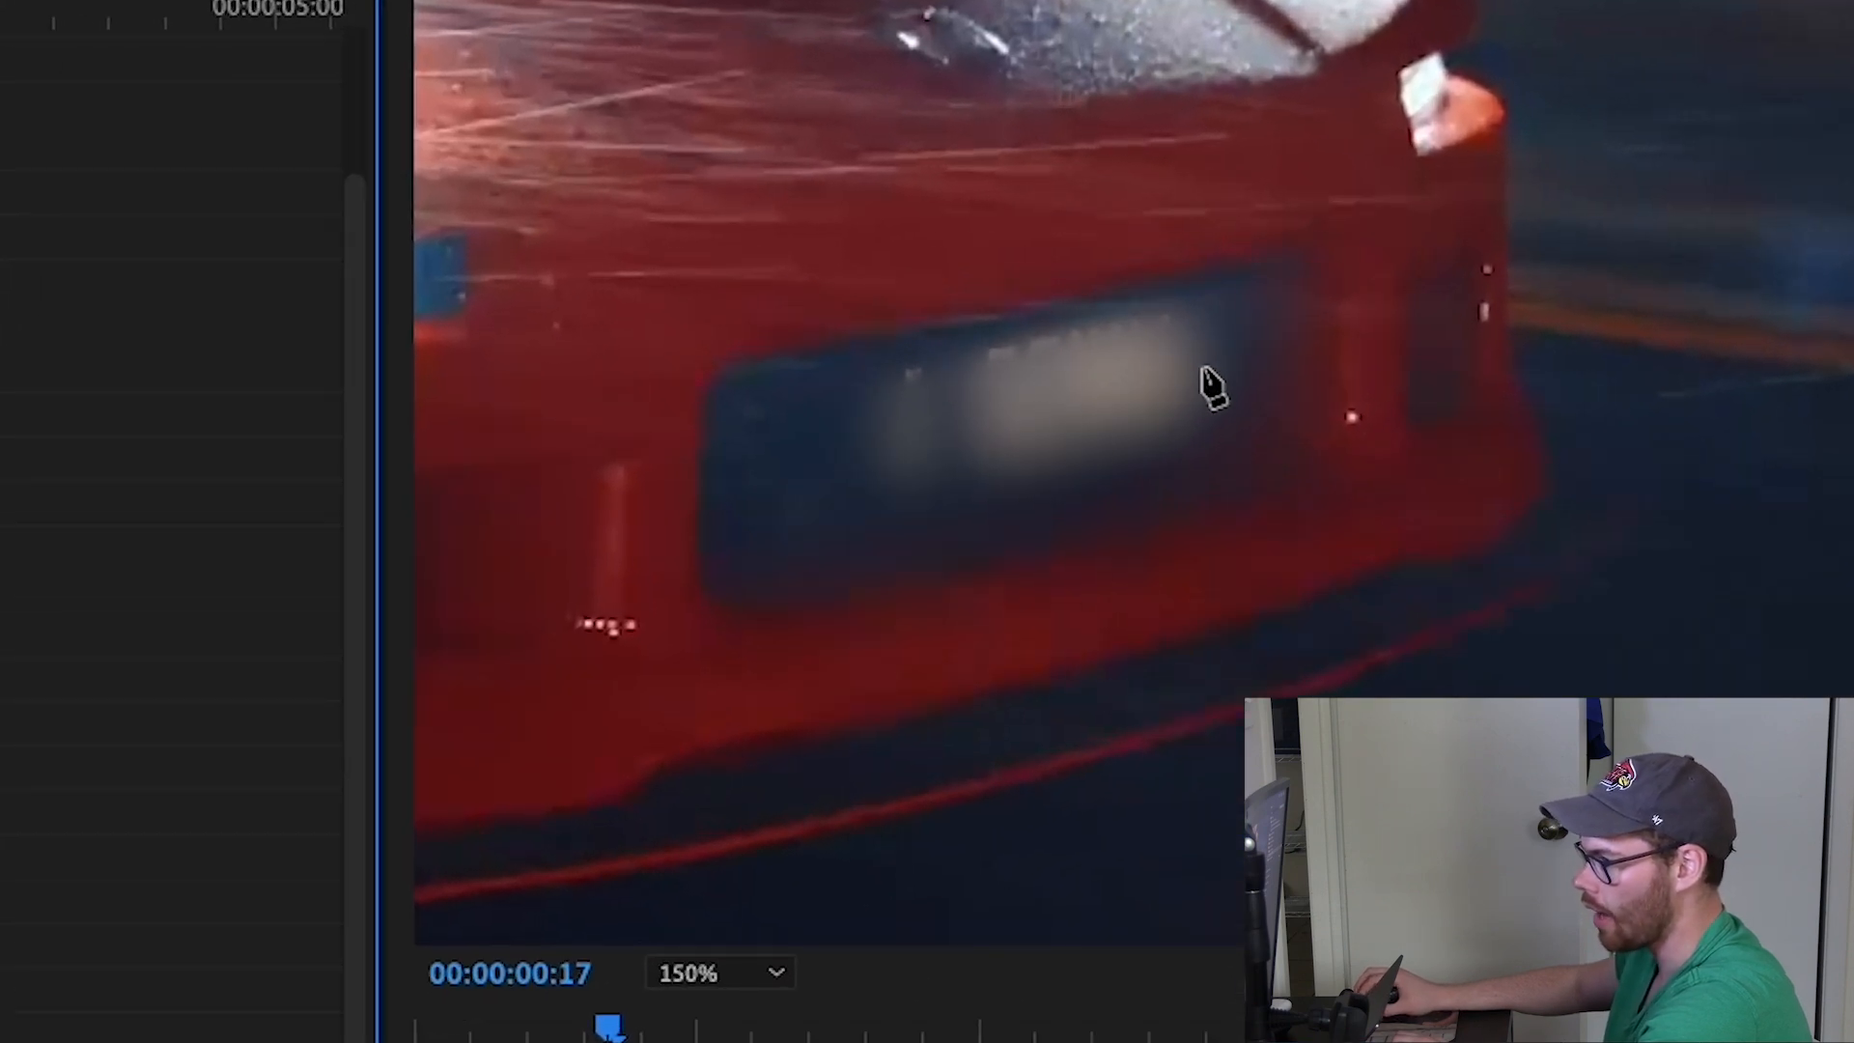
pyautogui.click(2, 483)
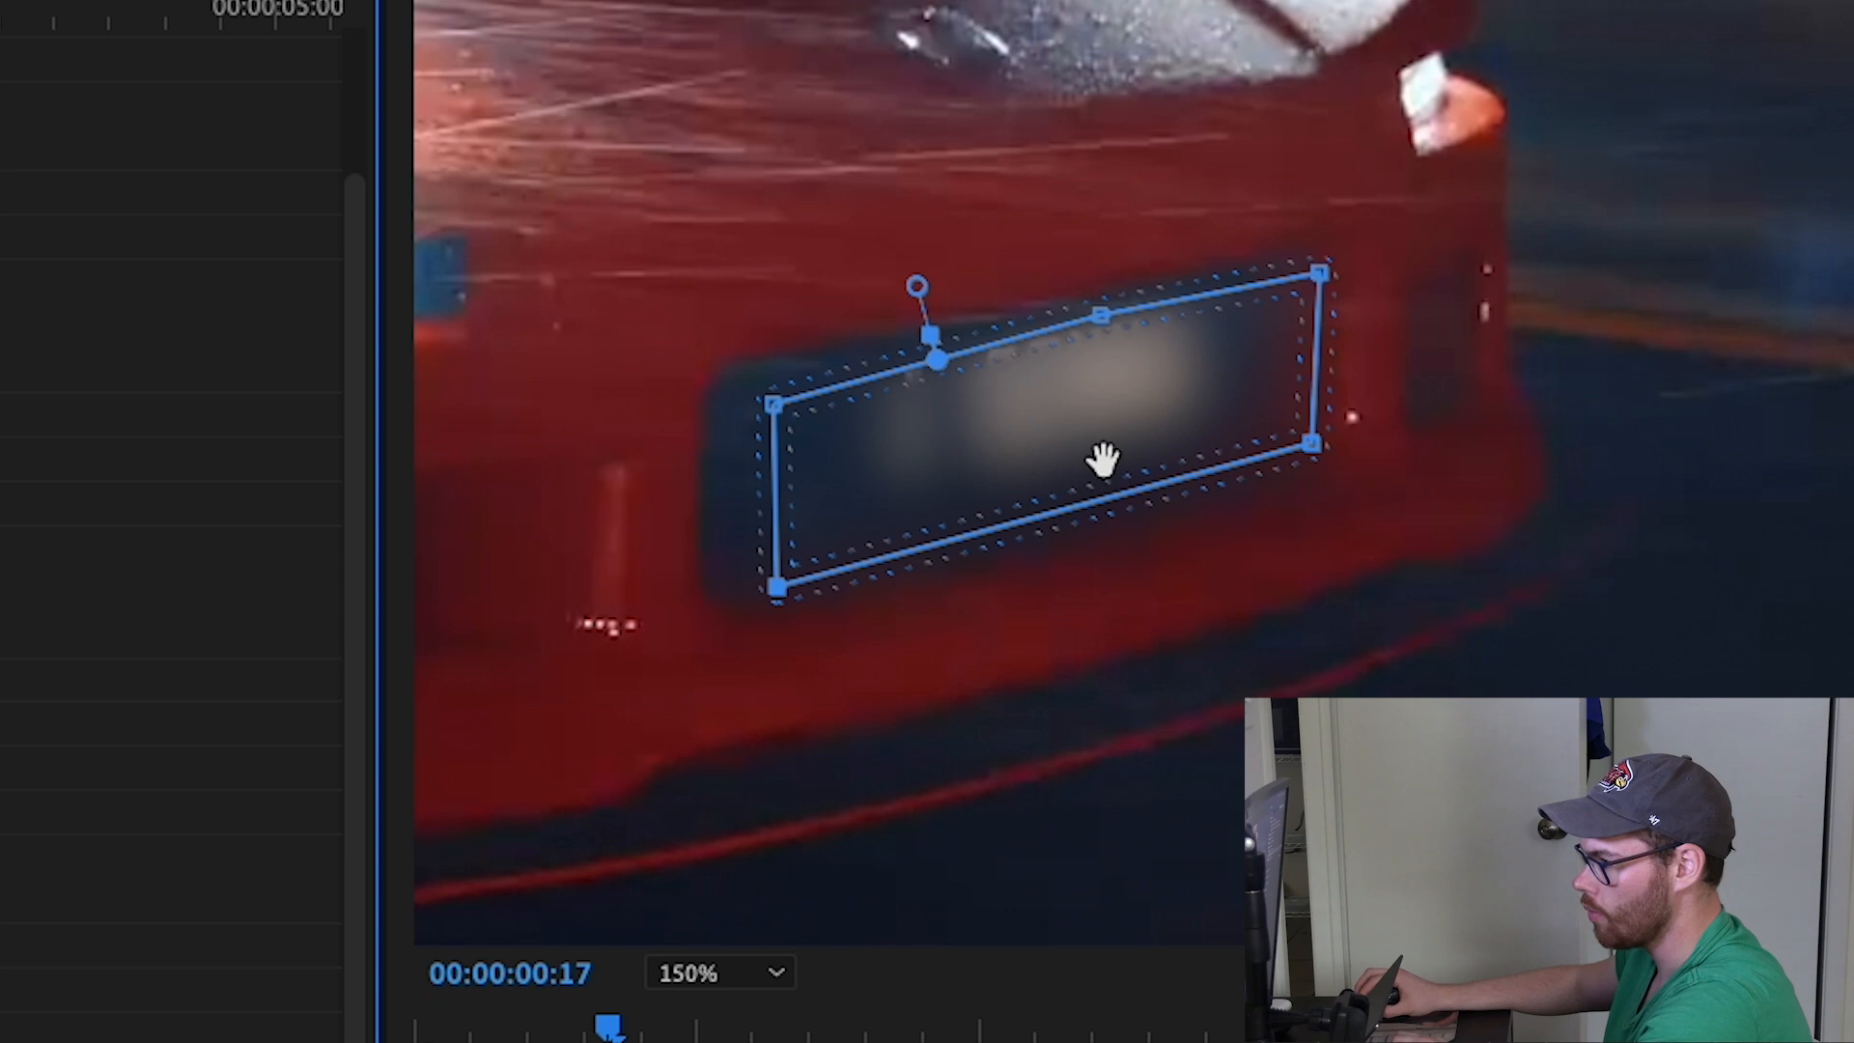
pyautogui.moveTo(1088, 438); pyautogui.dragTo(1045, 436)
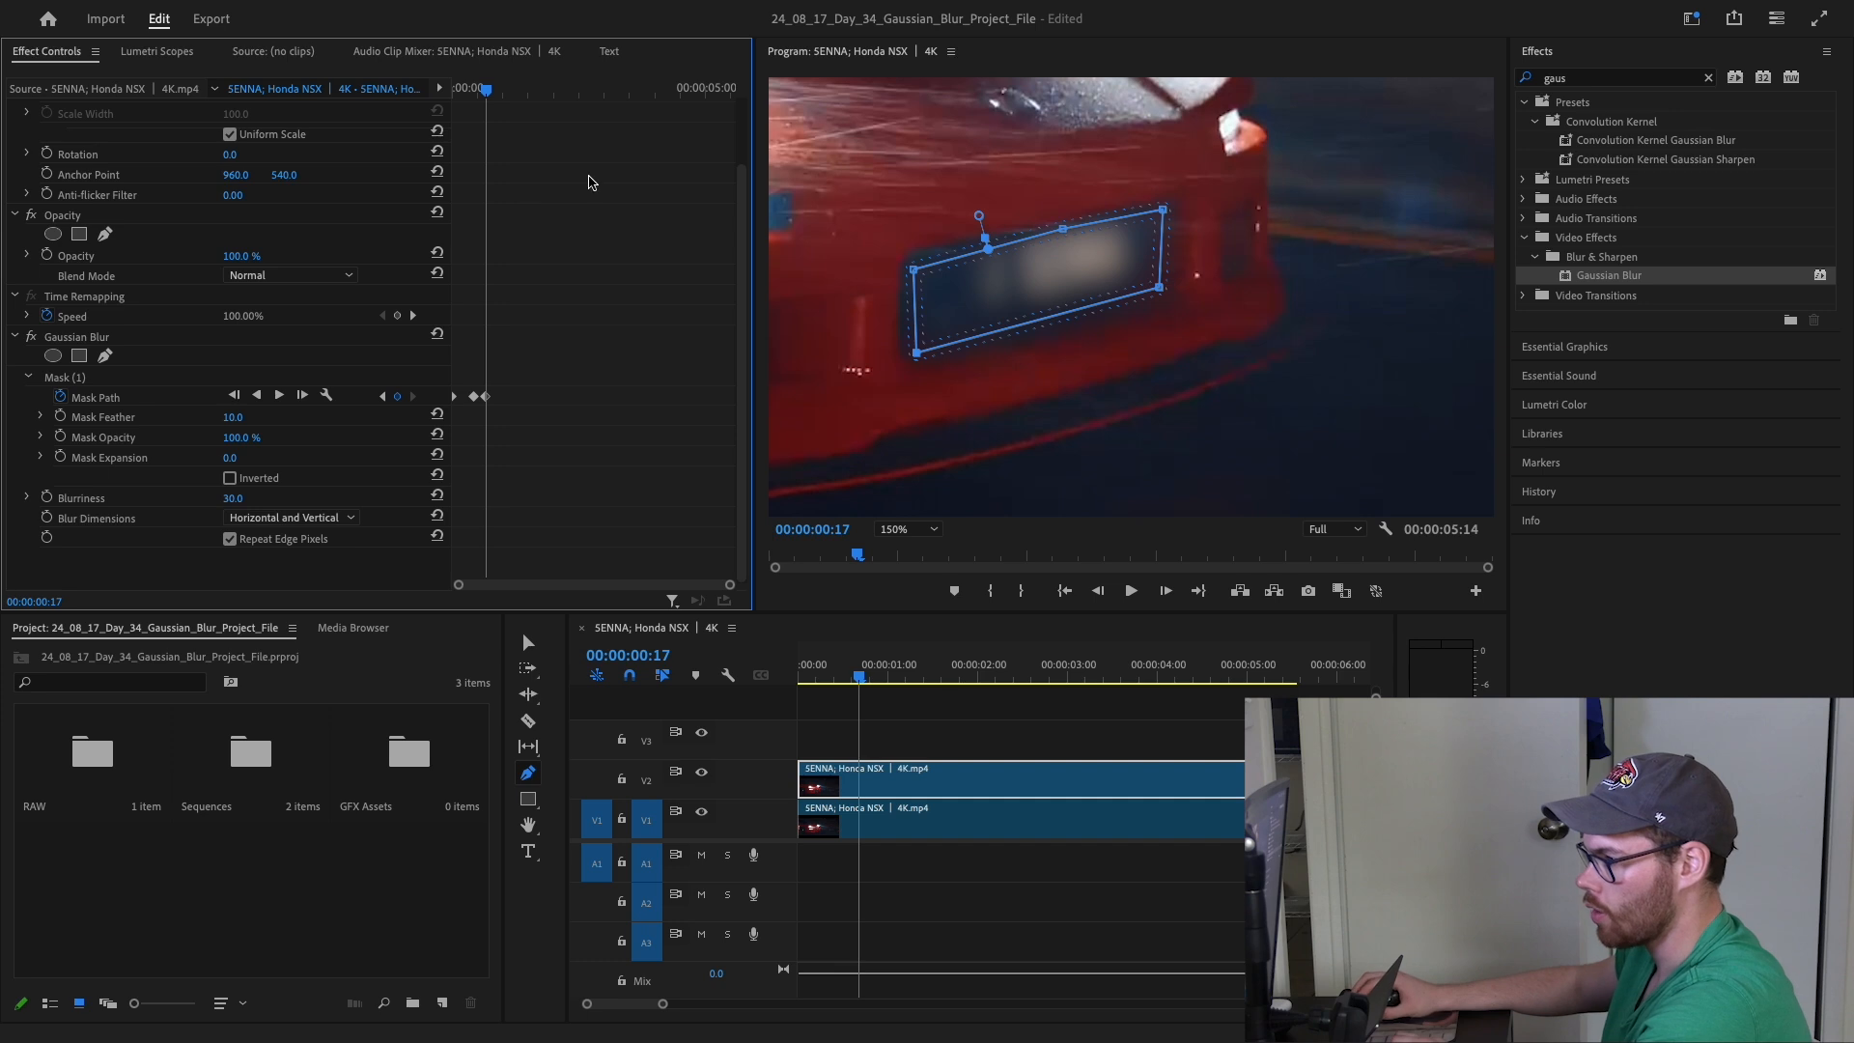
# Step: Advance frame by frame to 00:00:01:09 and reposition the blur mask over the number plate
pyautogui.press('Right')
pyautogui.press('Right')
pyautogui.press('Right')
pyautogui.press('Right')
pyautogui.press('Right')
pyautogui.press('Right')
pyautogui.press('Right')
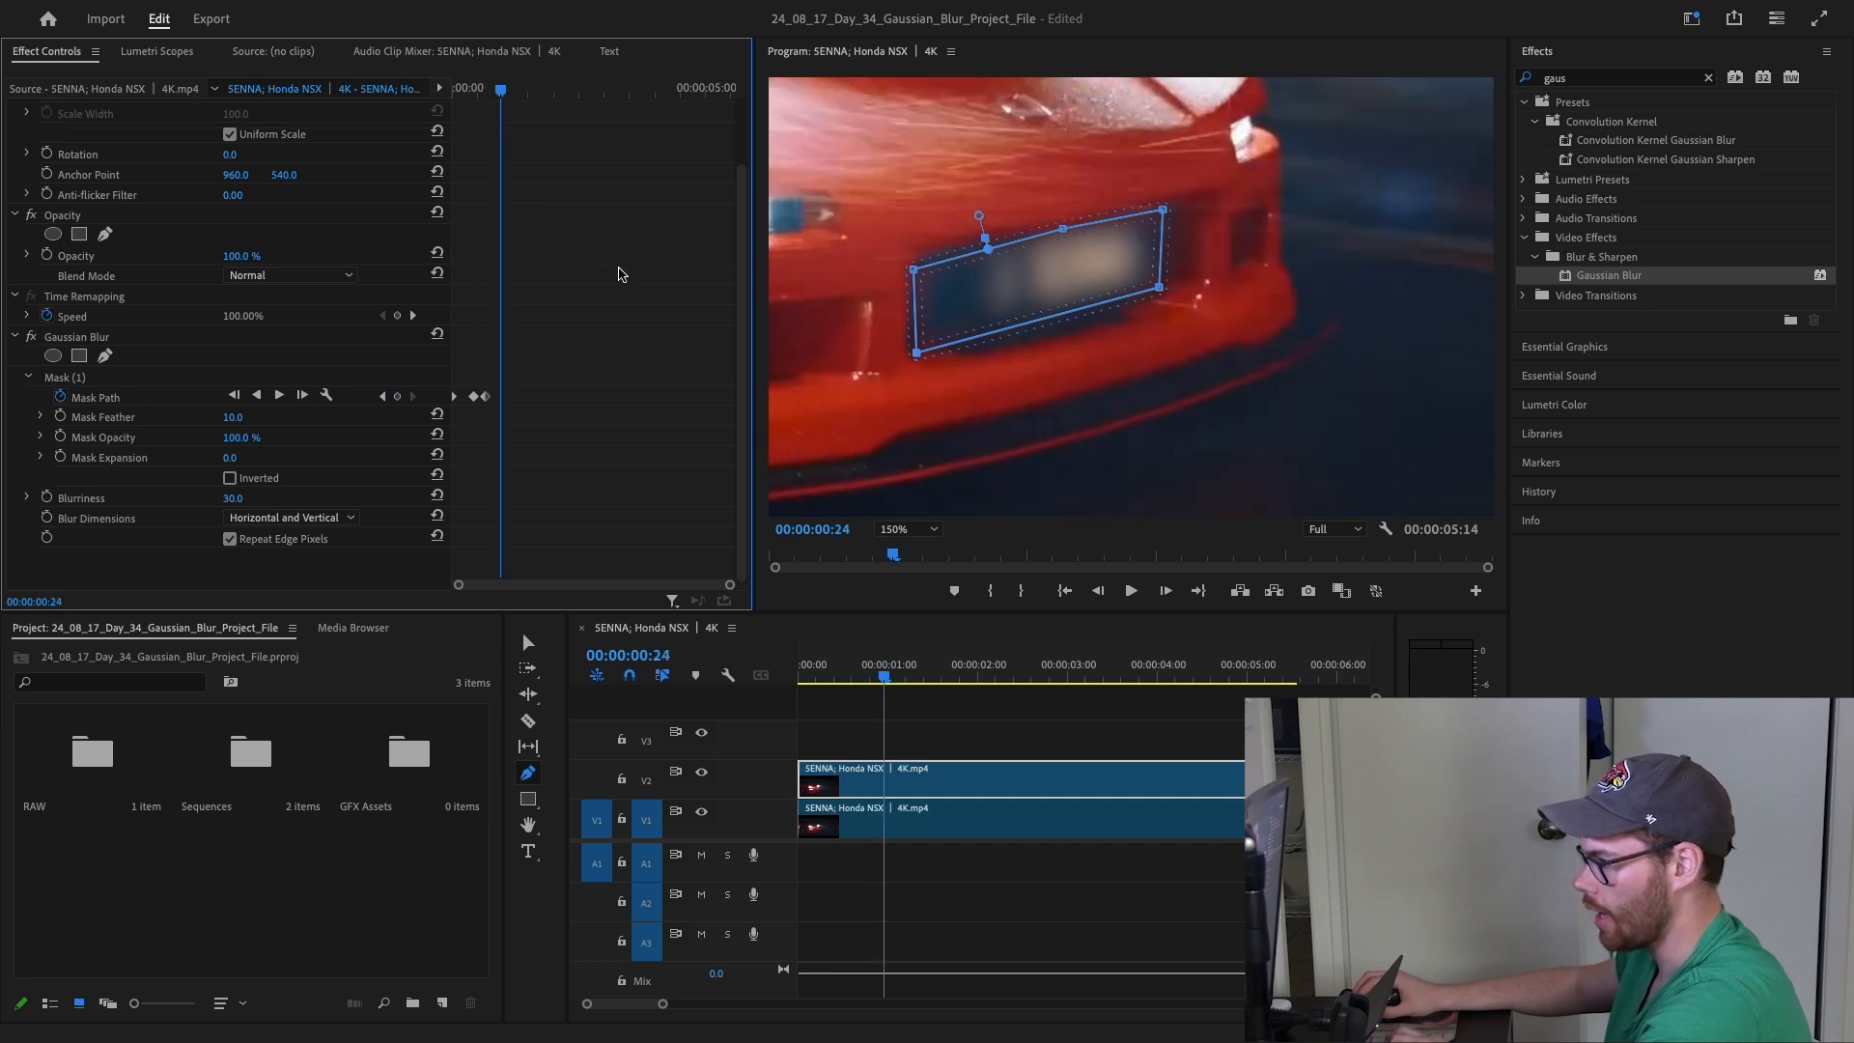
pyautogui.press('Right')
pyautogui.press('Right')
pyautogui.press('Right')
pyautogui.press('Right')
pyautogui.press('Right')
pyautogui.press('Right')
pyautogui.press('Right')
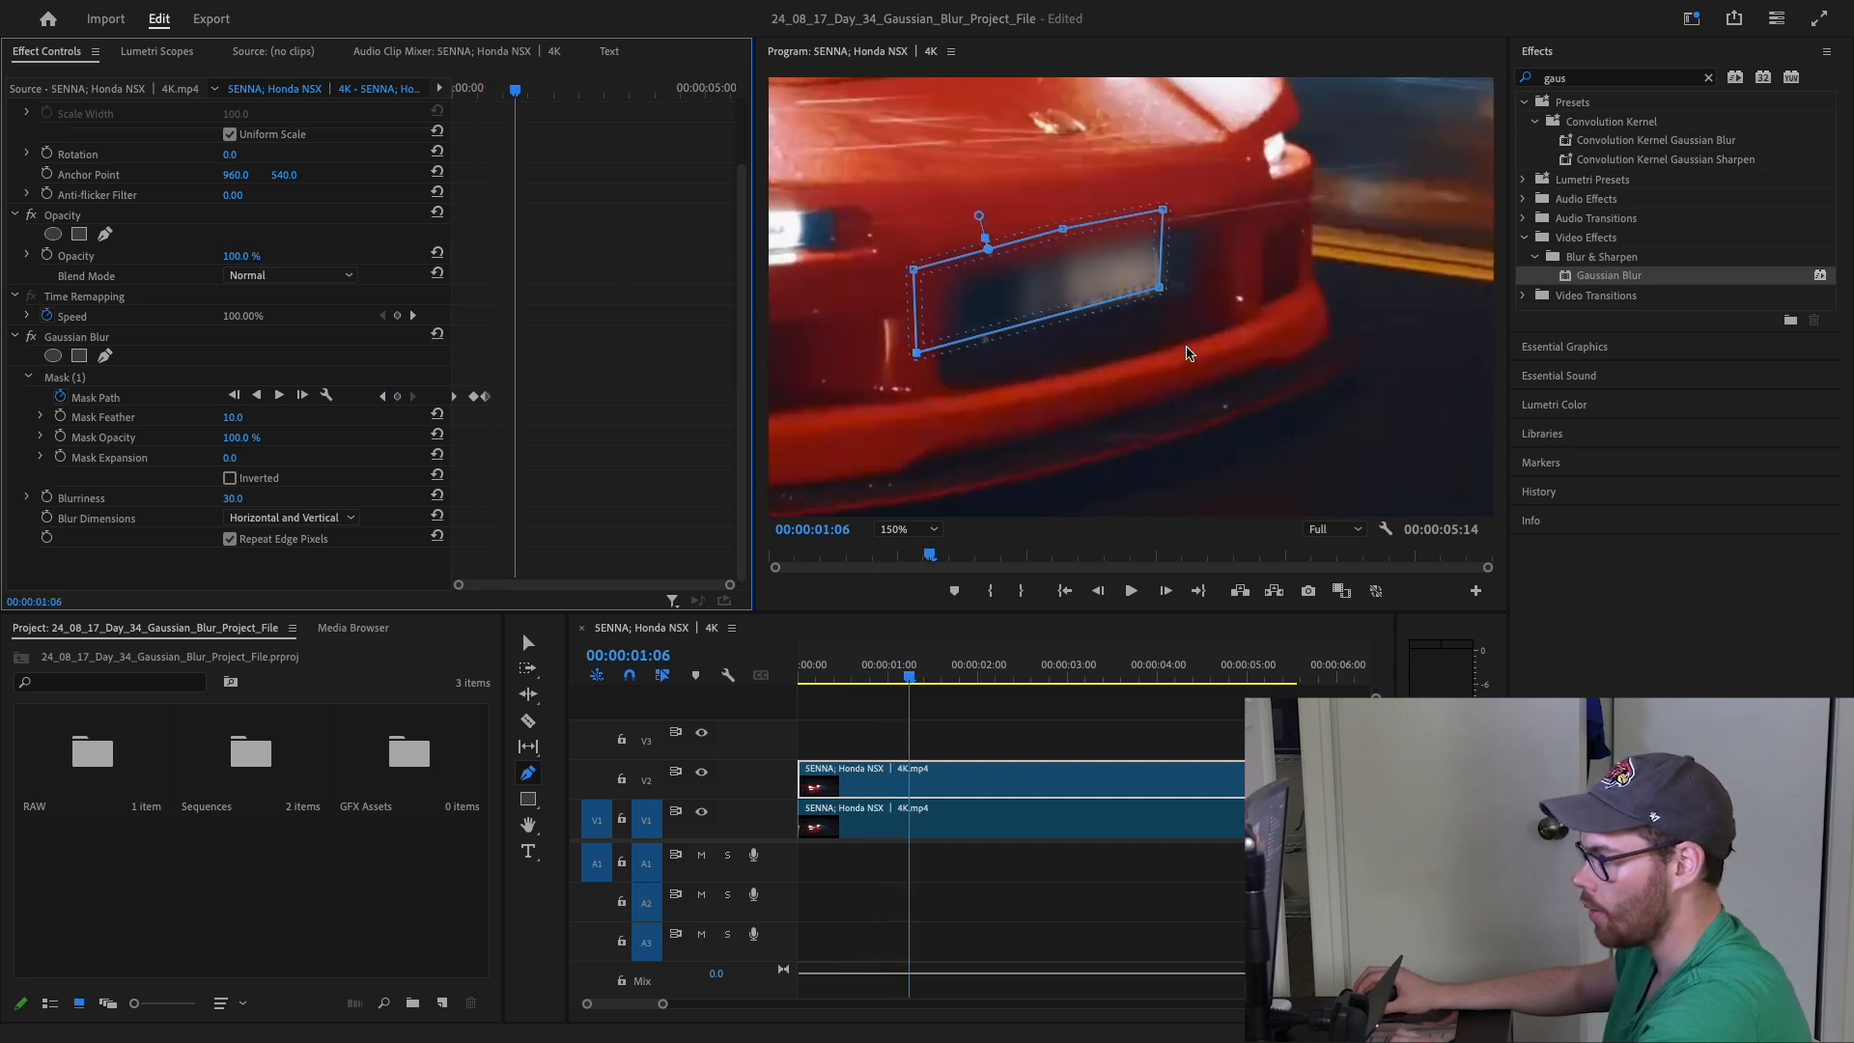
pyautogui.press('Right')
pyautogui.press('Right')
pyautogui.press('Right')
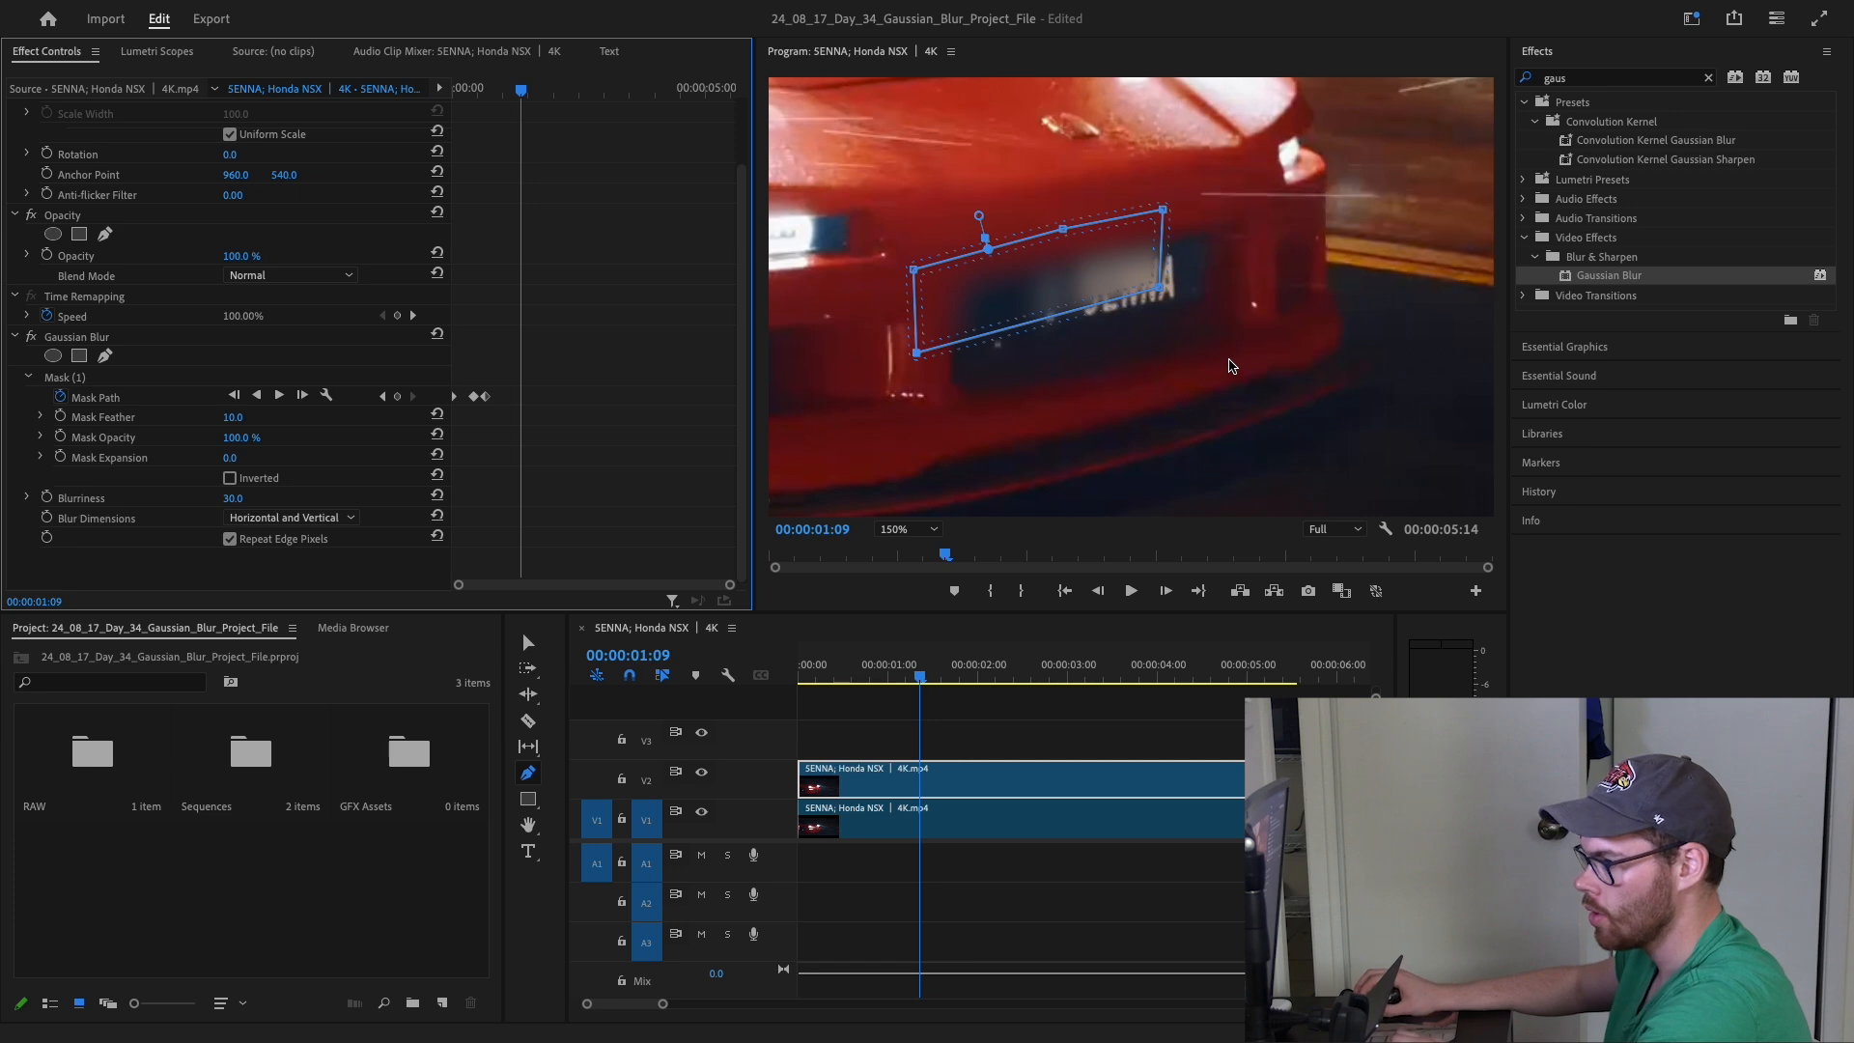
pyautogui.click(115, 382)
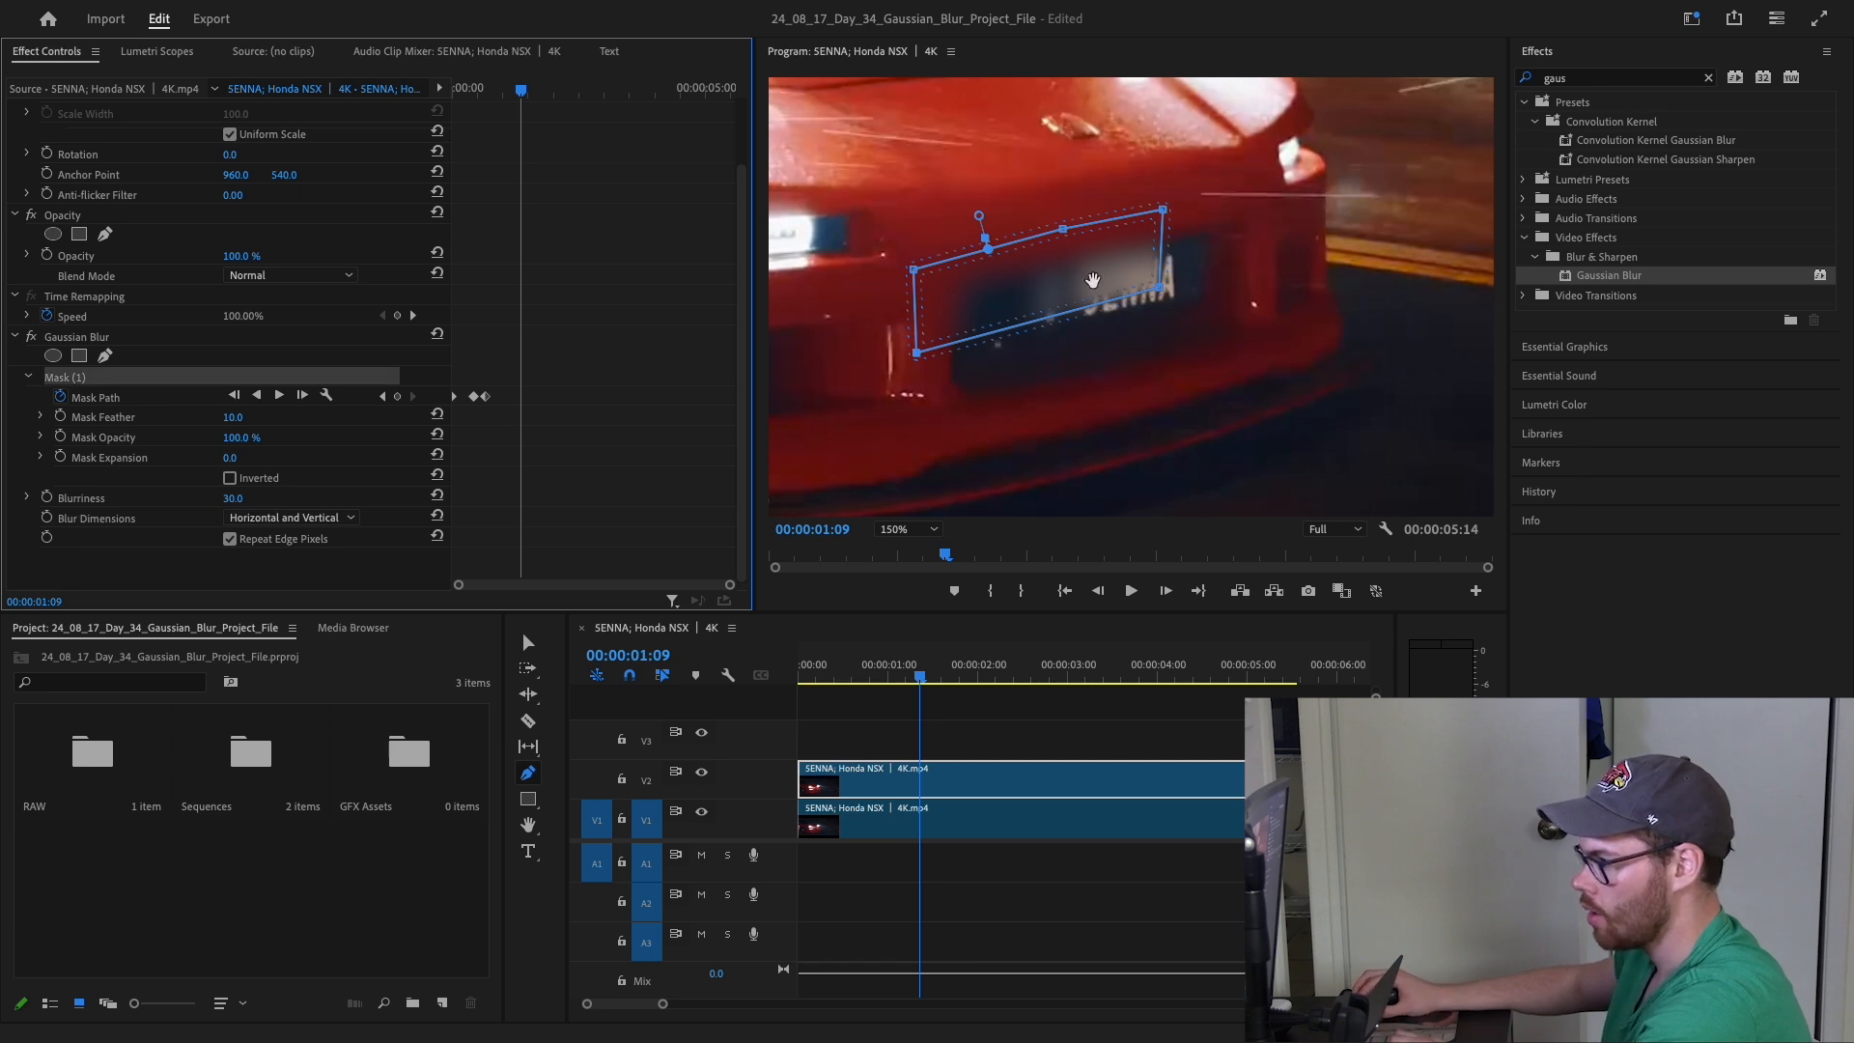
pyautogui.moveTo(1081, 278); pyautogui.dragTo(1144, 305)
# Step: Reposition the blur mask over the number plate at 00:00:01:19, and play the clip from the first frame
pyautogui.moveTo(523, 91)
pyautogui.mouseDown()
pyautogui.moveTo(486, 94)
pyautogui.moveTo(544, 119)
pyautogui.mouseUp()
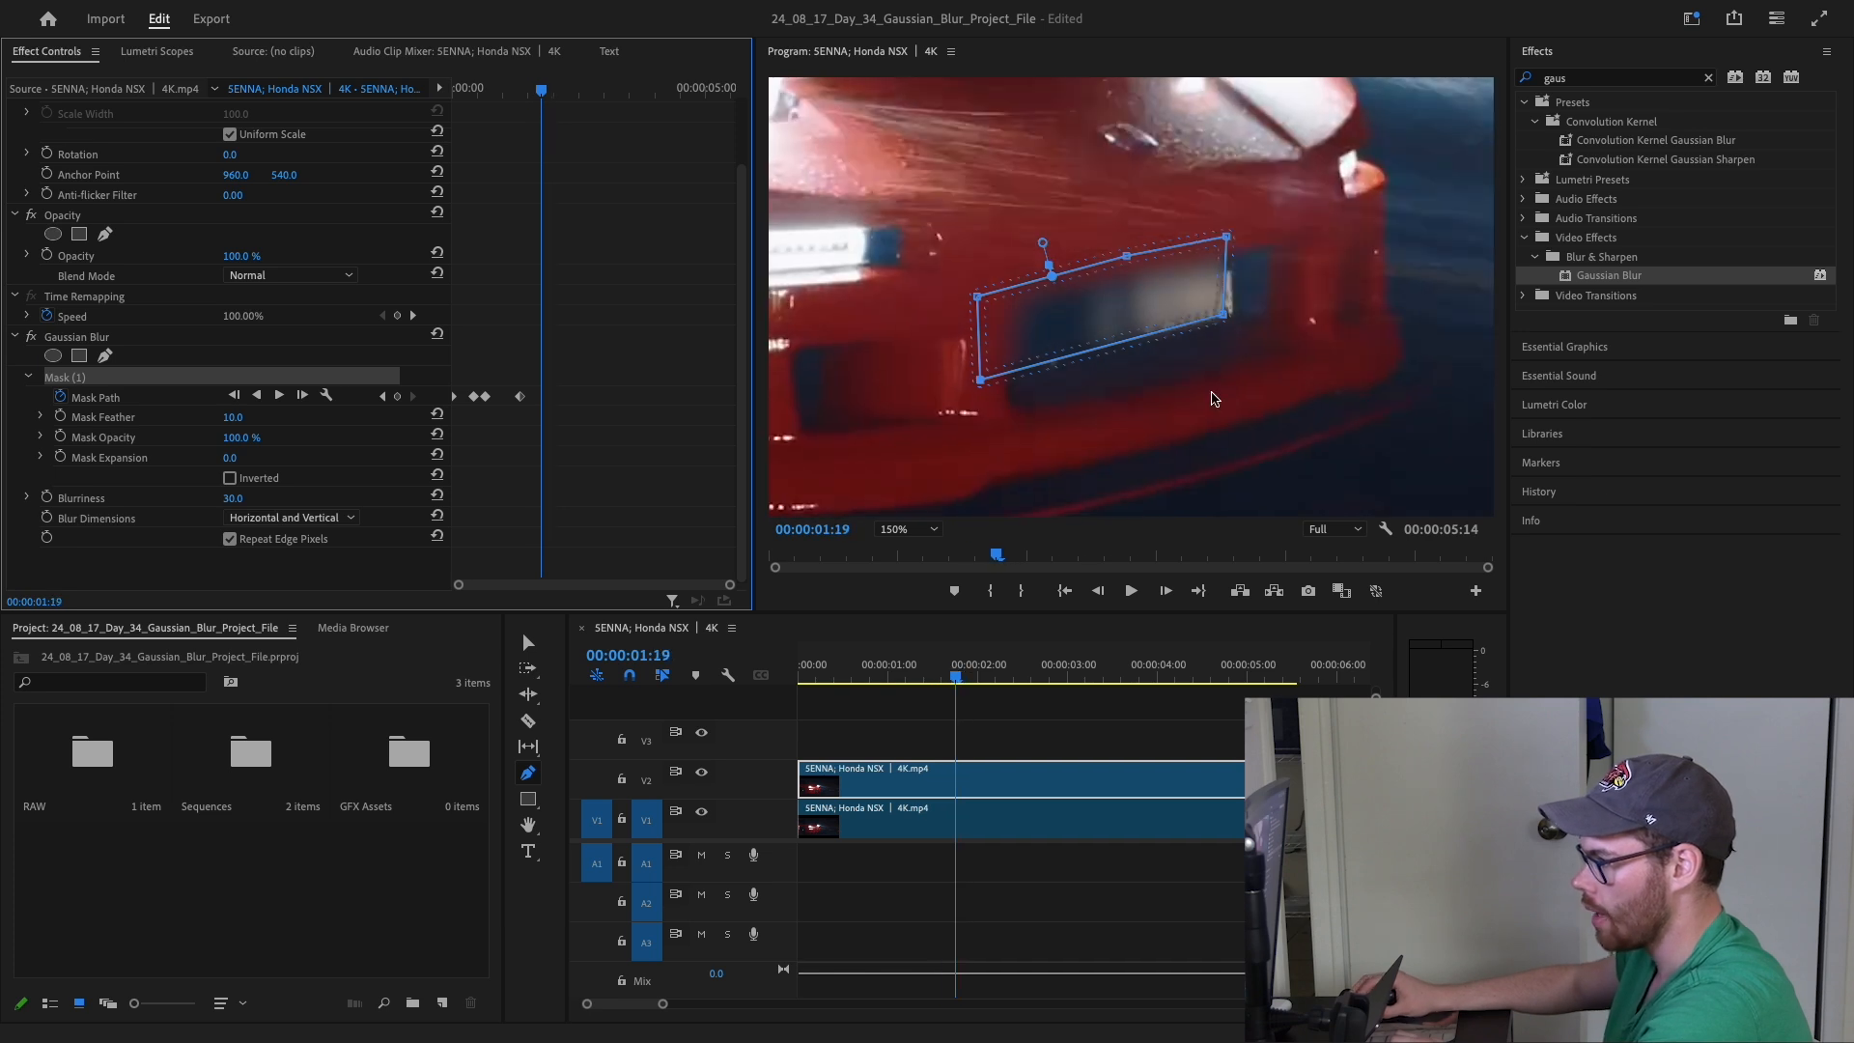
pyautogui.moveTo(1139, 304); pyautogui.dragTo(1163, 313)
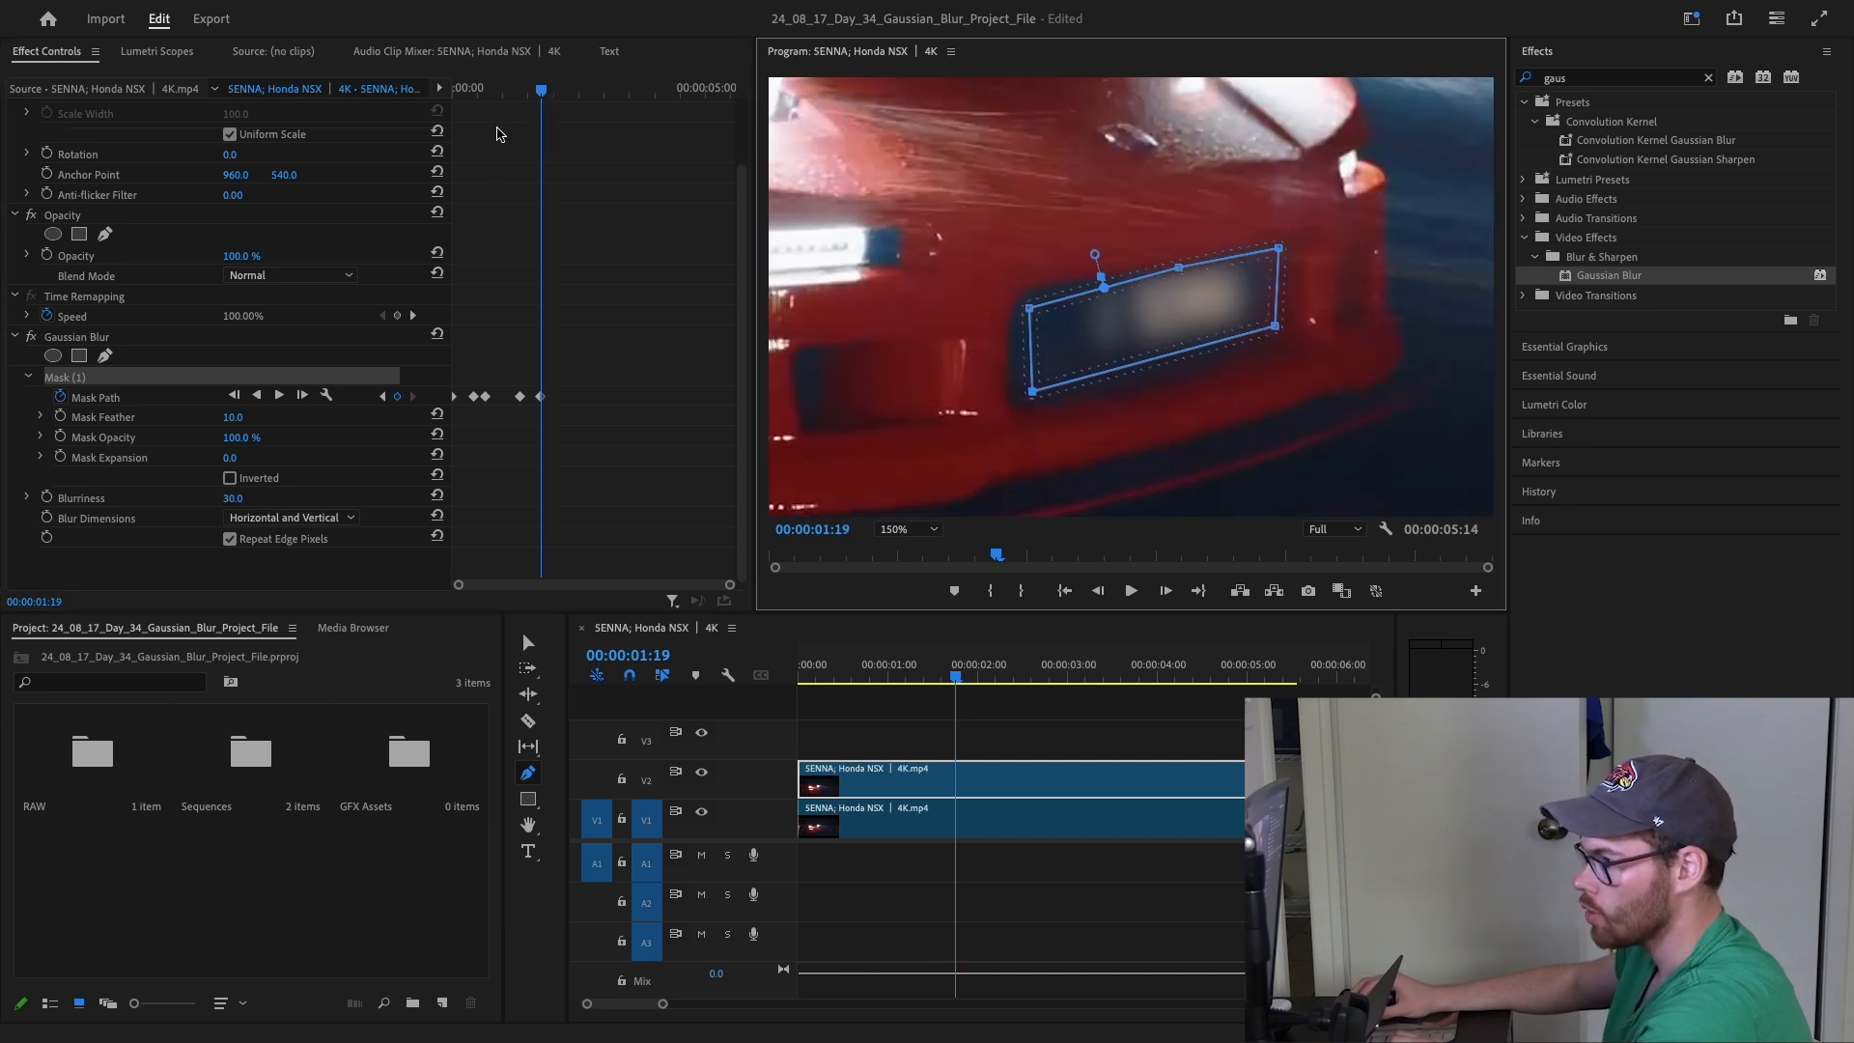
pyautogui.moveTo(548, 96); pyautogui.dragTo(453, 133)
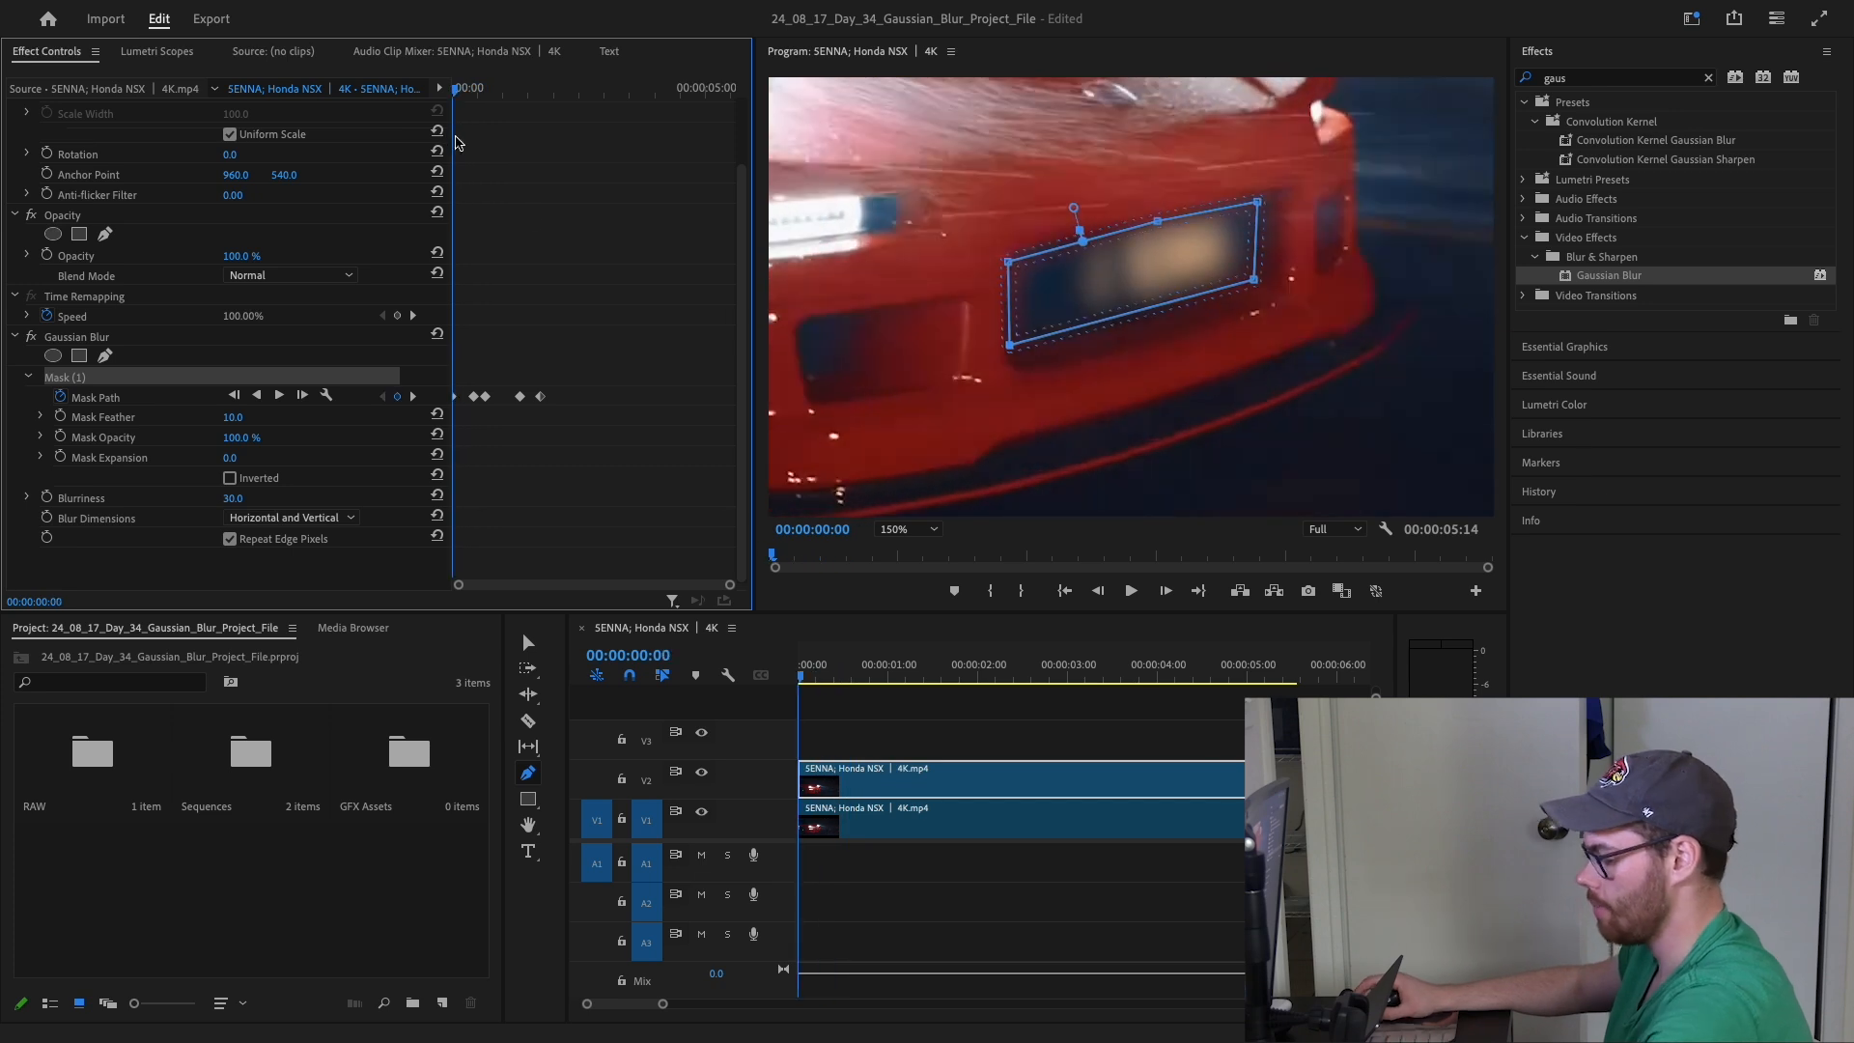
pyautogui.press('space')
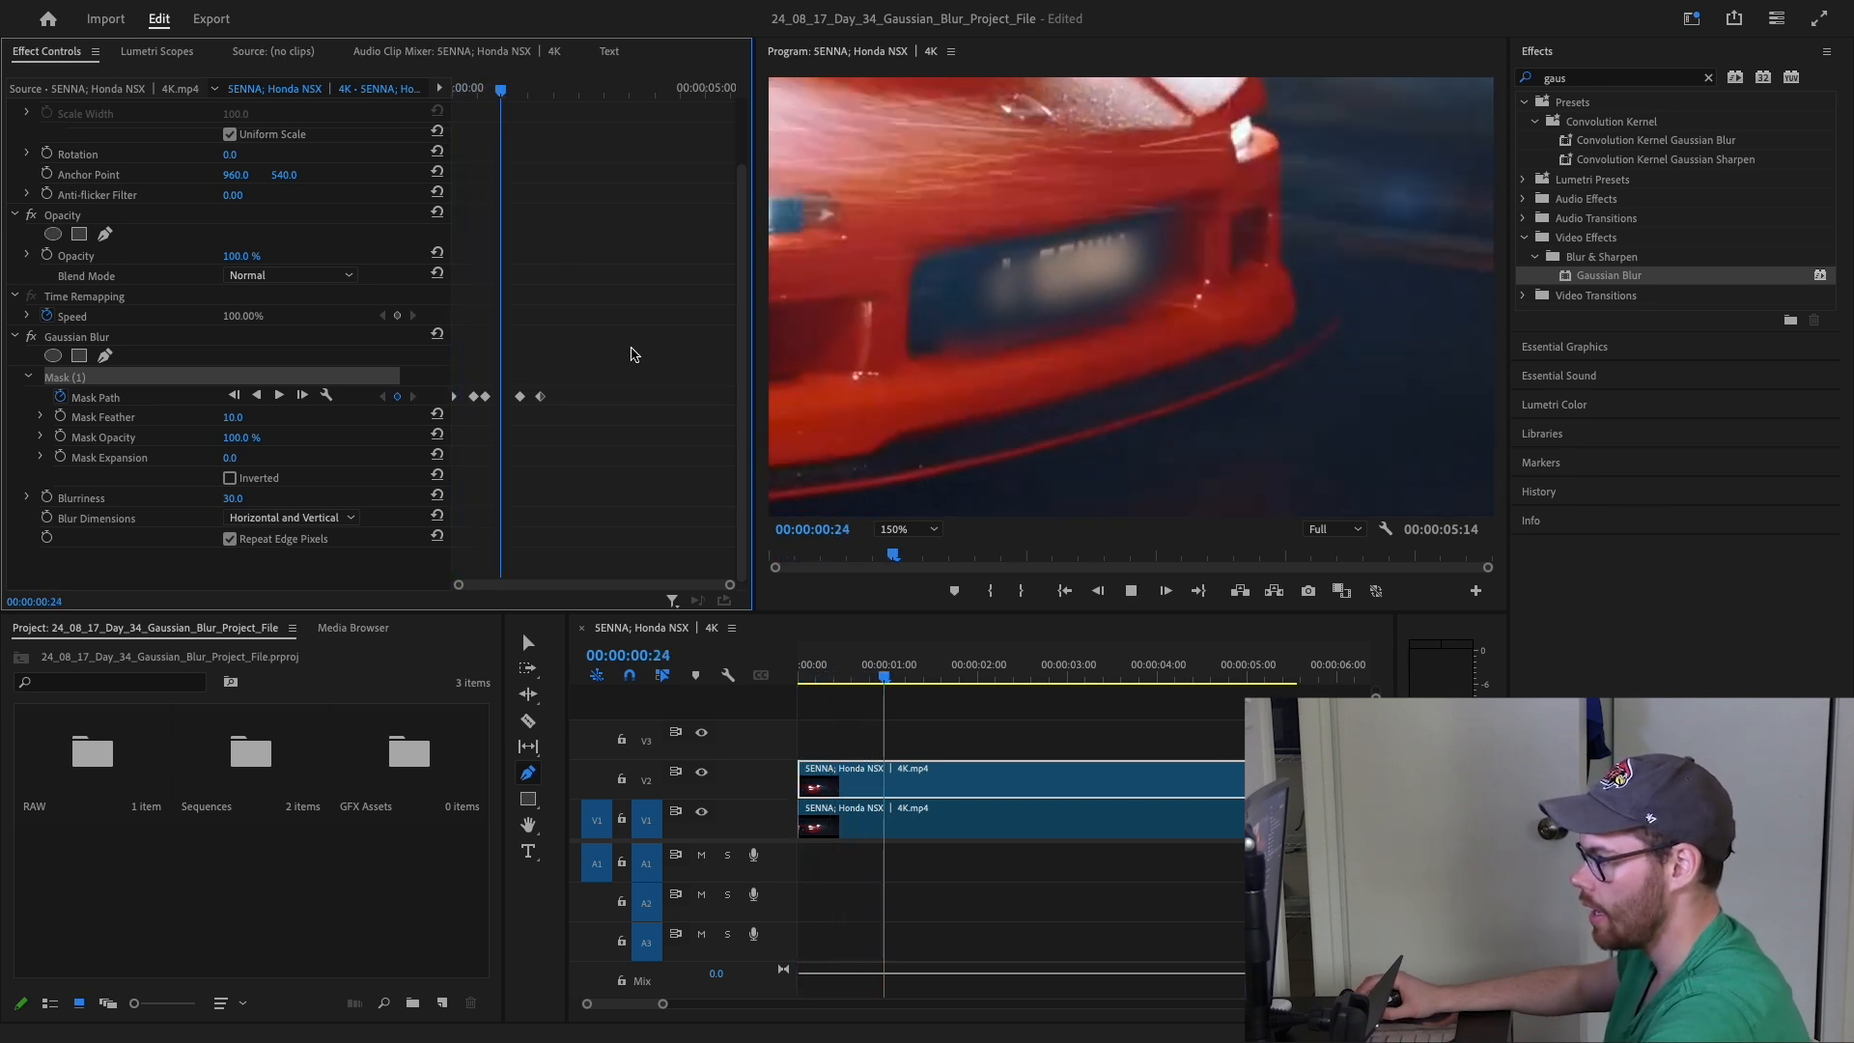
# Step: Replay from the first frame, stop at 00:00:01:01 and nudge the blur mask up onto the number plate
pyautogui.moveTo(522, 89); pyautogui.dragTo(407, 158)
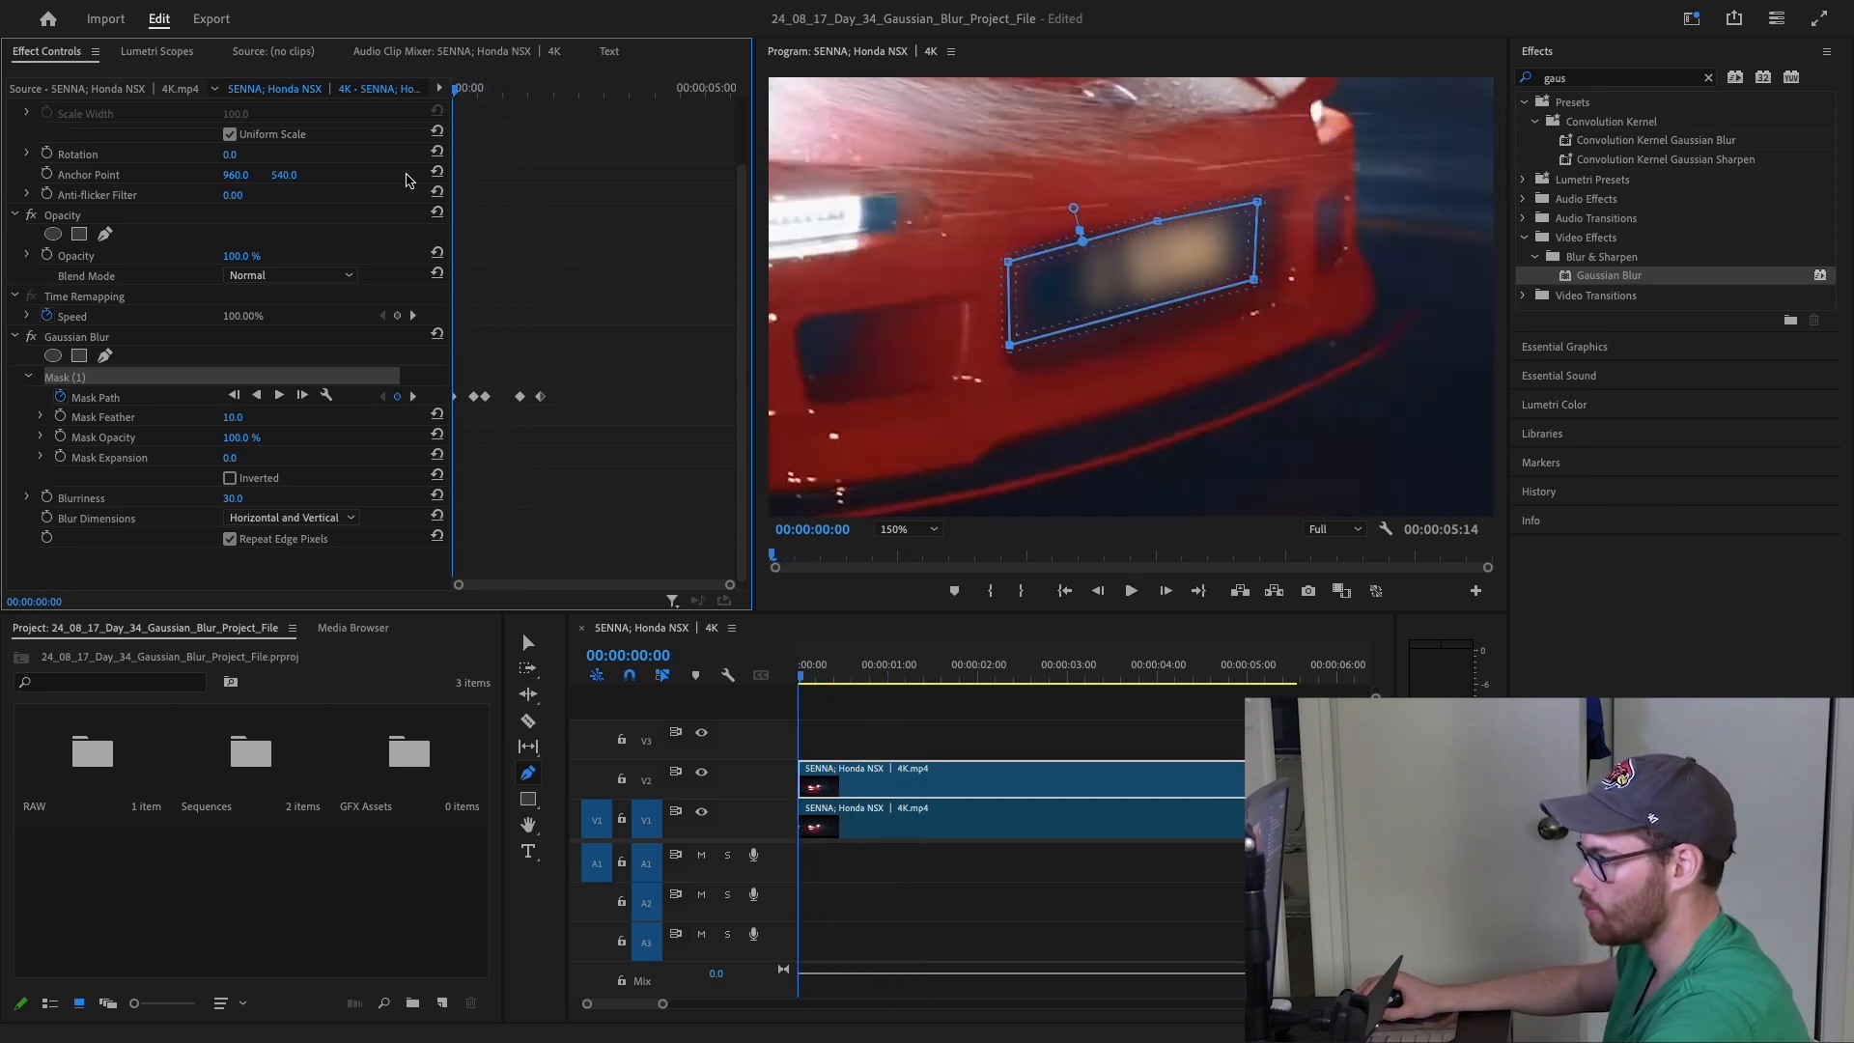
pyautogui.press('space')
pyautogui.press('space')
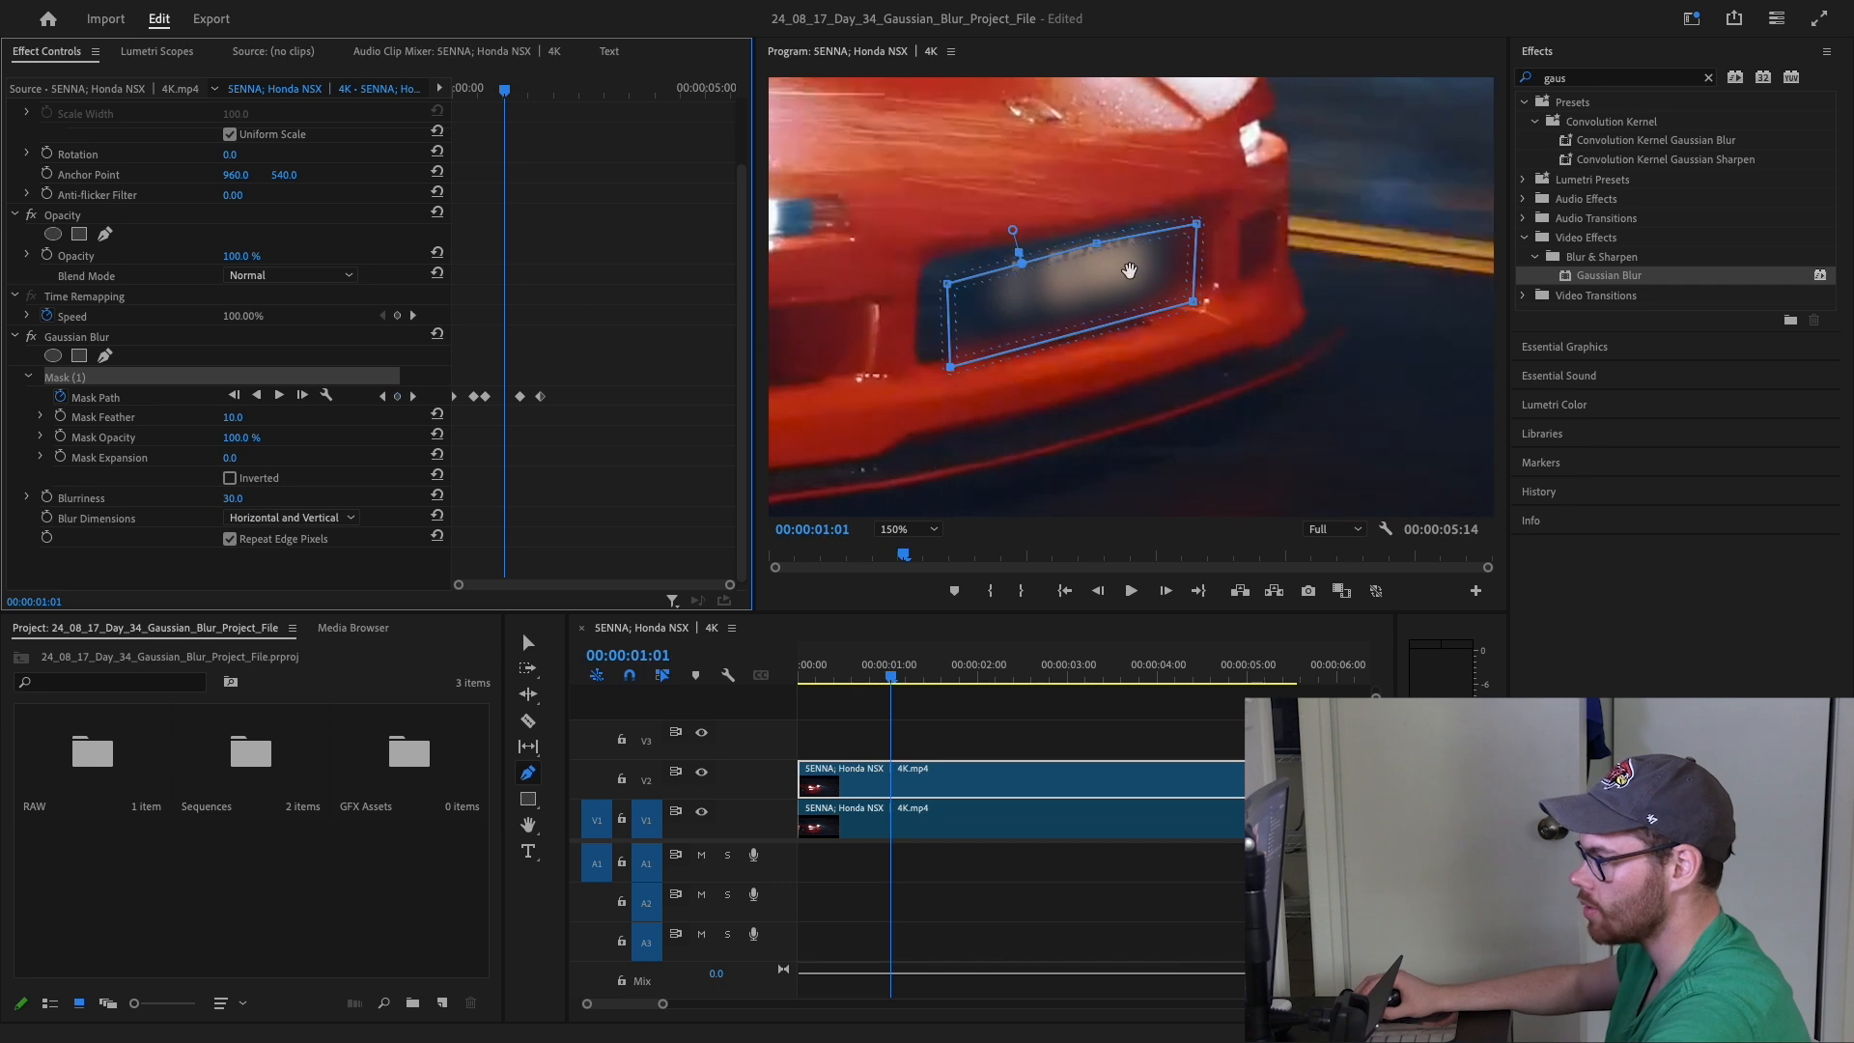
pyautogui.moveTo(1093, 289); pyautogui.dragTo(1090, 277)
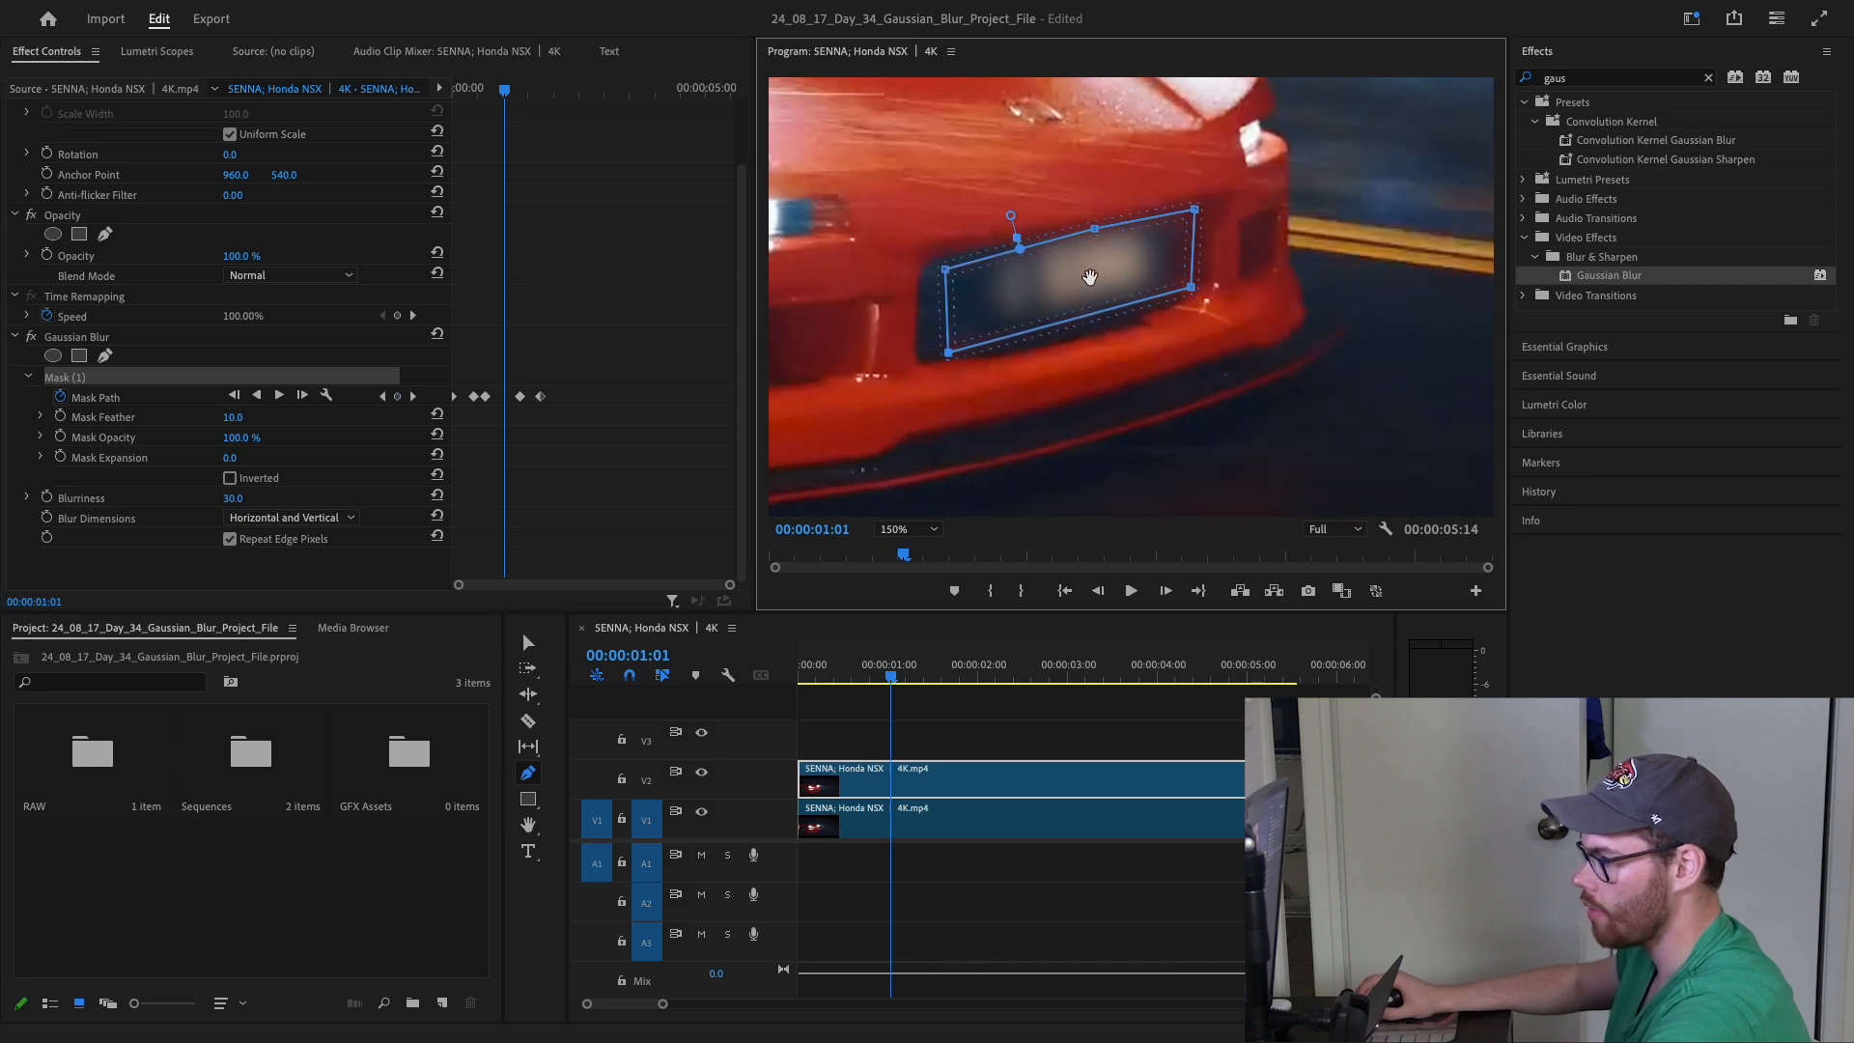
# Step: Deselect the mask to hide its outline and play the clip from the first frame to check the tracking
pyautogui.moveTo(512, 90); pyautogui.dragTo(363, 172)
pyautogui.click(552, 299)
pyautogui.press('space')
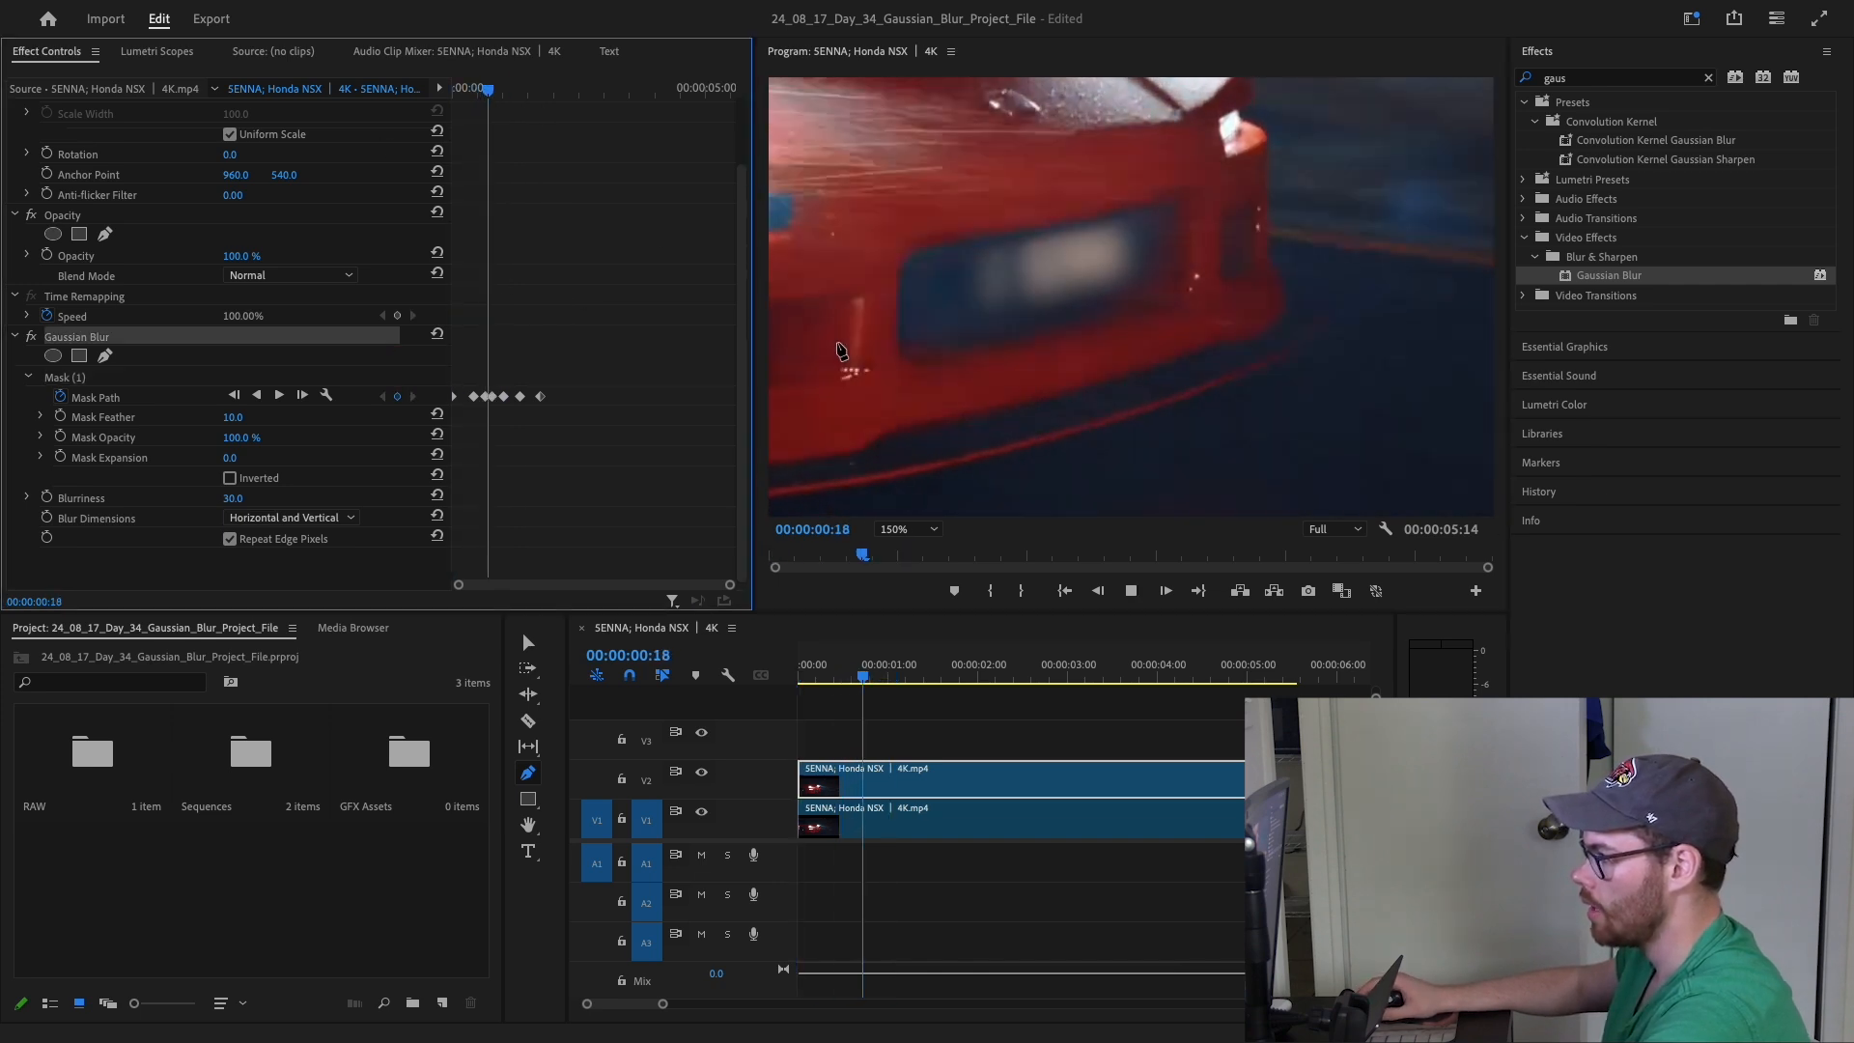
pyautogui.press('space')
# Step: Set the program preview zoom to Fit and play the whole shot from the first frame
pyautogui.moveTo(530, 92)
pyautogui.mouseDown()
pyautogui.moveTo(545, 95)
pyautogui.moveTo(528, 95)
pyautogui.mouseUp()
pyautogui.click(893, 529)
pyautogui.click(908, 549)
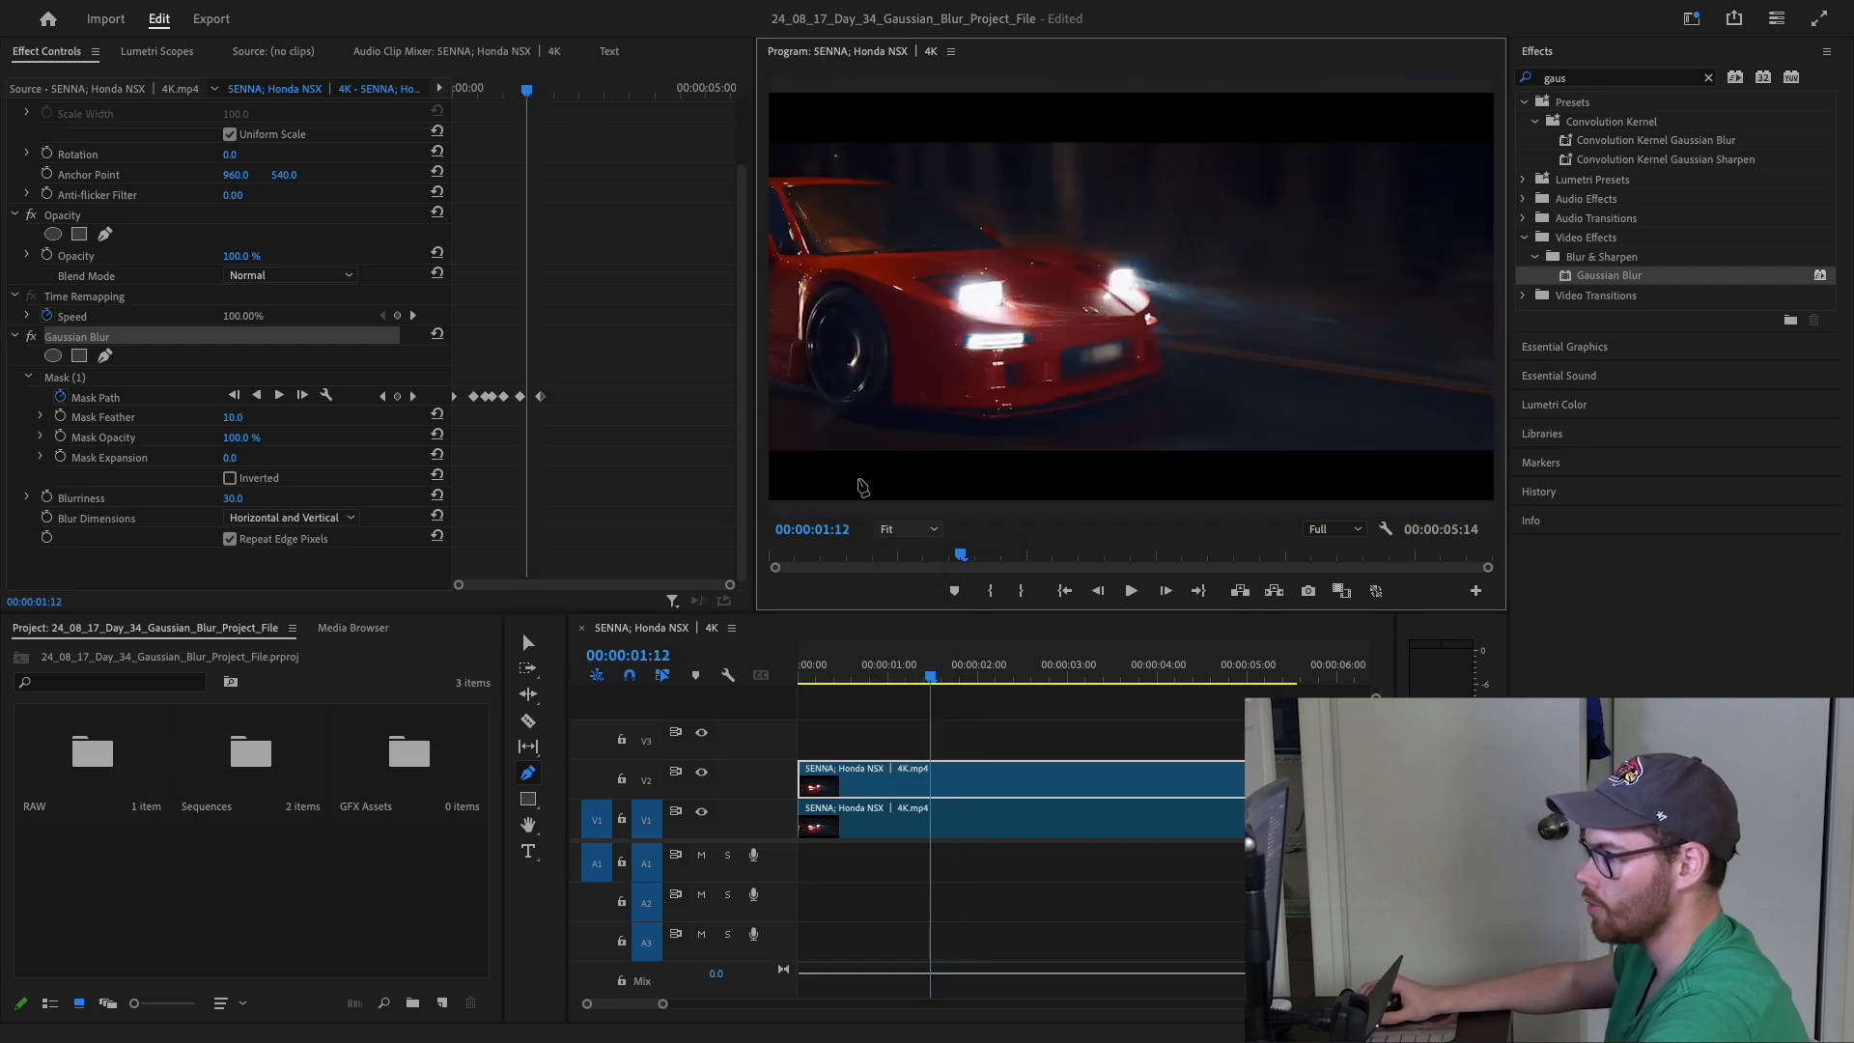
pyautogui.click(407, 113)
pyautogui.press('Home')
pyautogui.press('space')
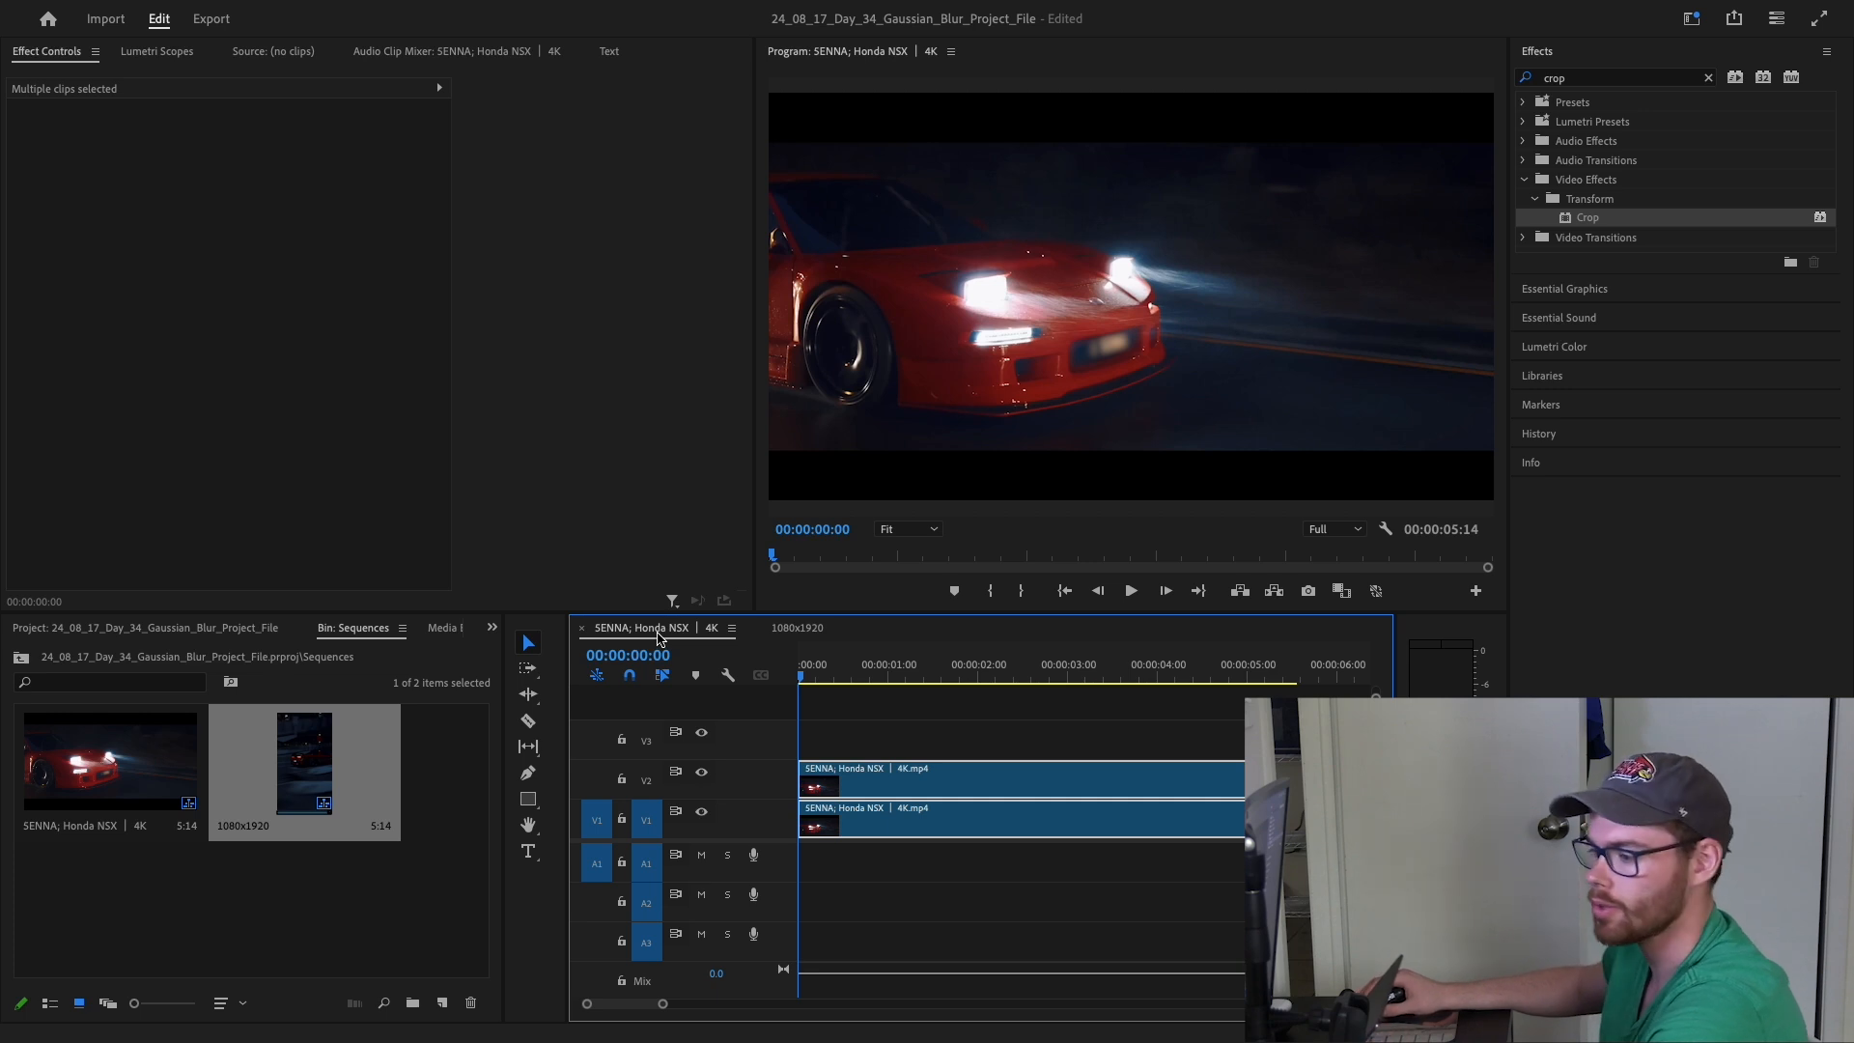
# Step: Open the 1080x1920 sequence, hide track V2 and play the enlarged background clip on V1
pyautogui.click(798, 628)
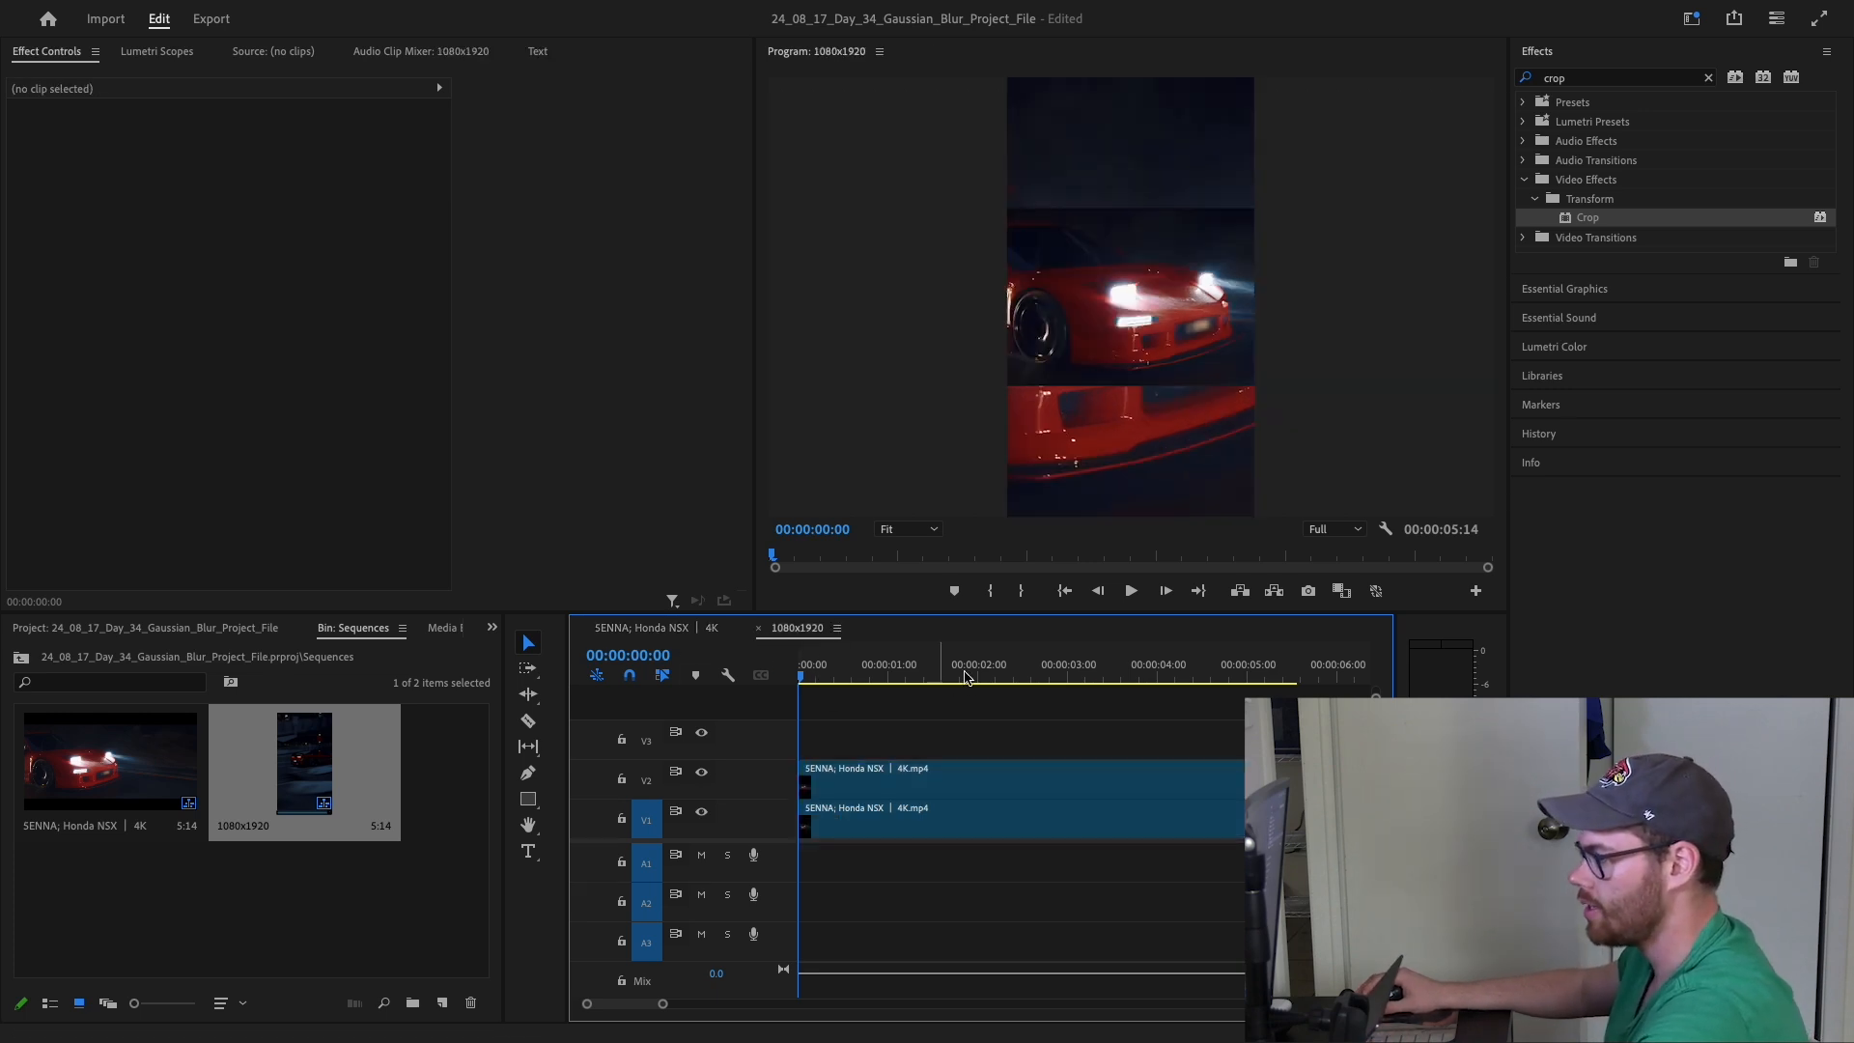
pyautogui.click(701, 776)
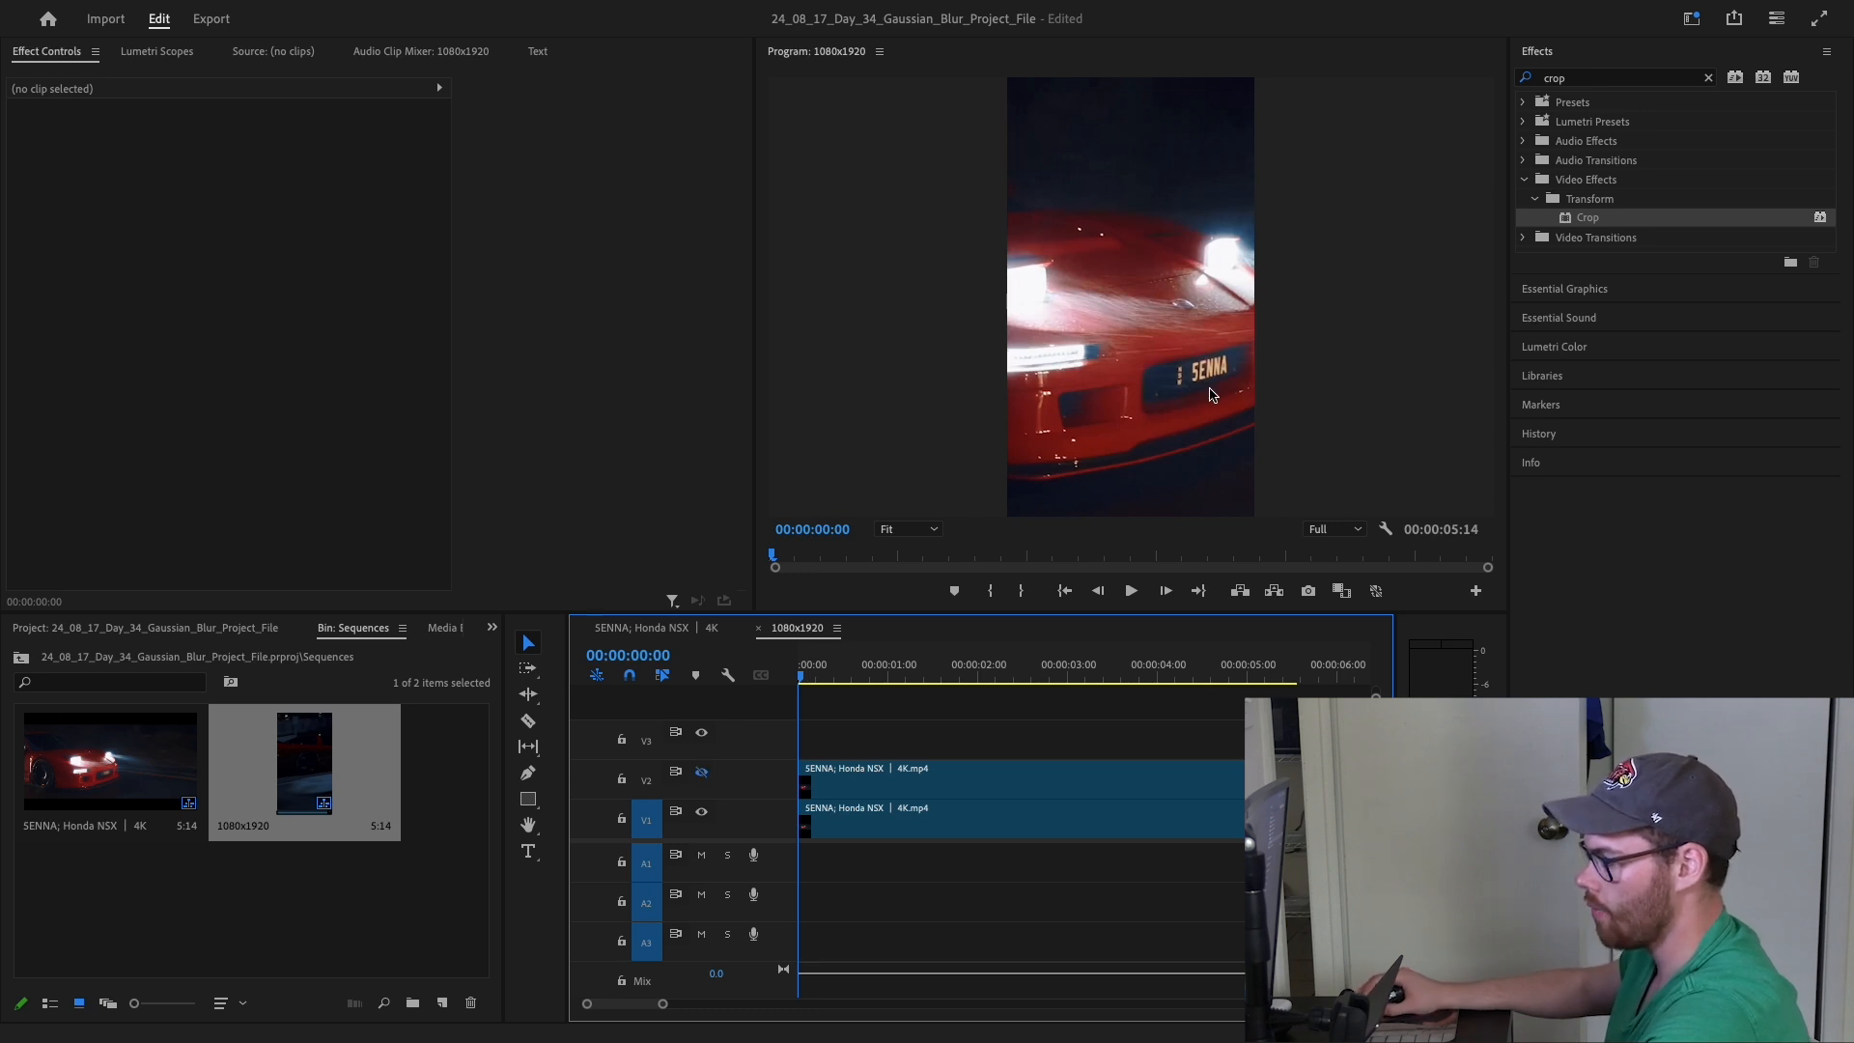
pyautogui.press('space')
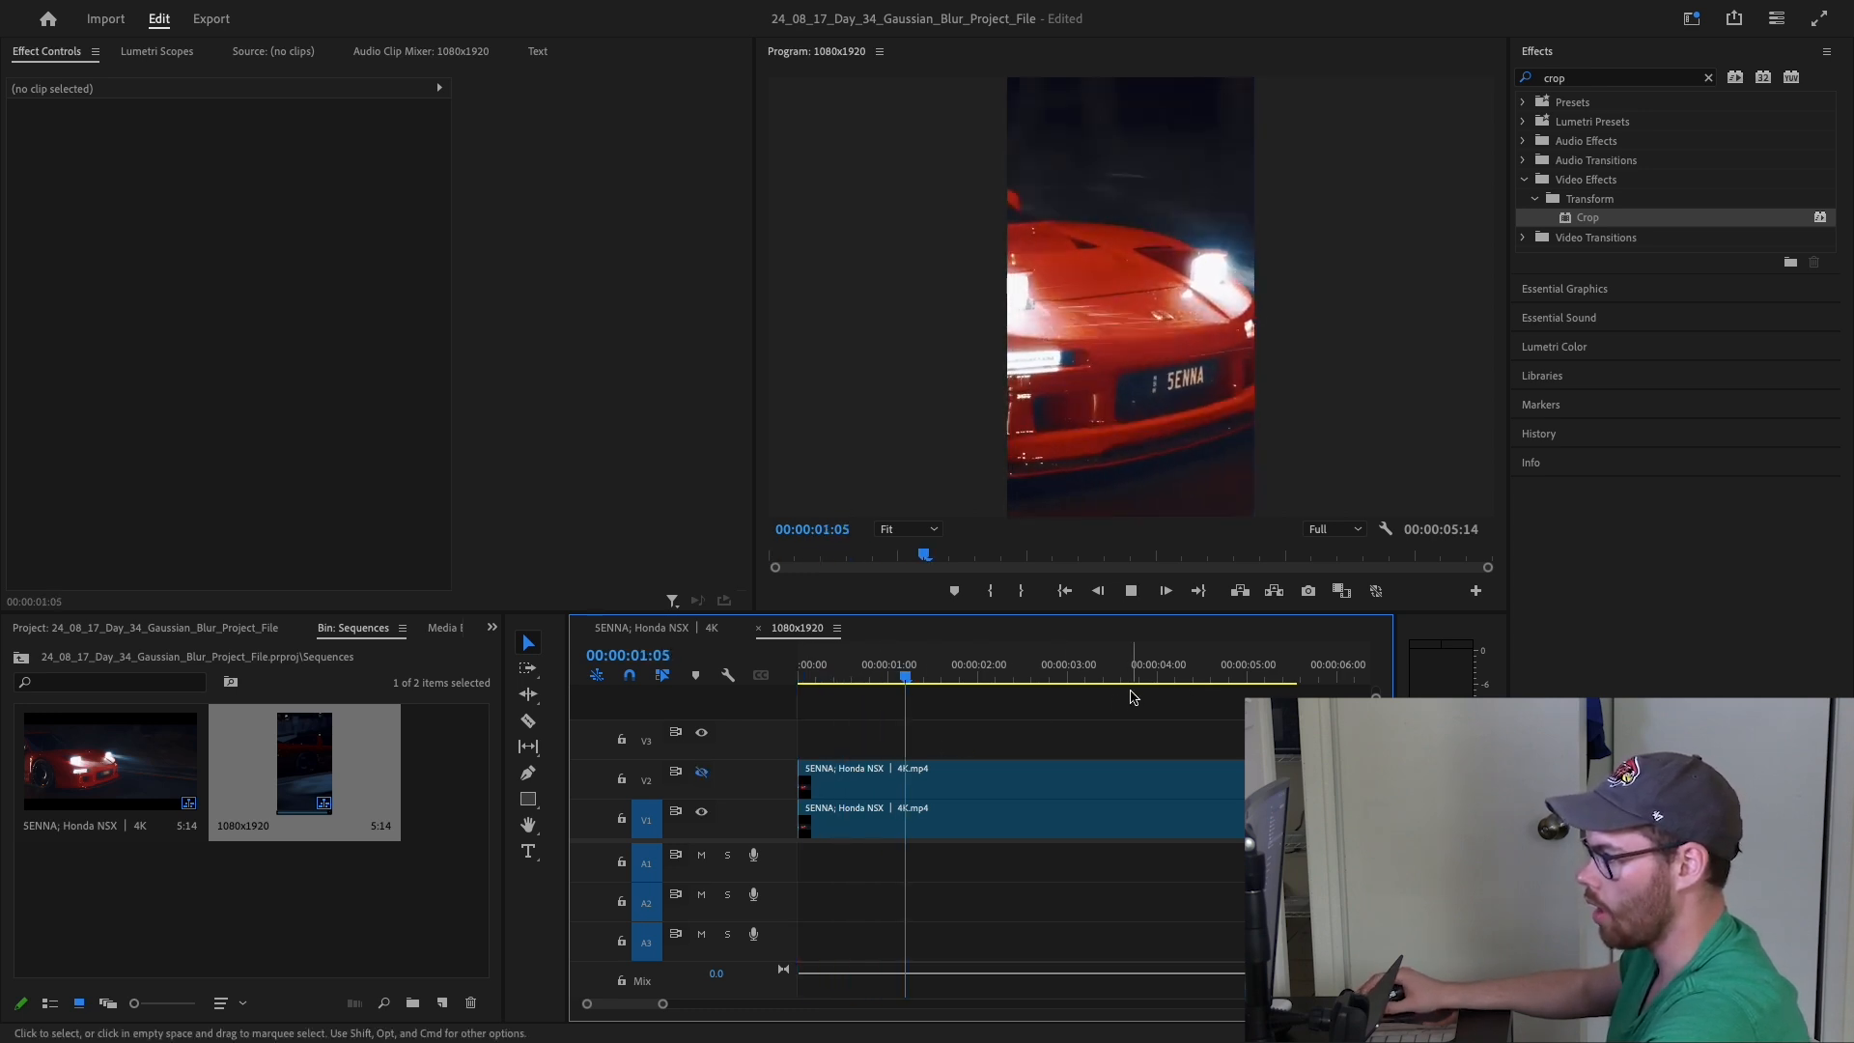
pyautogui.moveTo(1011, 678); pyautogui.dragTo(799, 686)
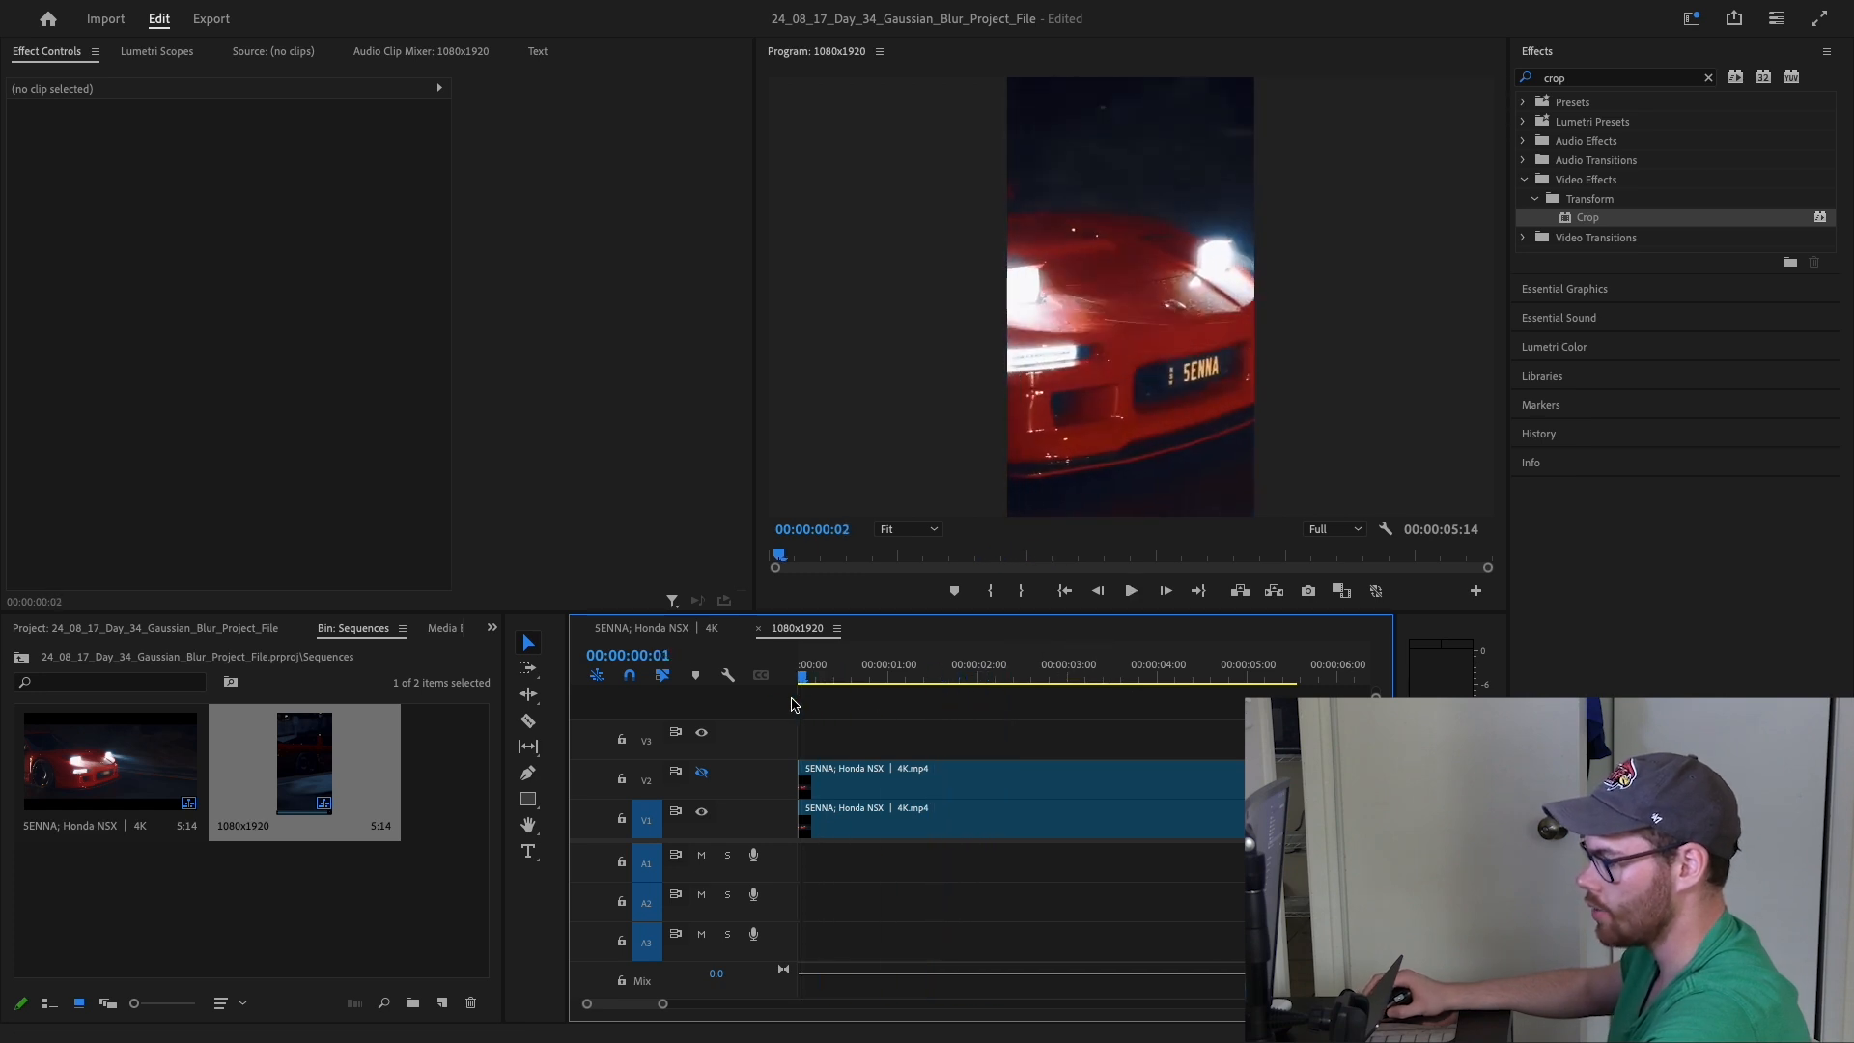
# Step: Reduce the V1 clip's Scale to 107 and make track V2 visible again
pyautogui.click(852, 817)
pyautogui.moveTo(242, 177)
pyautogui.mouseDown()
pyautogui.moveTo(101, 176)
pyautogui.moveTo(242, 171)
pyautogui.mouseUp()
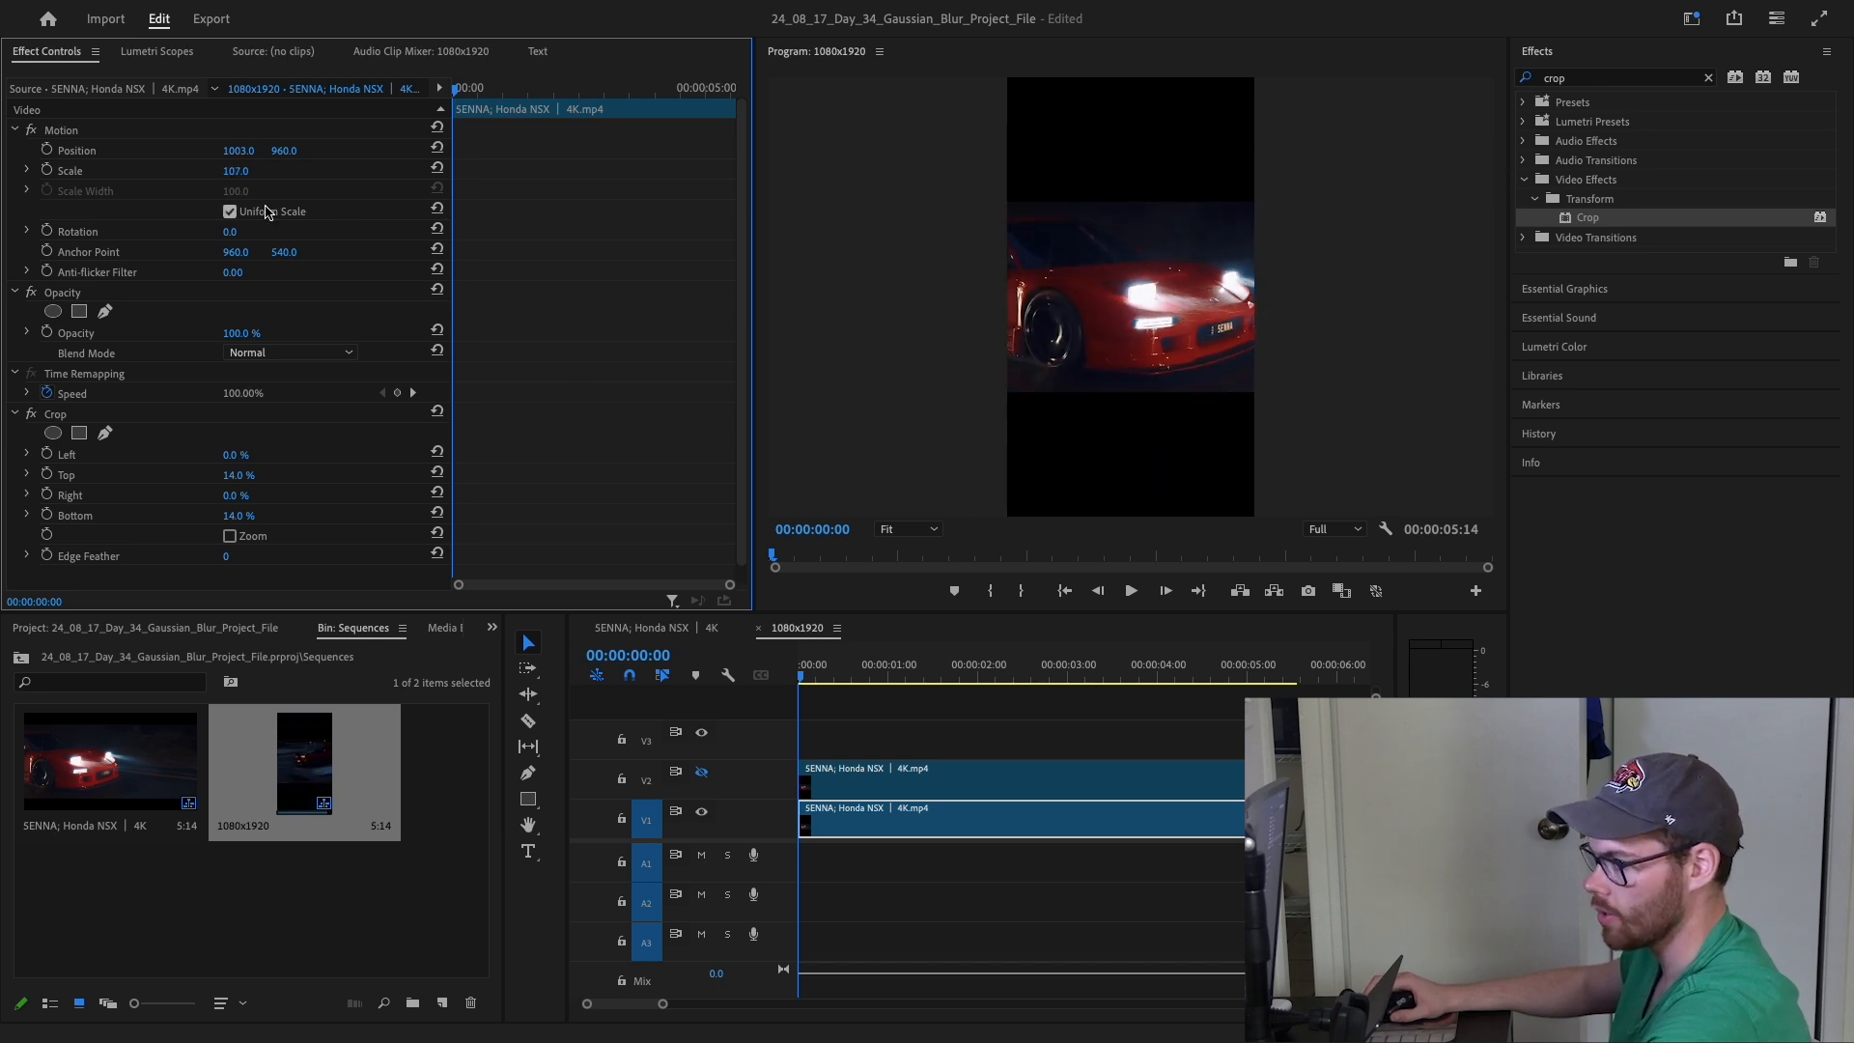
pyautogui.click(702, 772)
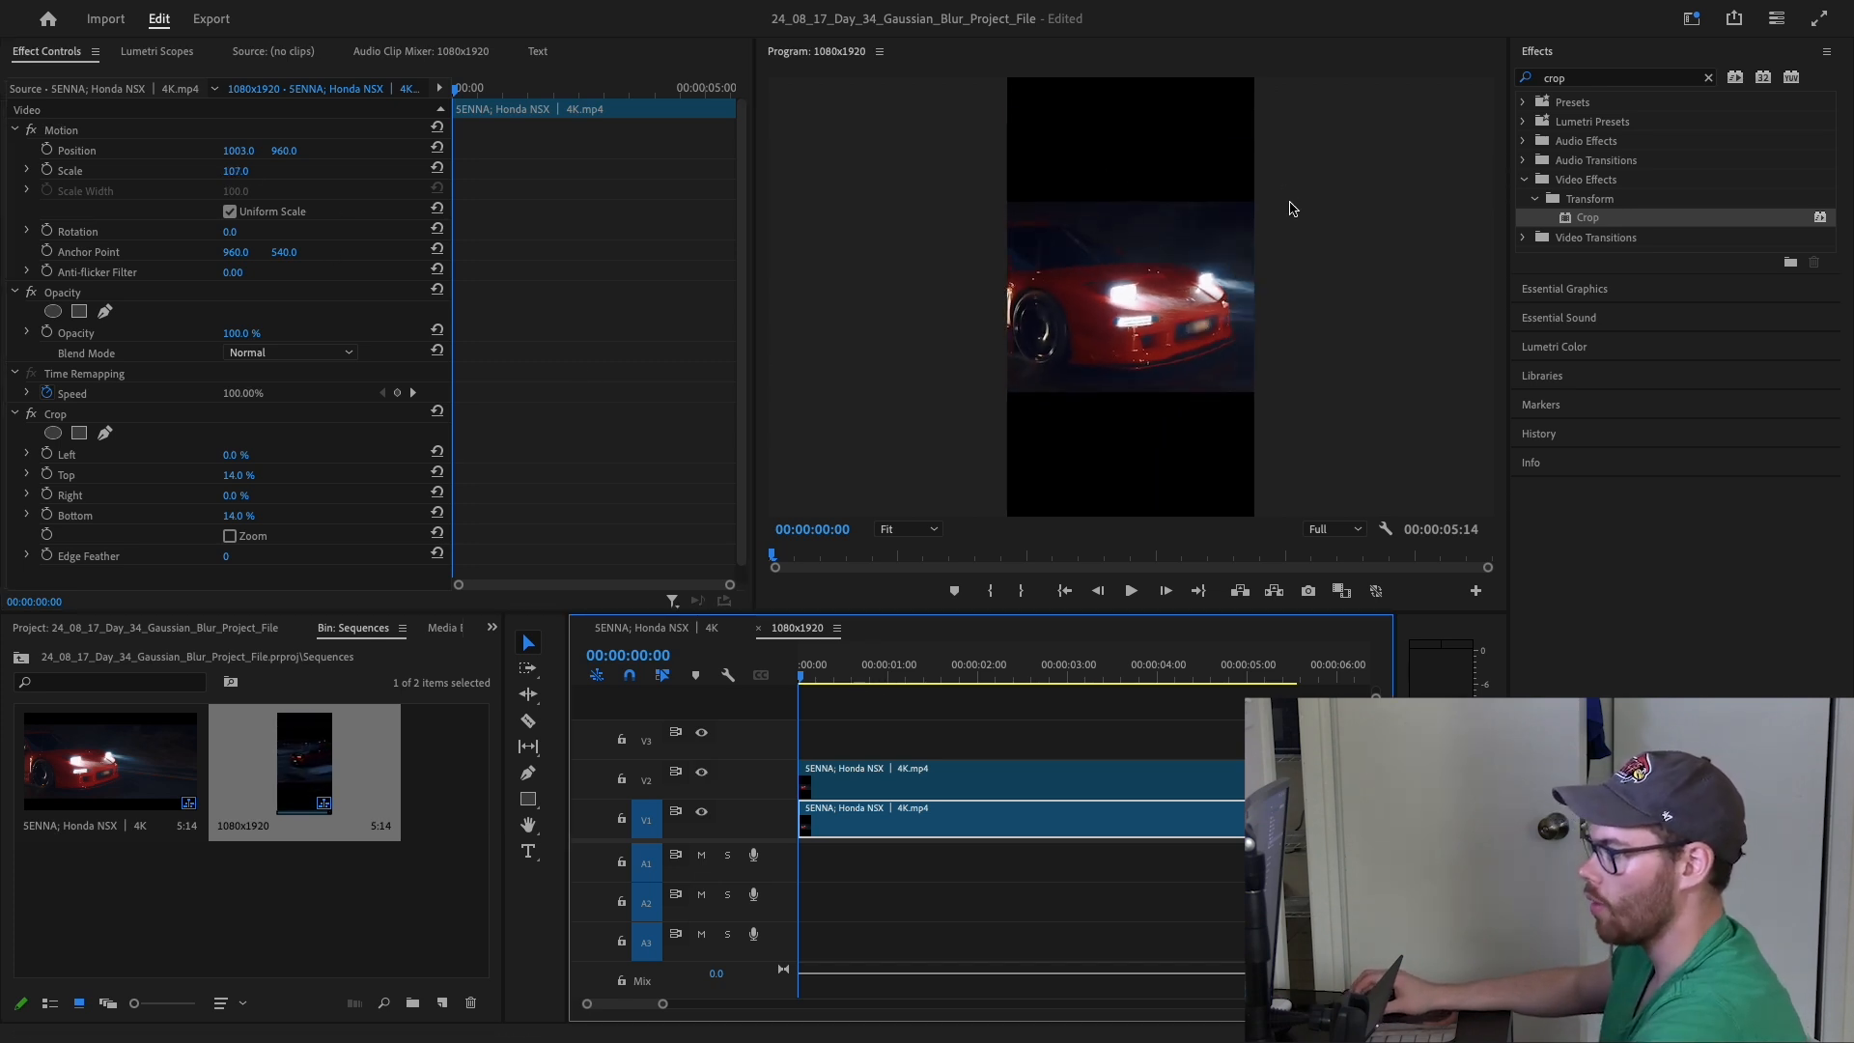
# Step: Set the V1 clip's Scale to 250 so it fills the vertical frame behind the V2 clip
pyautogui.click(877, 832)
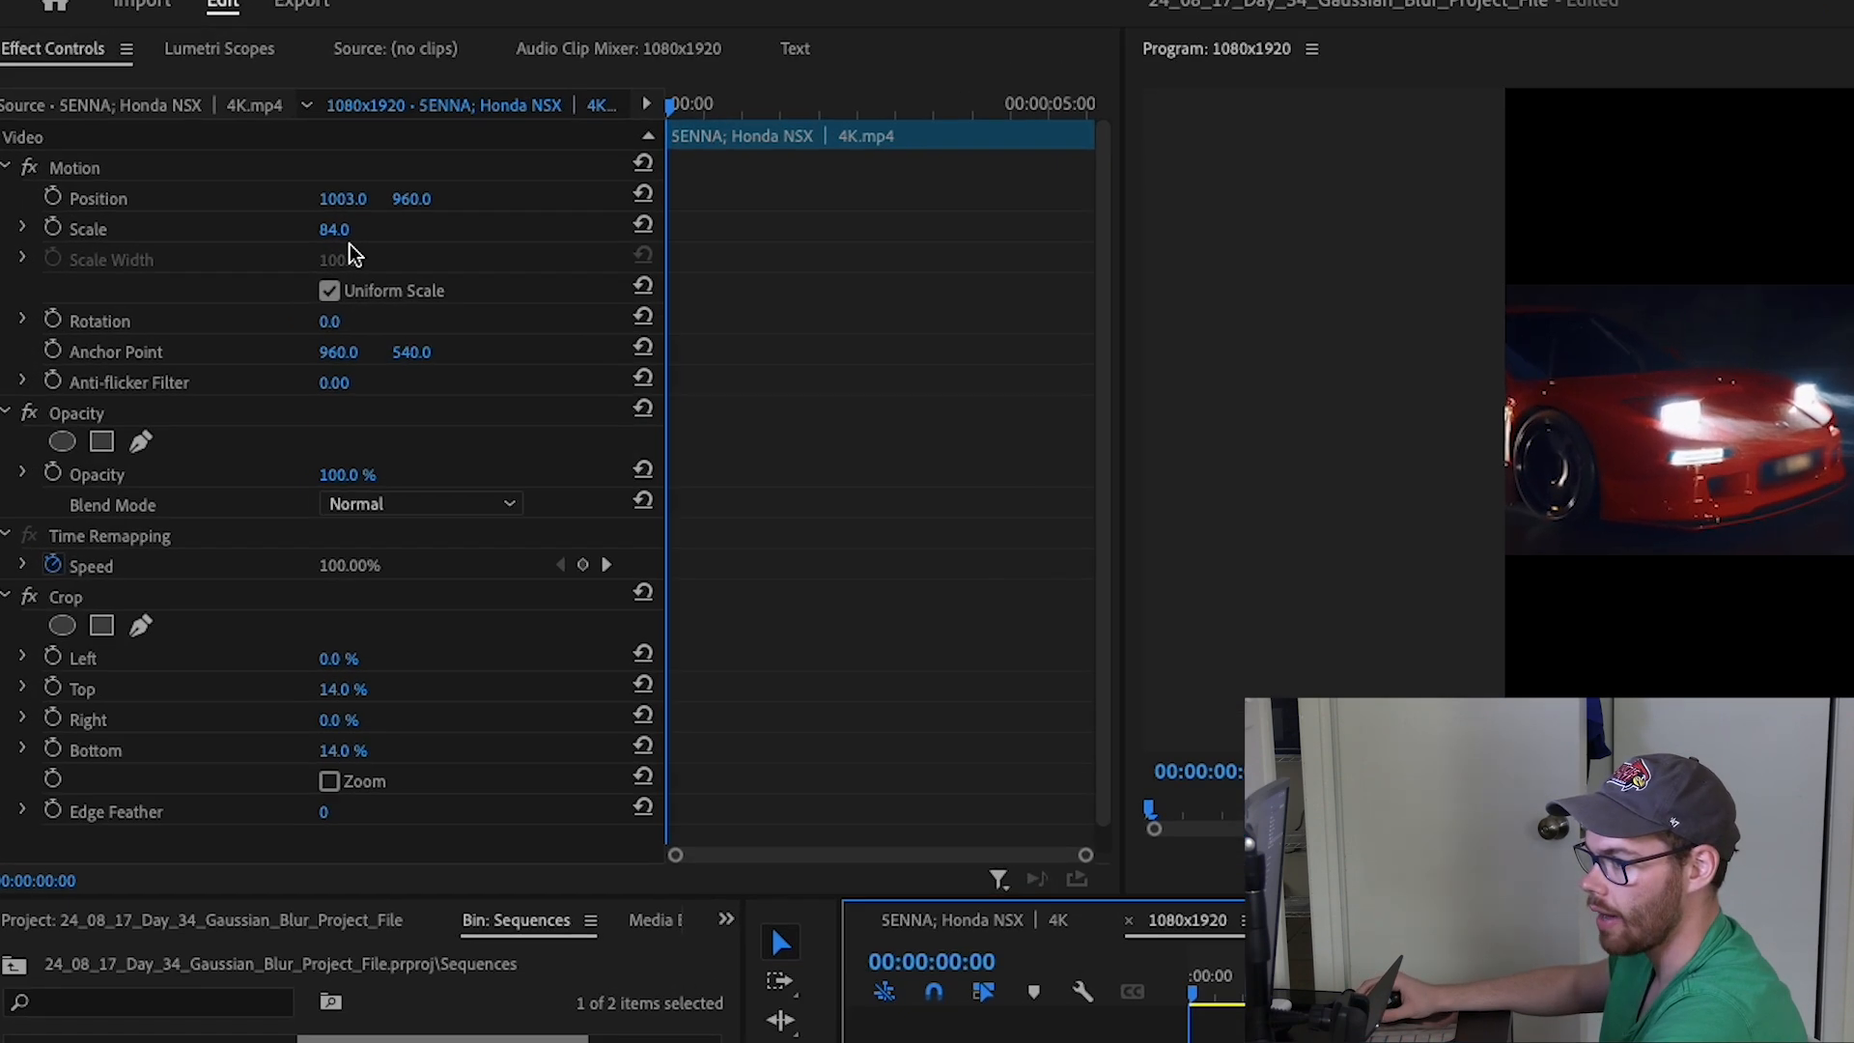
pyautogui.moveTo(465, 305); pyautogui.dragTo(625, 305)
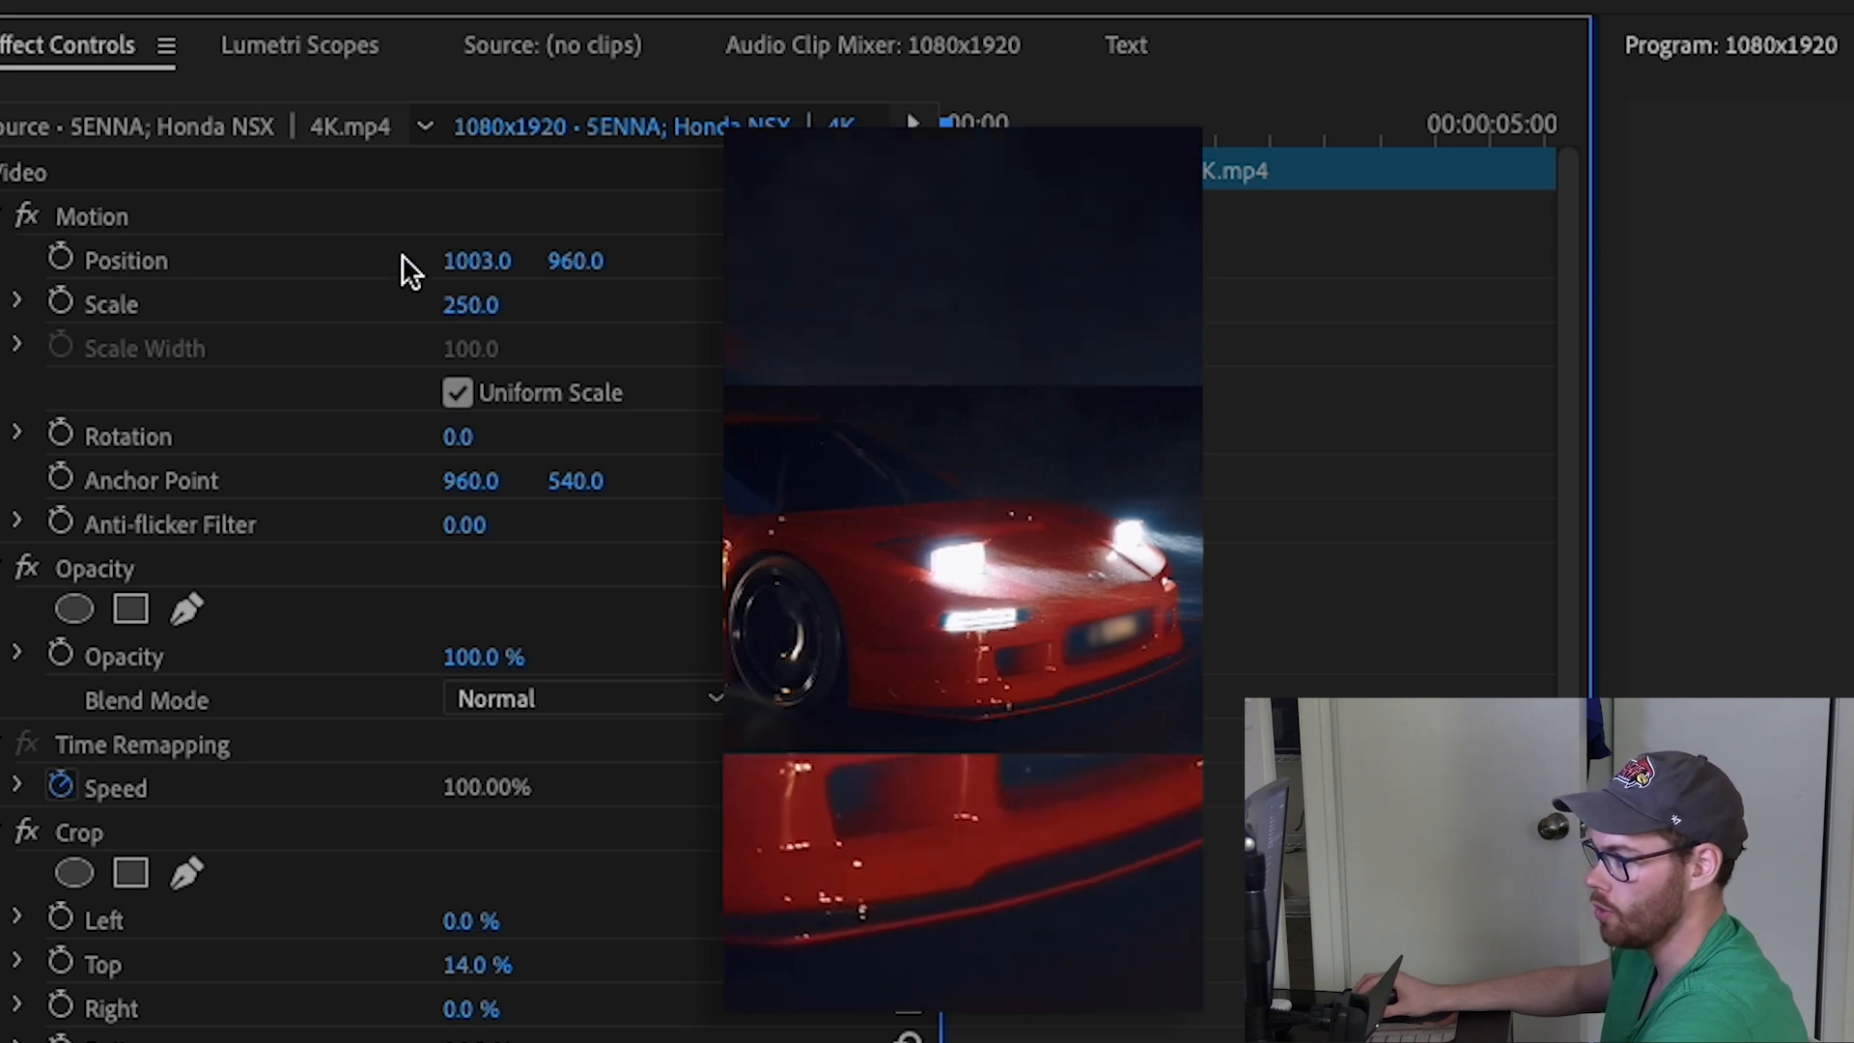
pyautogui.press('space')
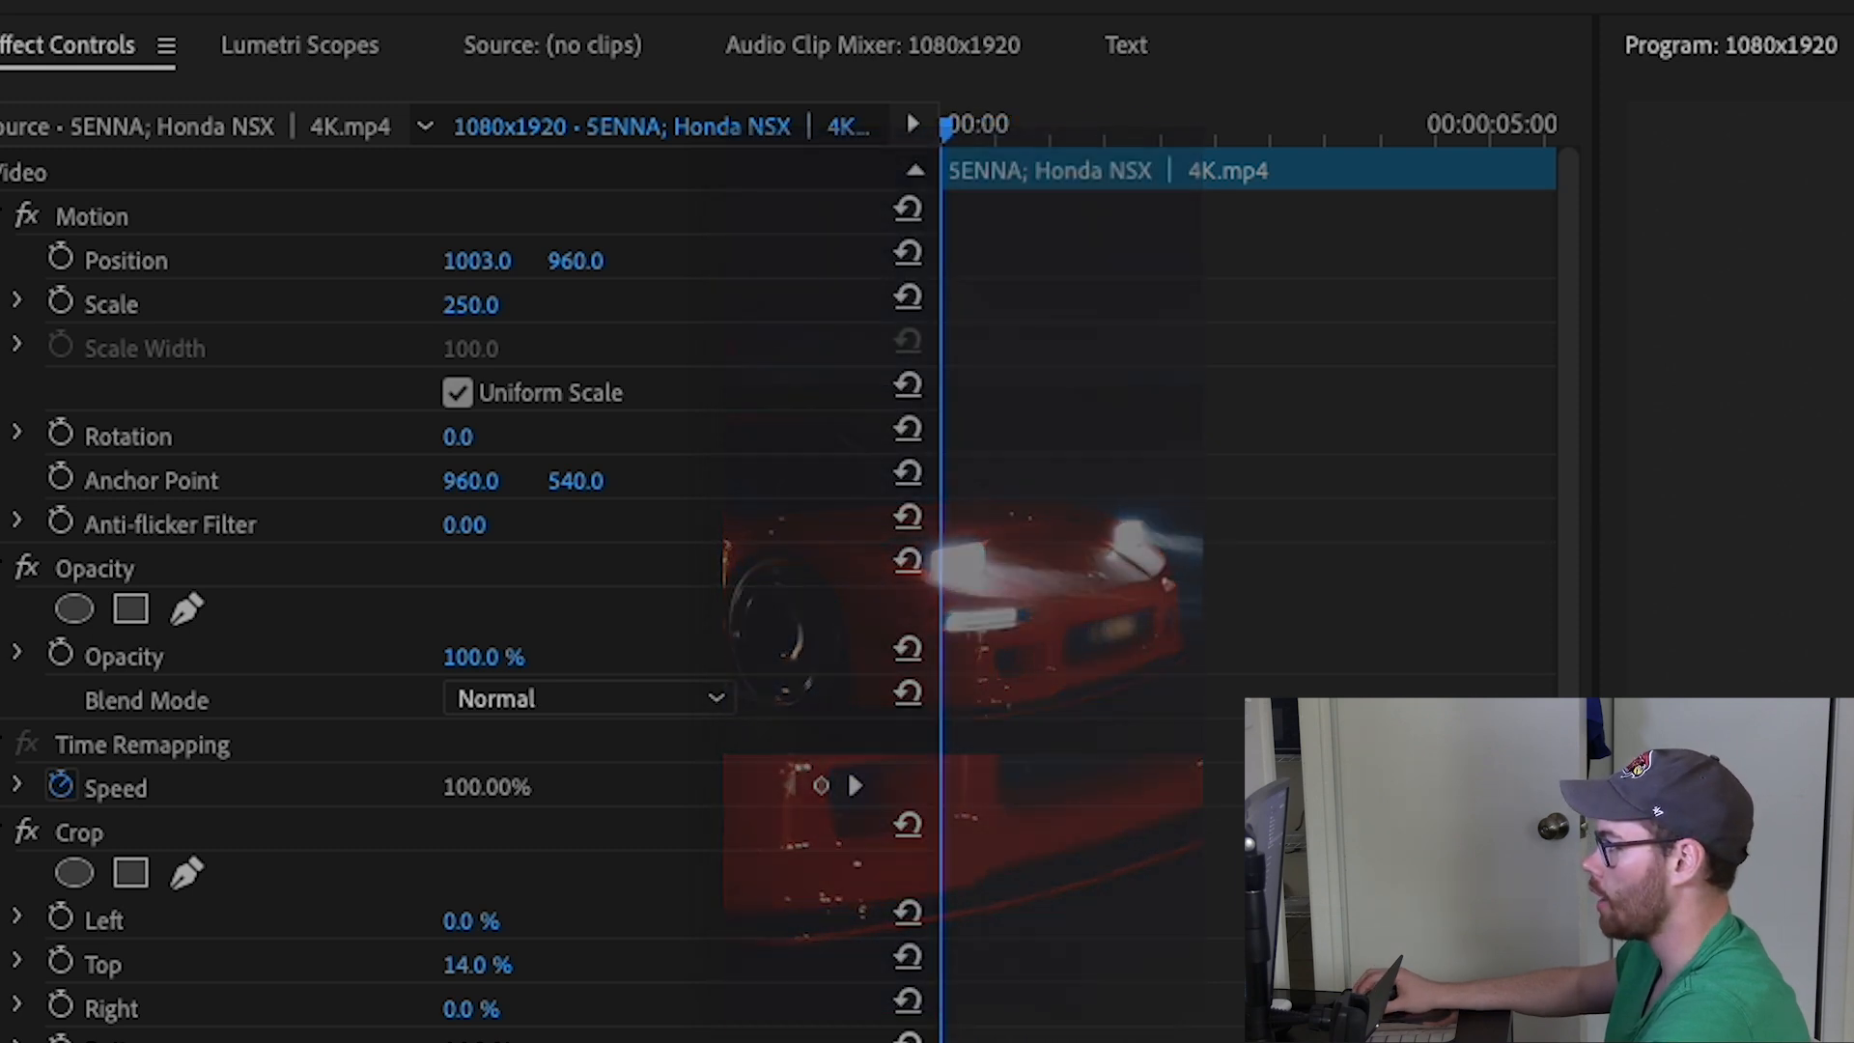
# Step: Apply the Gaussian Blur effect to the V1 background clip and set its Blurriness to 30
pyautogui.click(1632, 94)
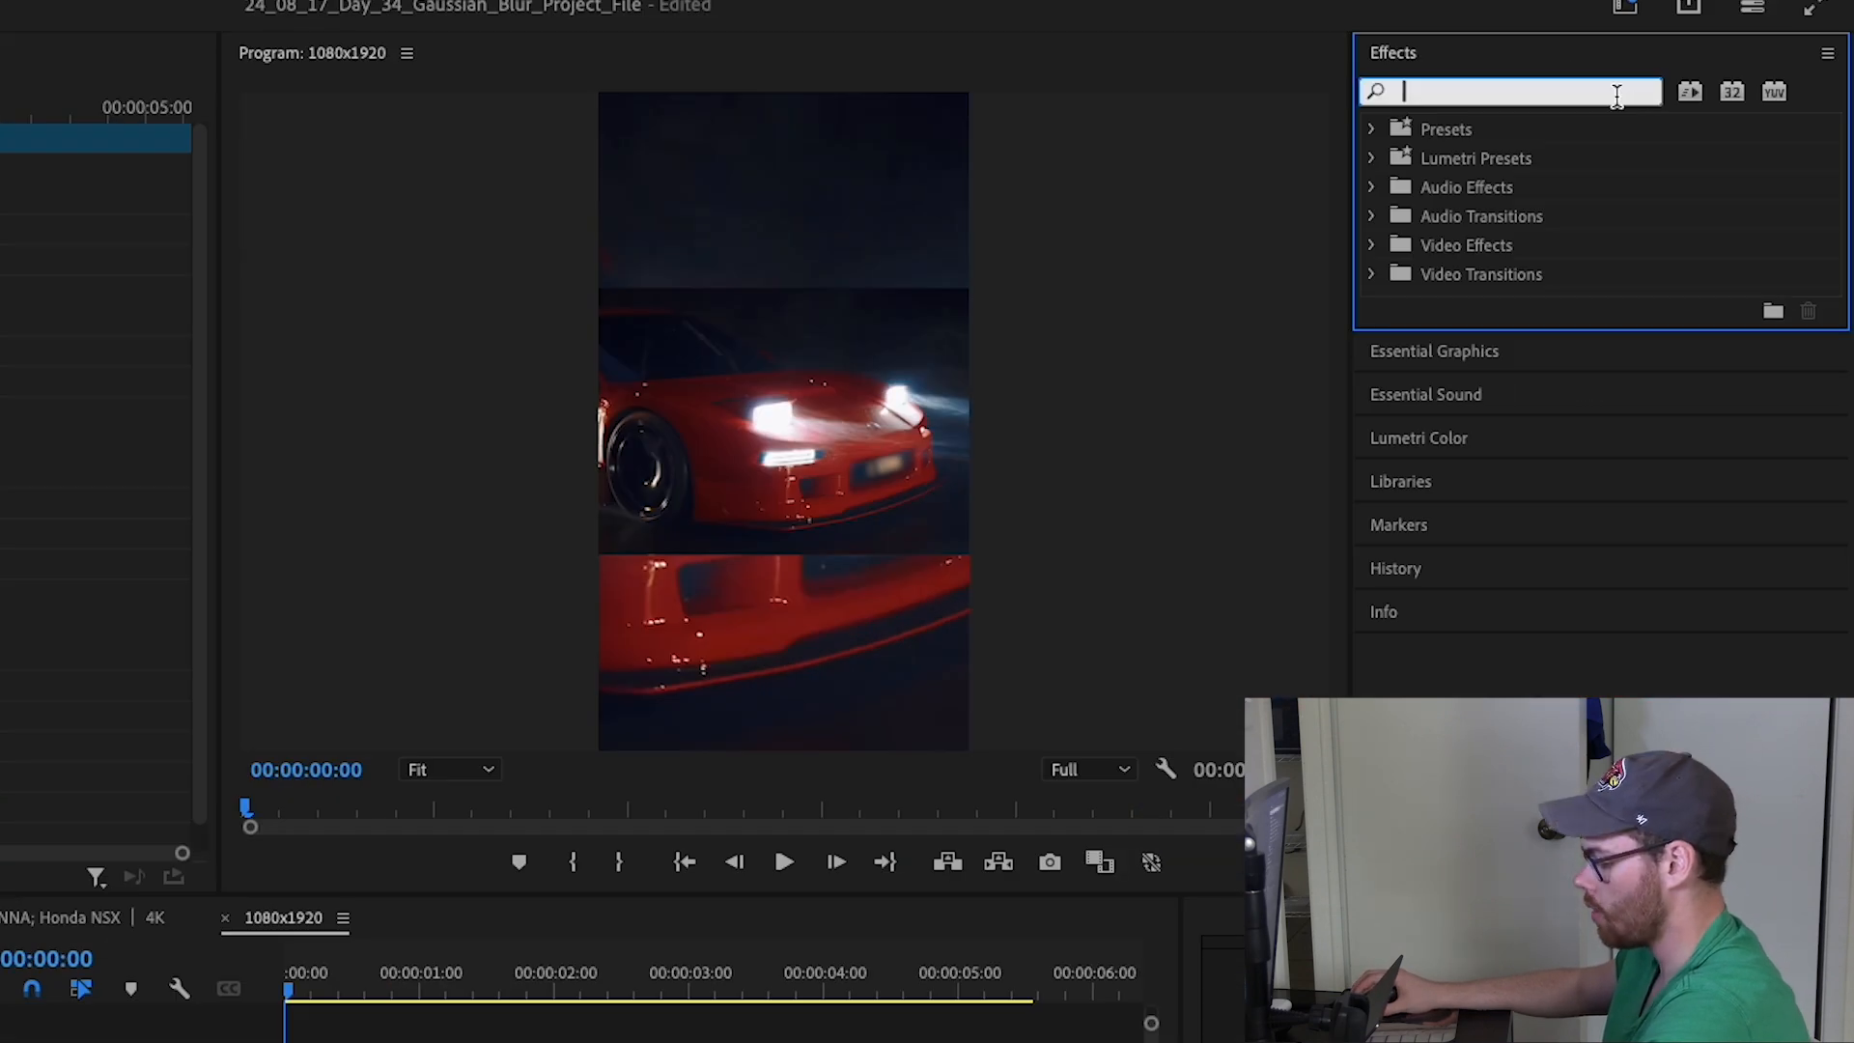
pyautogui.write('gau')
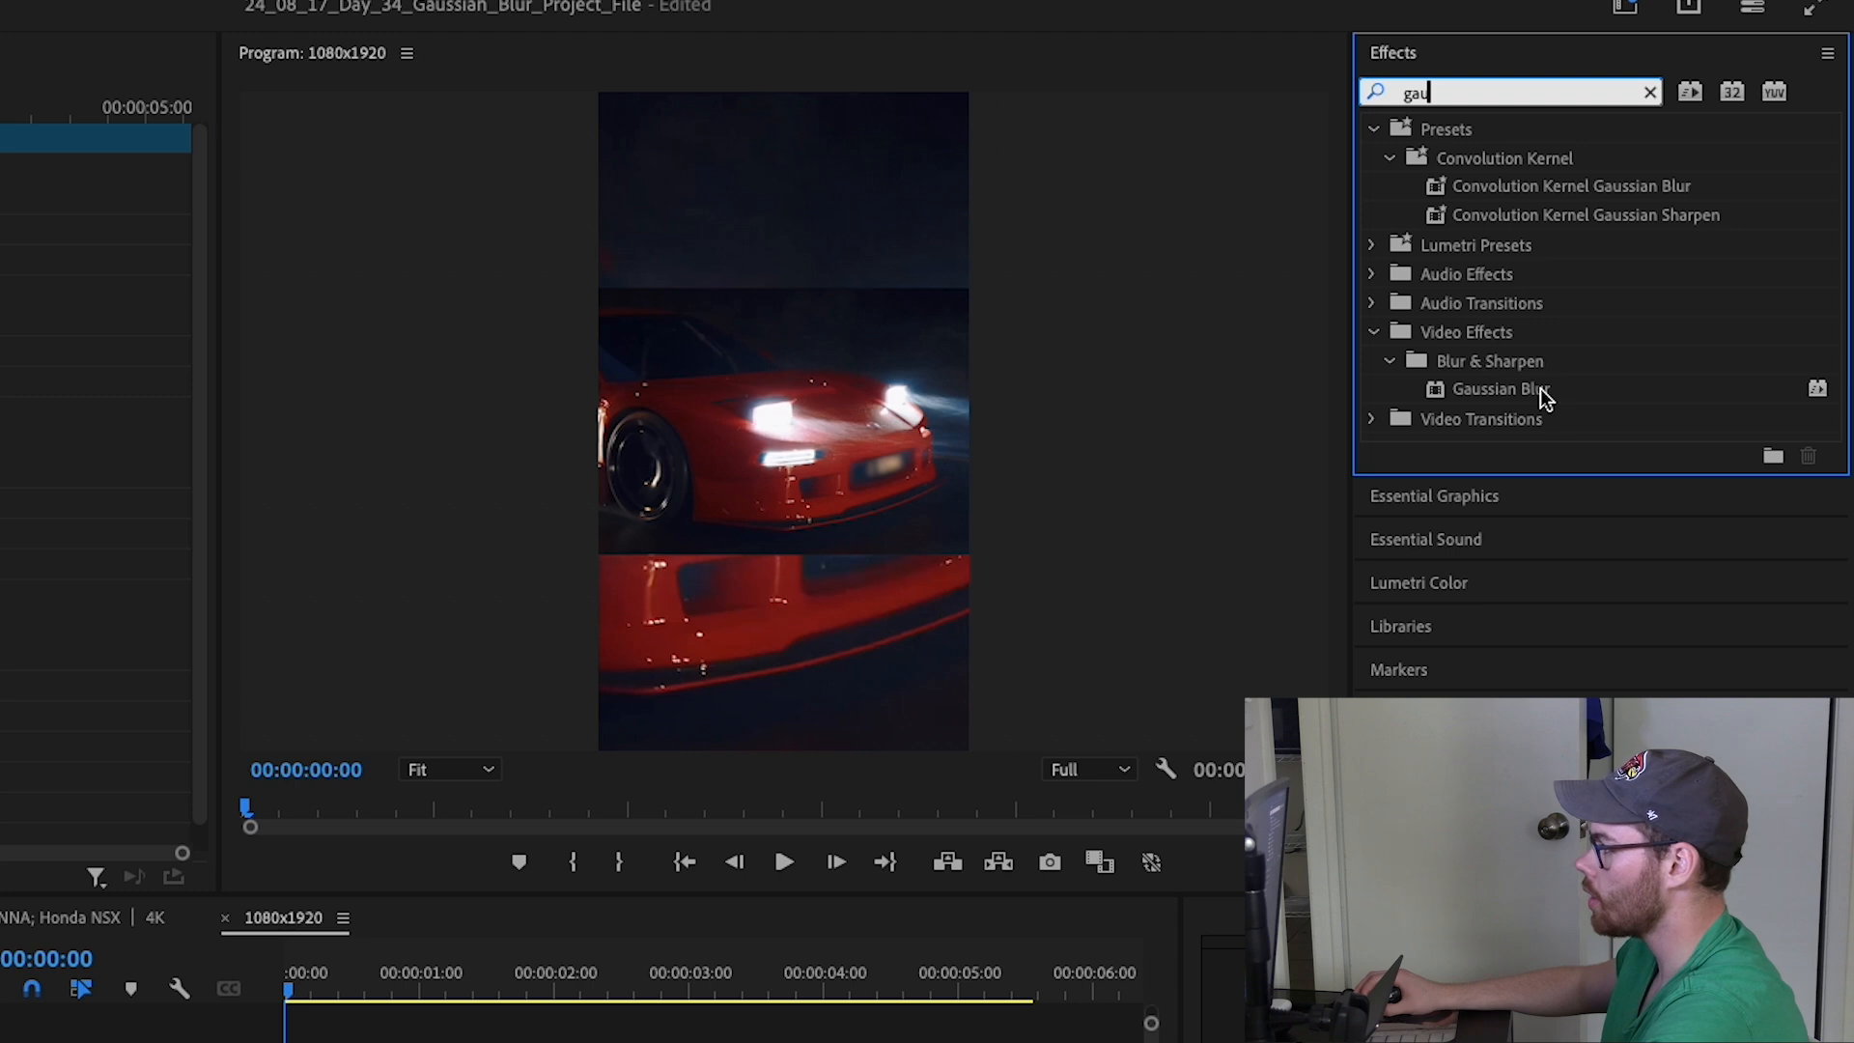
pyautogui.moveTo(1545, 395); pyautogui.dragTo(425, 1042)
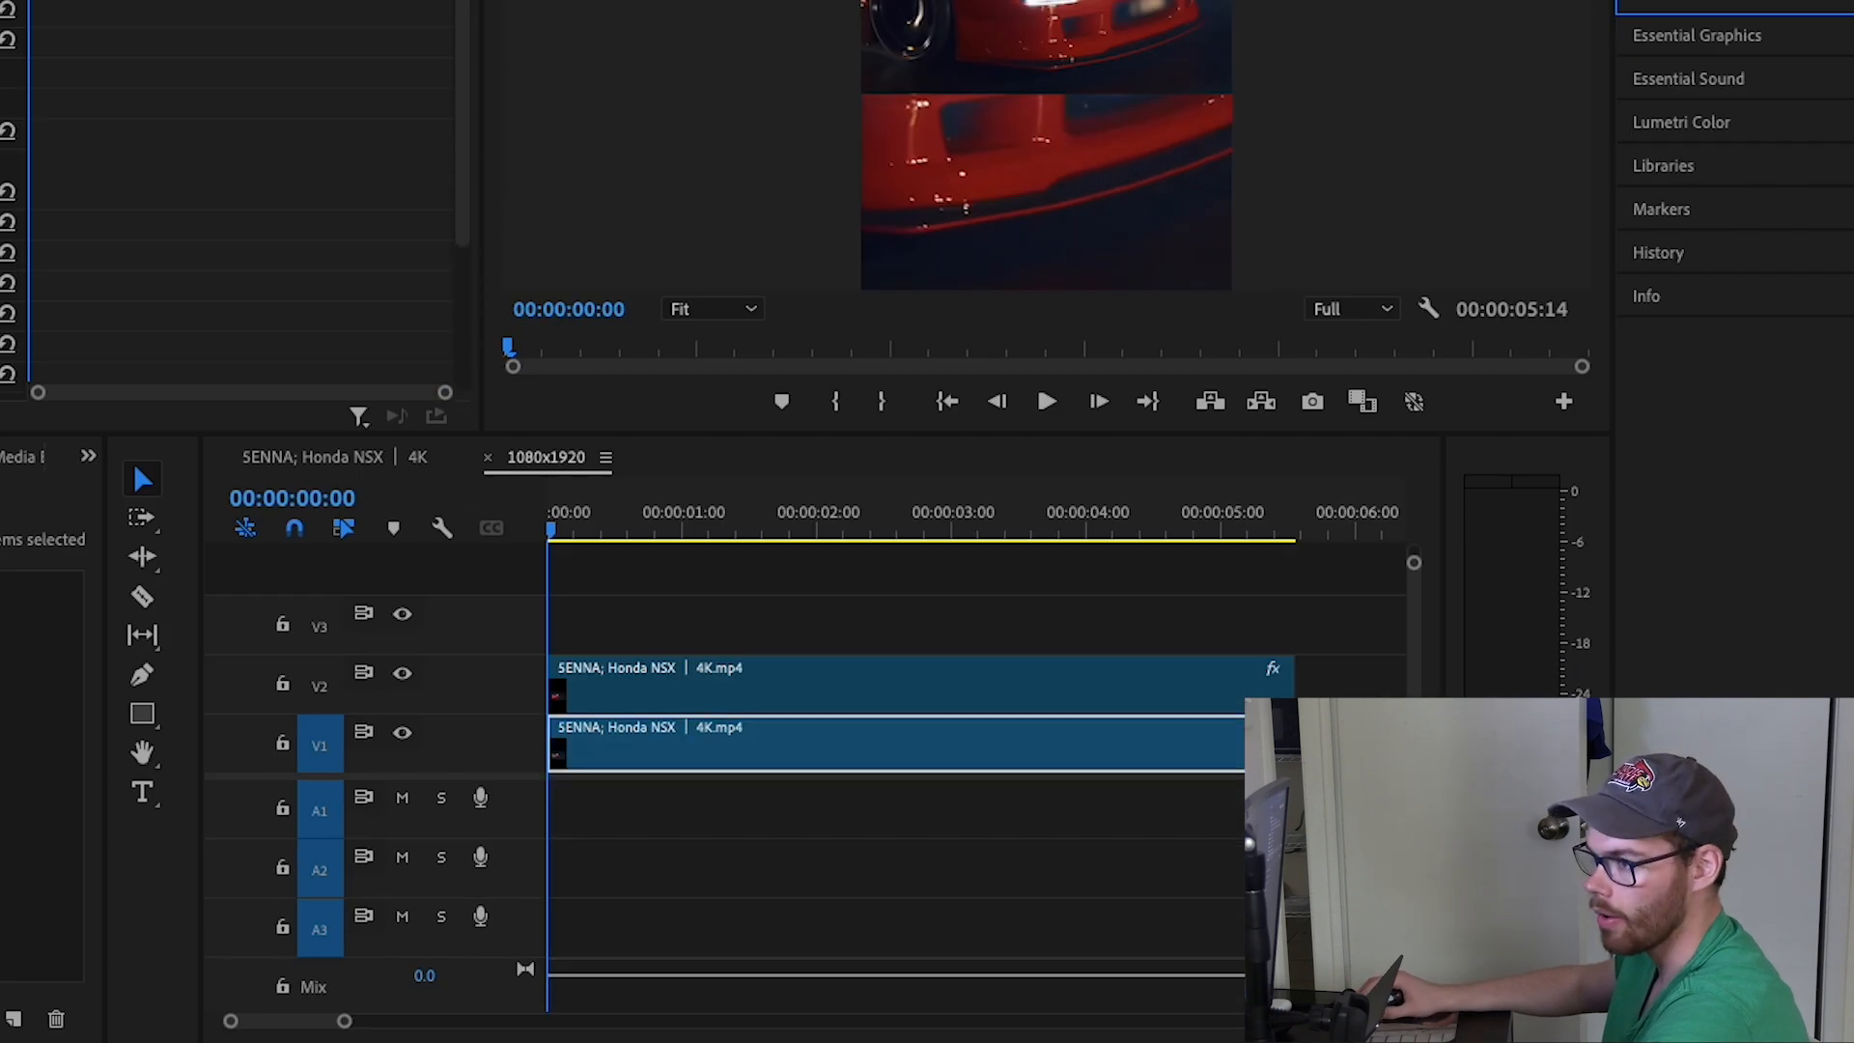
pyautogui.scroll(-2, 0, 260)
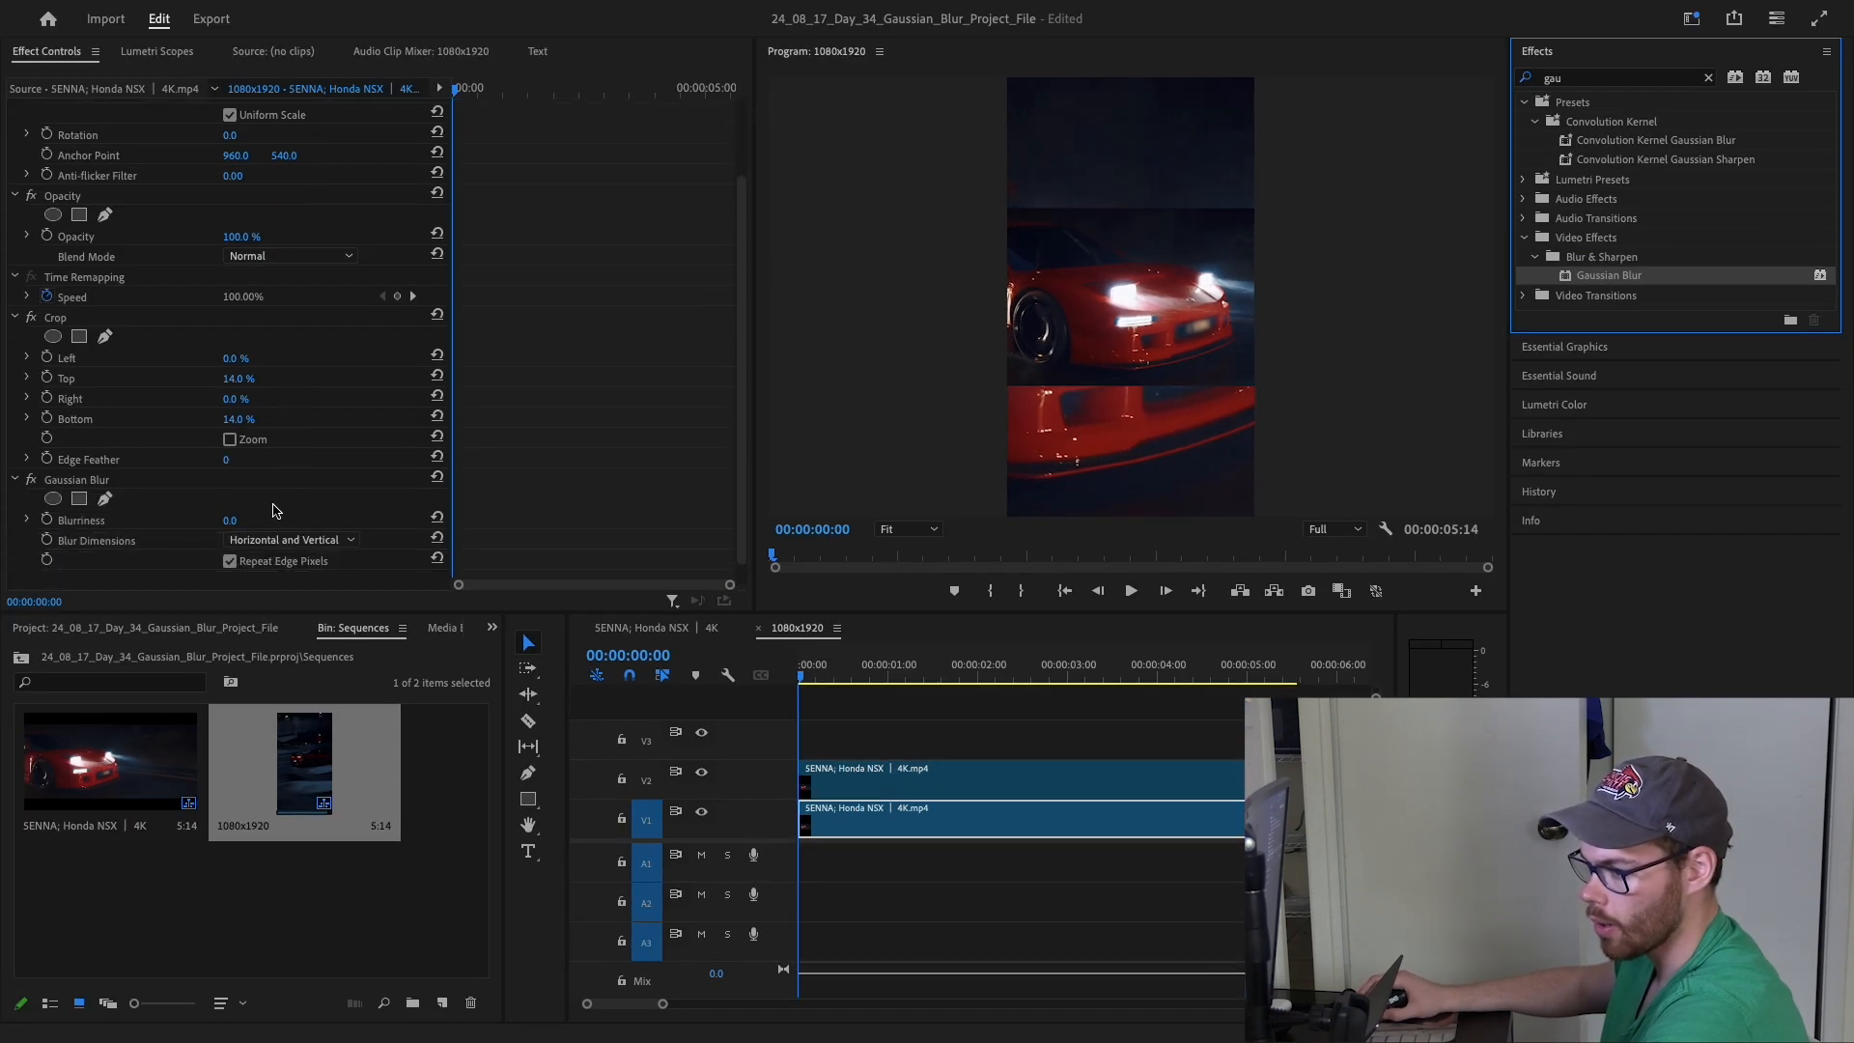
pyautogui.click(233, 522)
pyautogui.write('30')
pyautogui.press('Return')
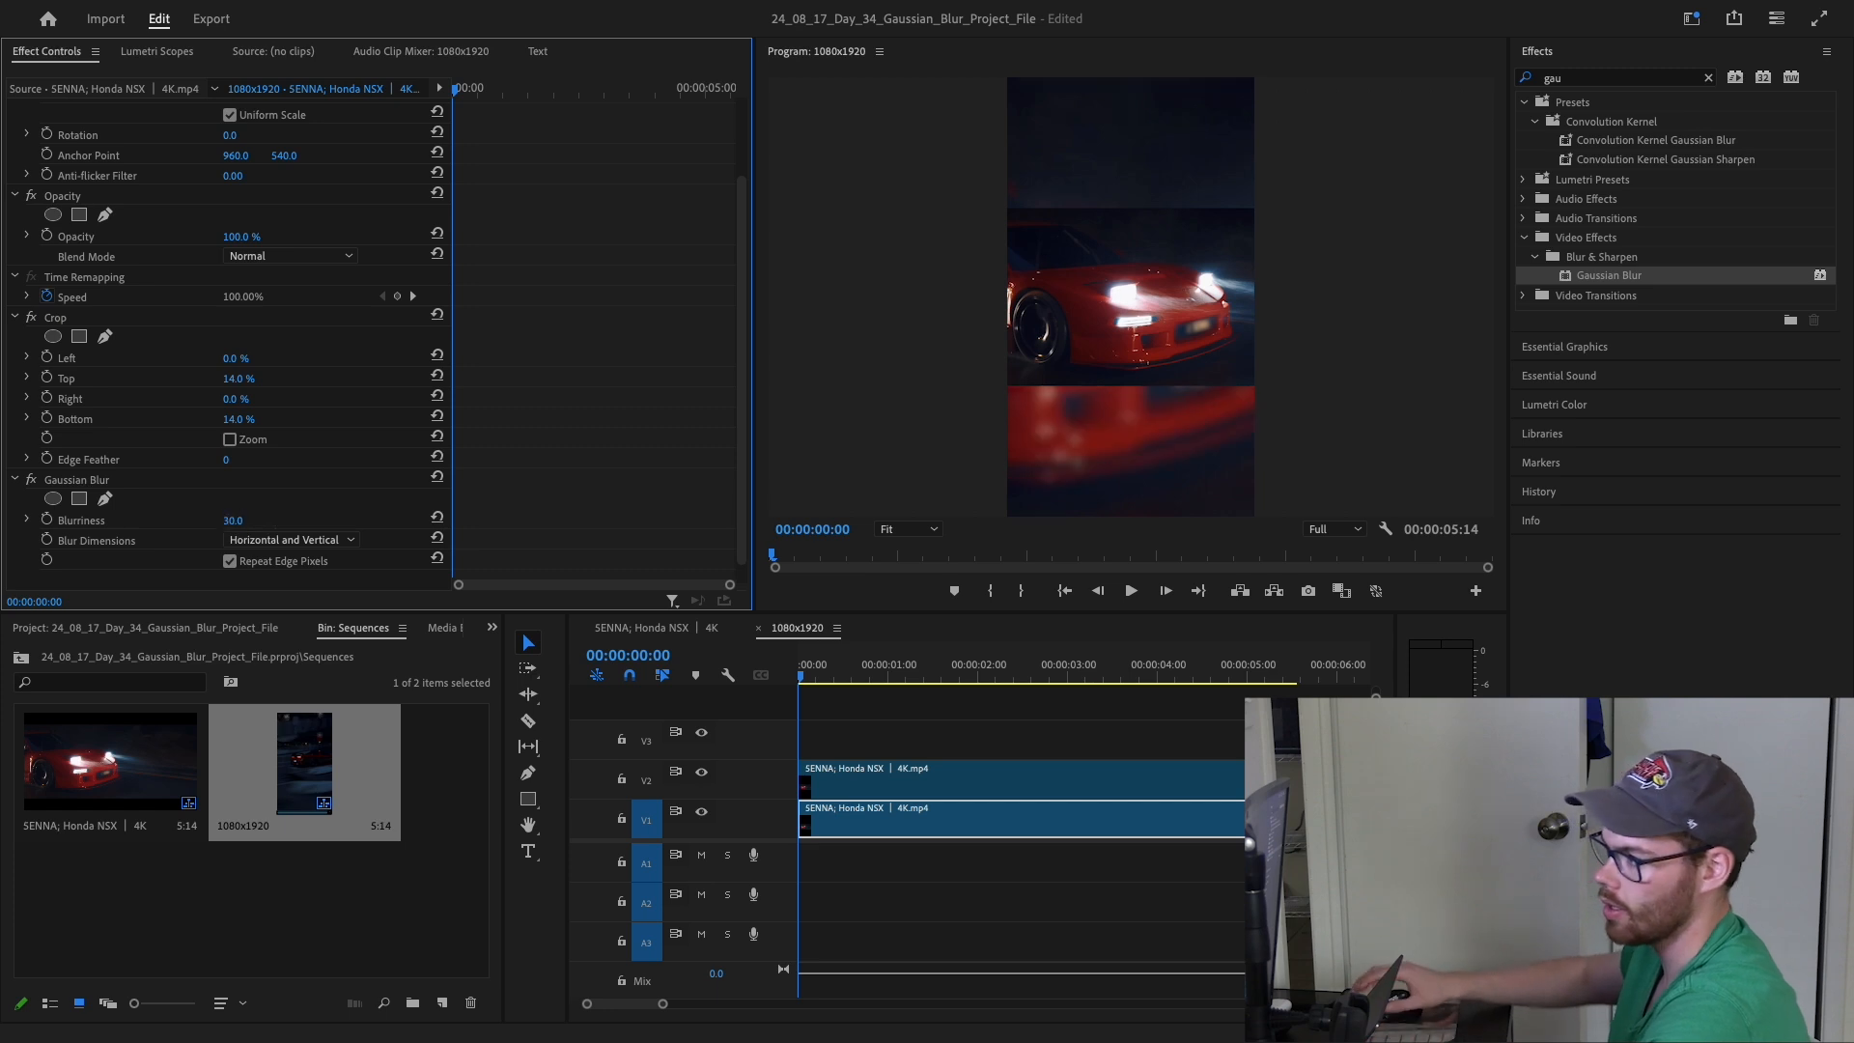
# Step: Play the vertical sequence, then scrub from its first frame to 00:00:01:14 to review the blurred background
pyautogui.press('space')
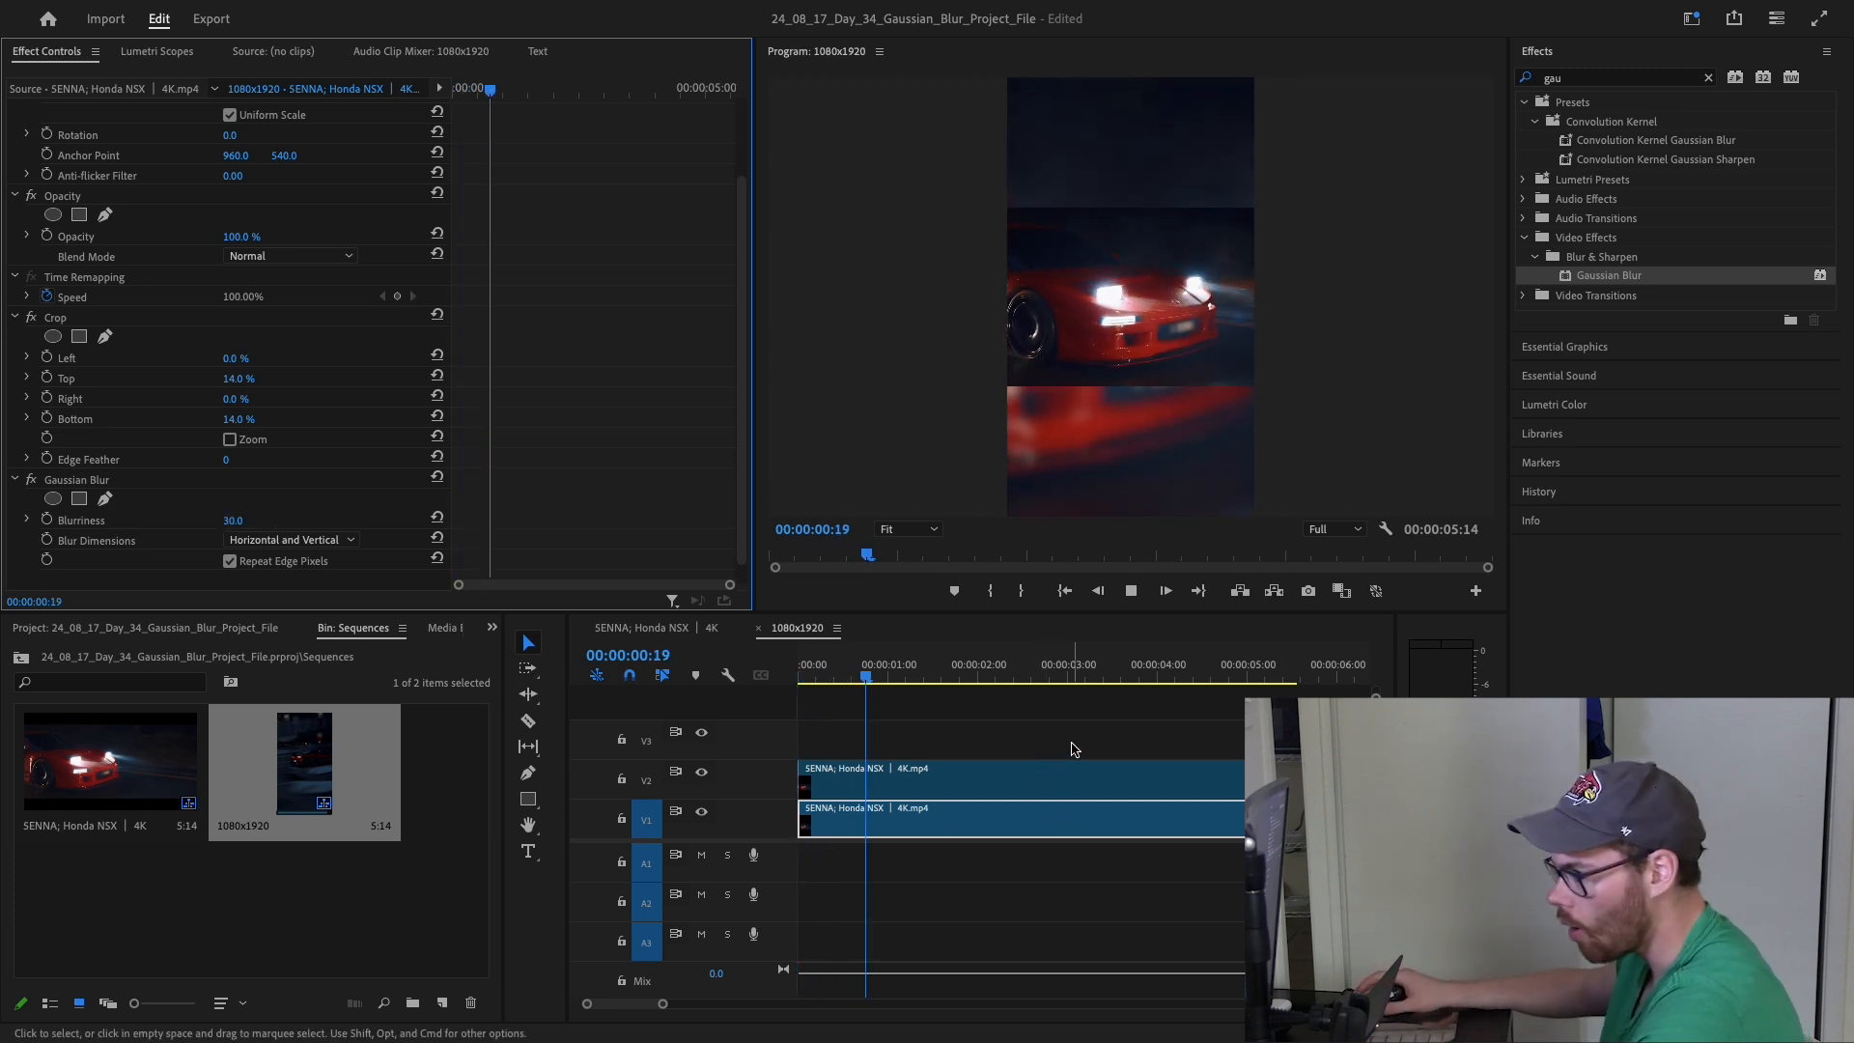
pyautogui.moveTo(976, 676); pyautogui.dragTo(784, 704)
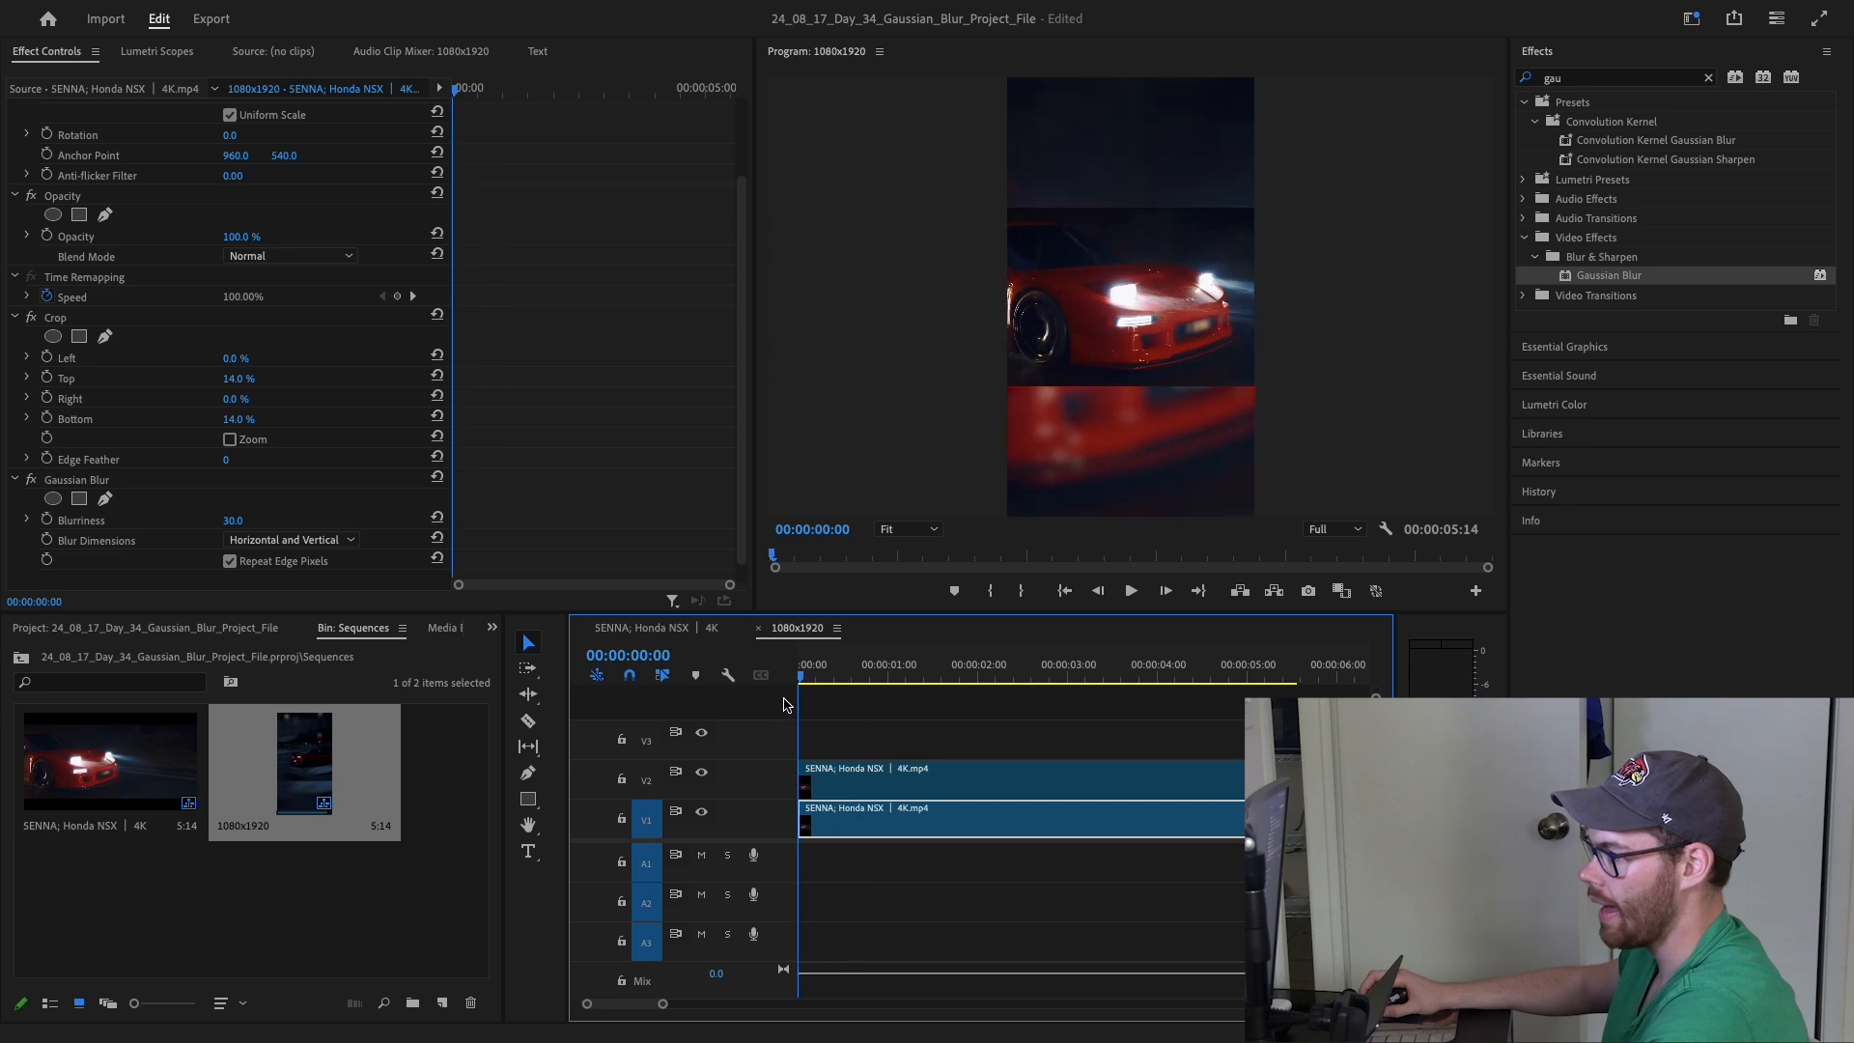
pyautogui.moveTo(803, 679); pyautogui.dragTo(941, 675)
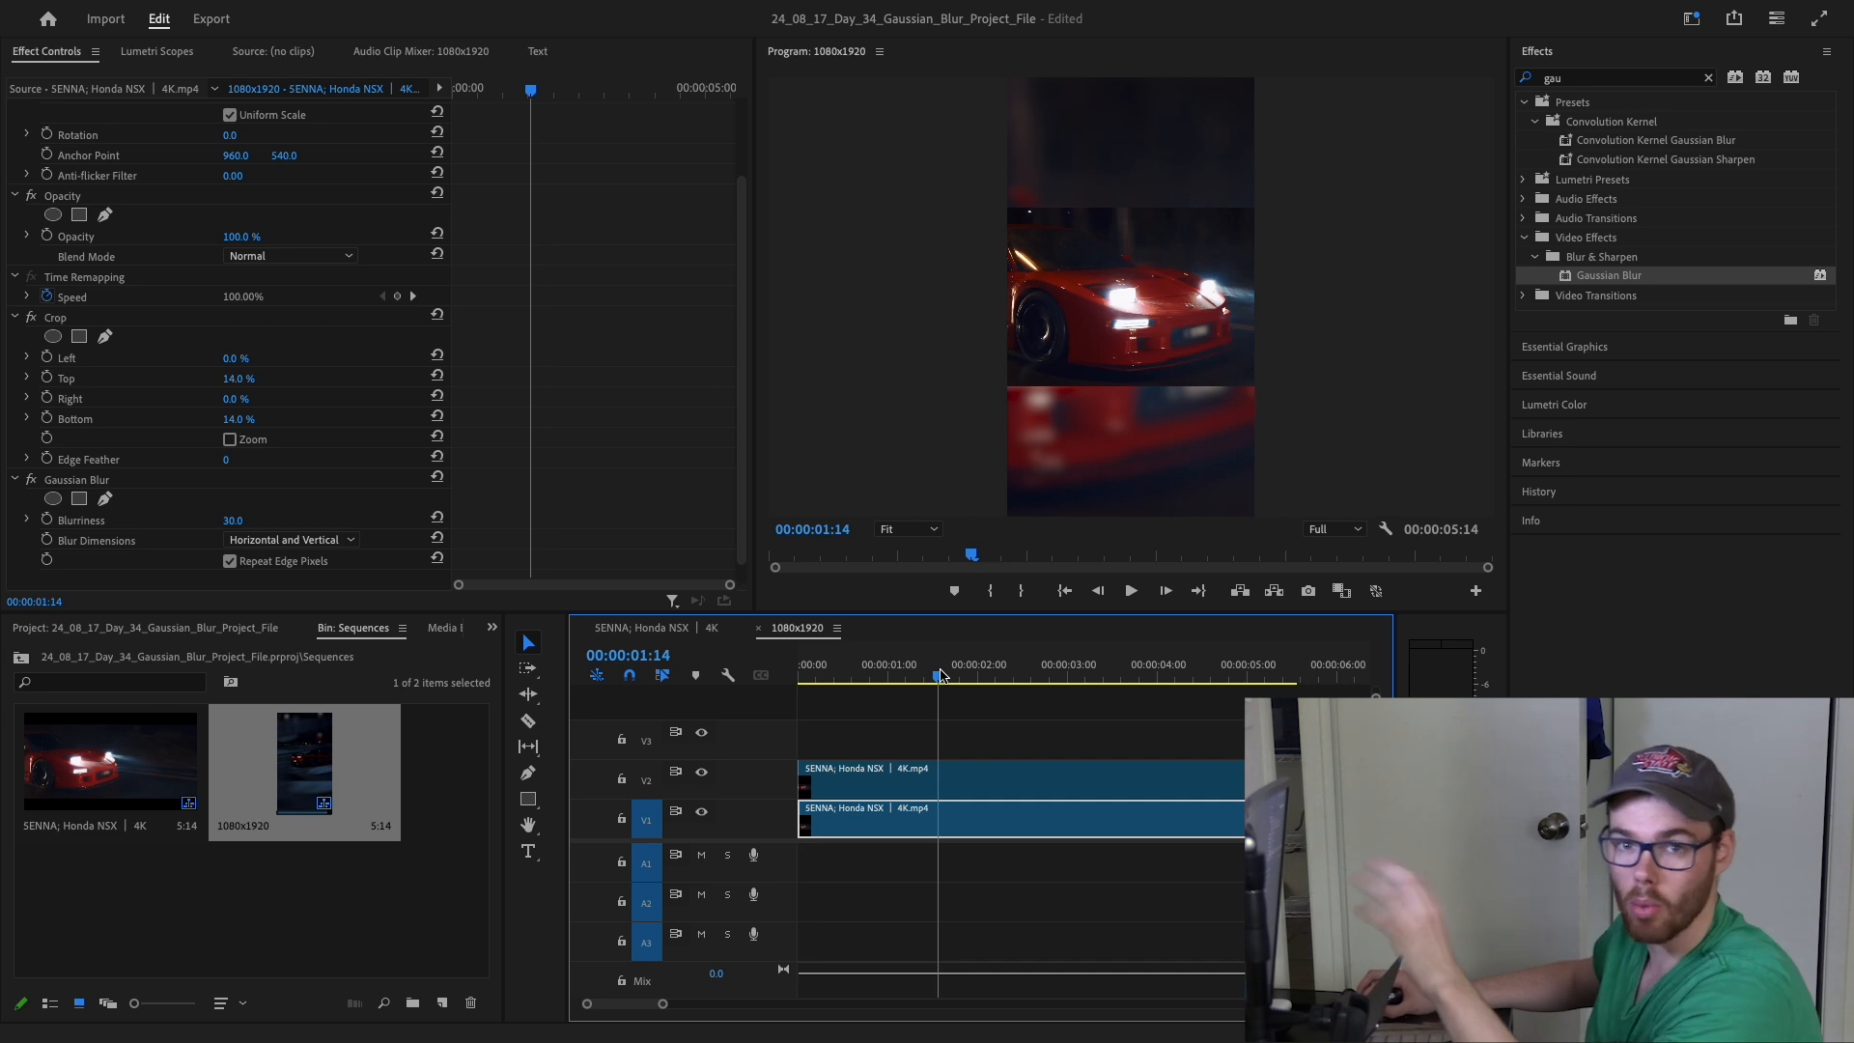